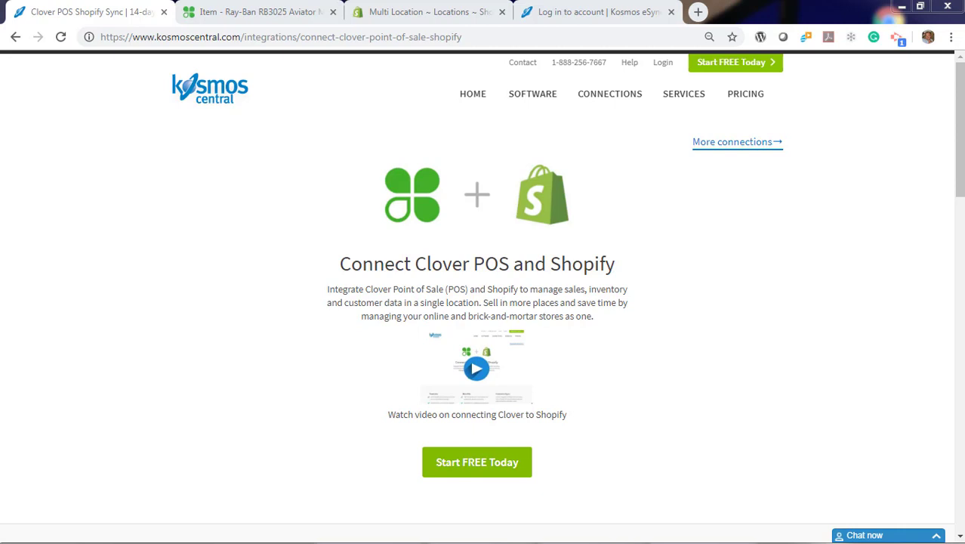
Review the Clover store locations, then view Shopify's Main Warehouse, New York, Portland and Seattle locations
left_click(301, 20)
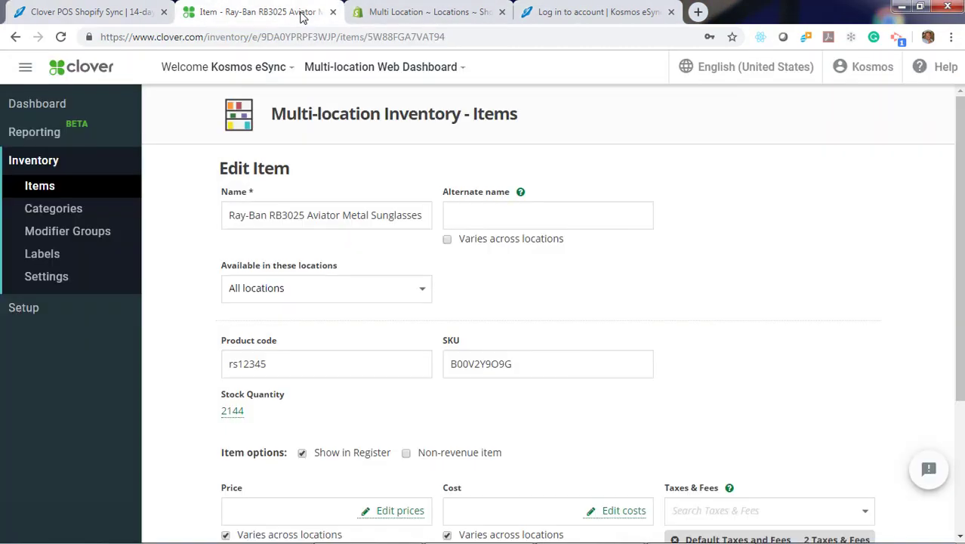
left_click(442, 70)
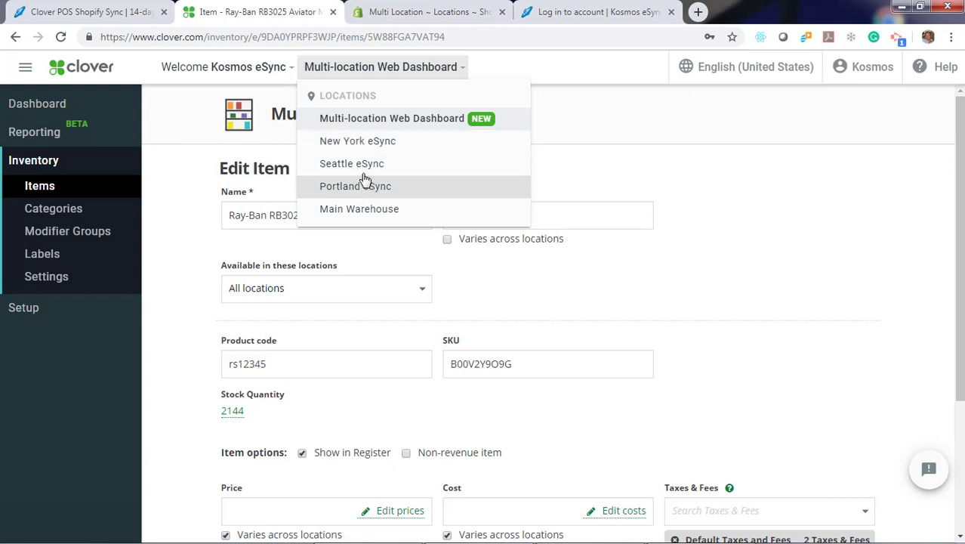
left_click(410, 15)
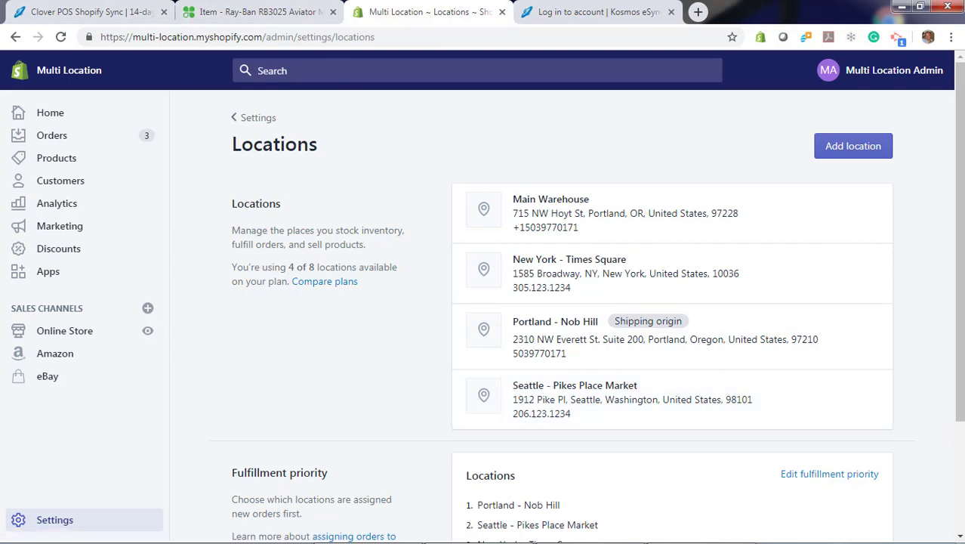
Switch back to the Kosmos Central Clover POS and Shopify sync page with Ctrl+1
key("ctrl+1")
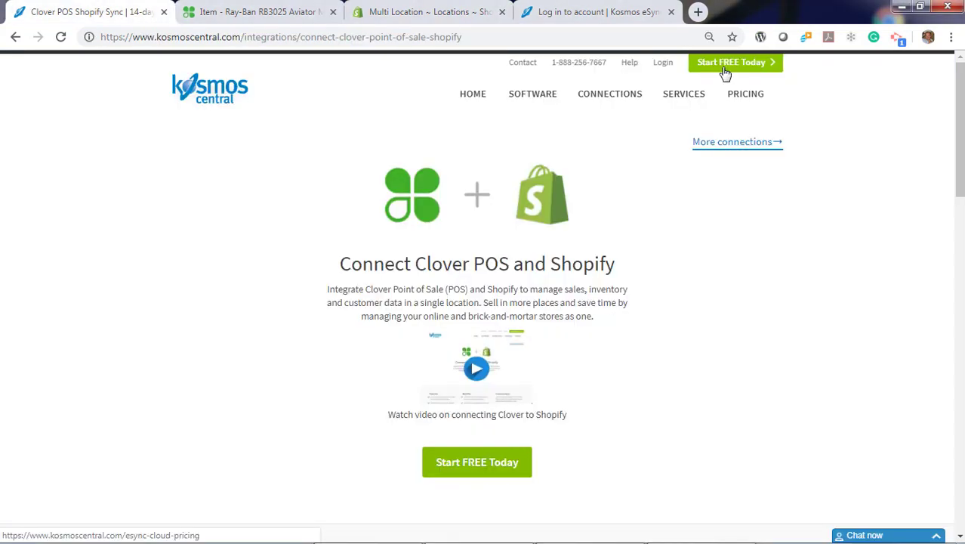
Log in to Kosmos eSync and view the Dashboard's empty Actions list
left_click(562, 19)
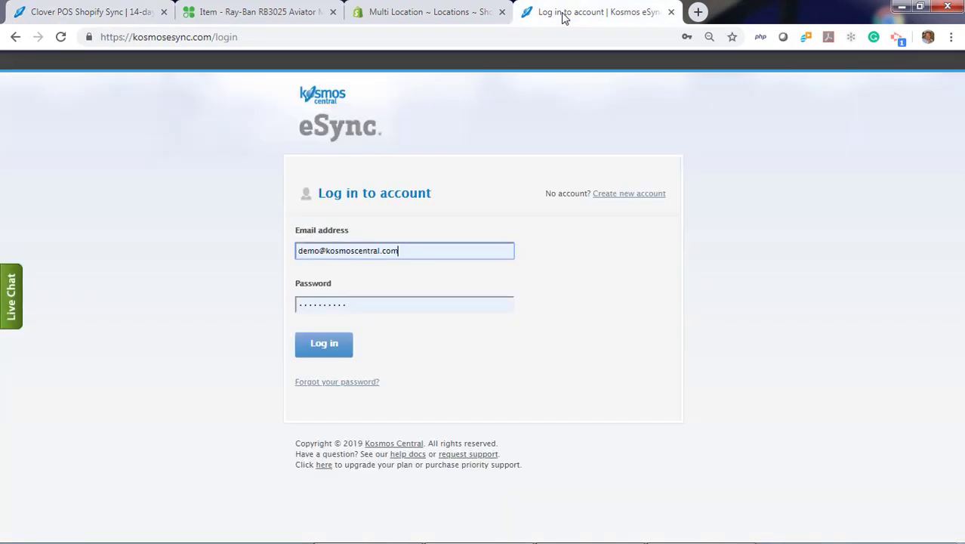
left_click(319, 351)
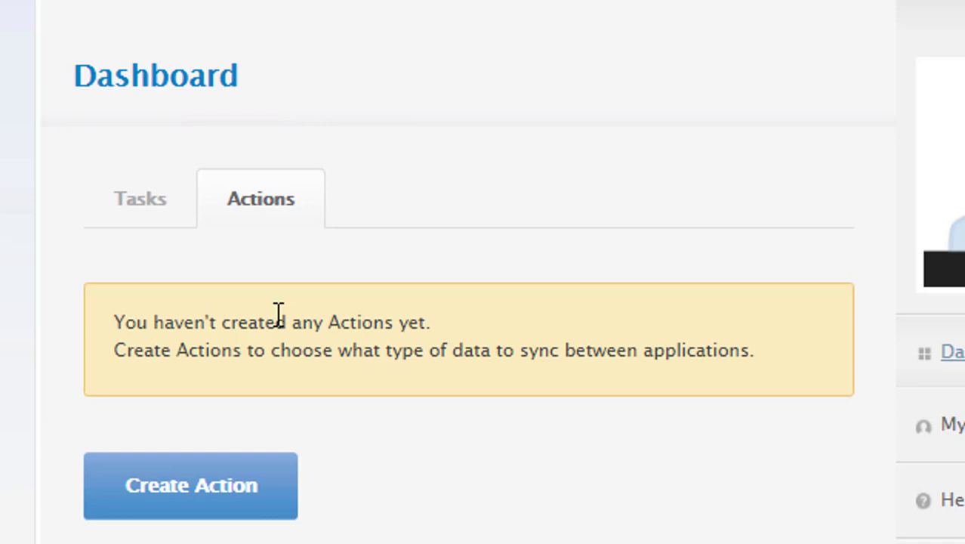
Add a Clover account named NY Clover linked to the New York eSync merchant
left_click(200, 490)
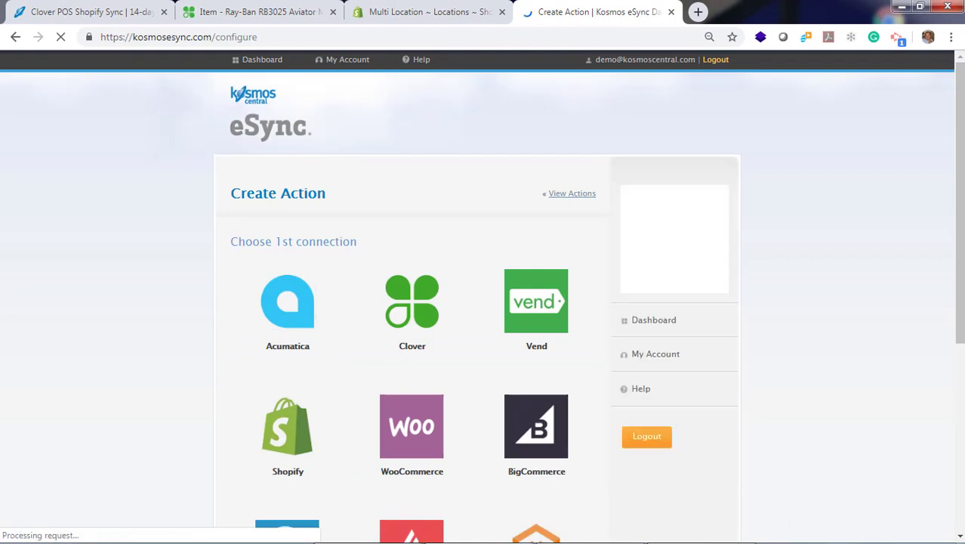
left_click(402, 329)
left_click(354, 347)
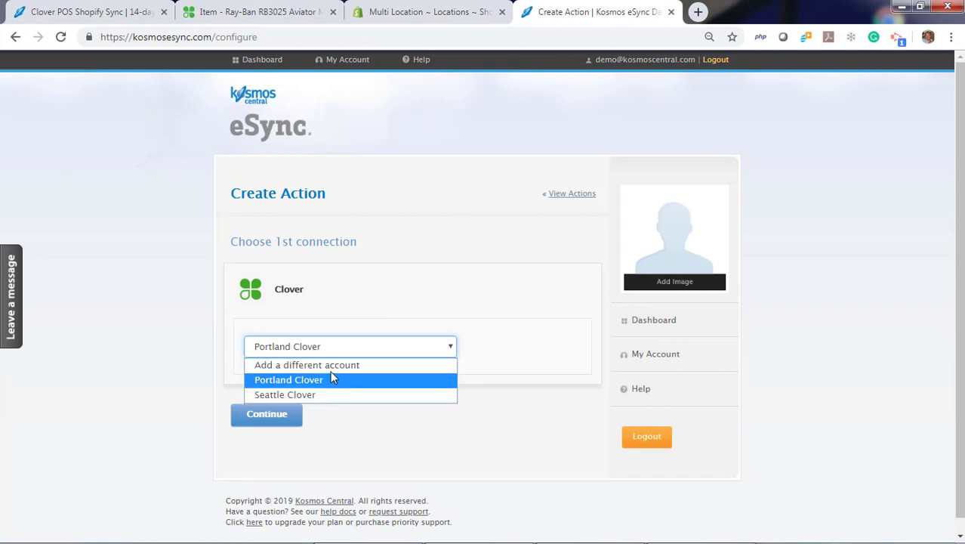
left_click(331, 367)
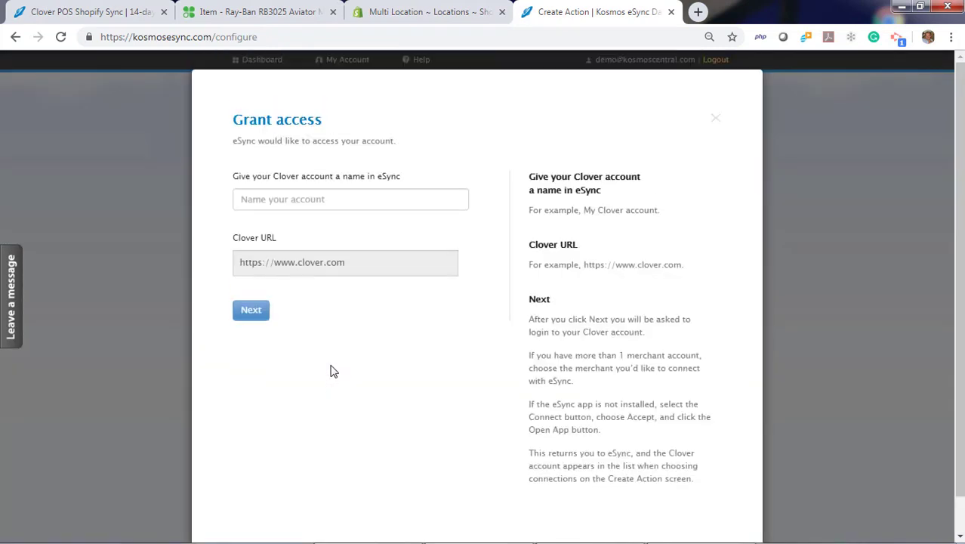
left_click(297, 201)
type("NY Clover")
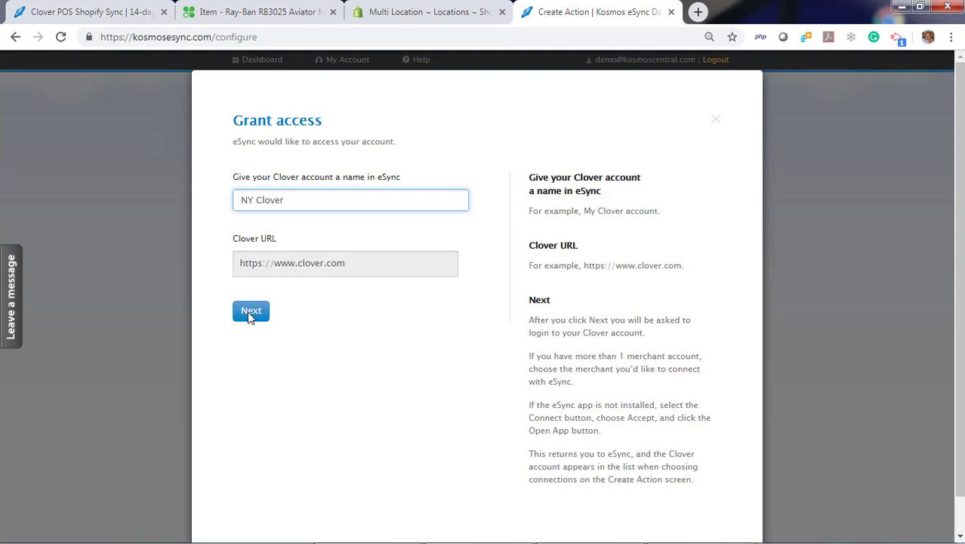
left_click(251, 312)
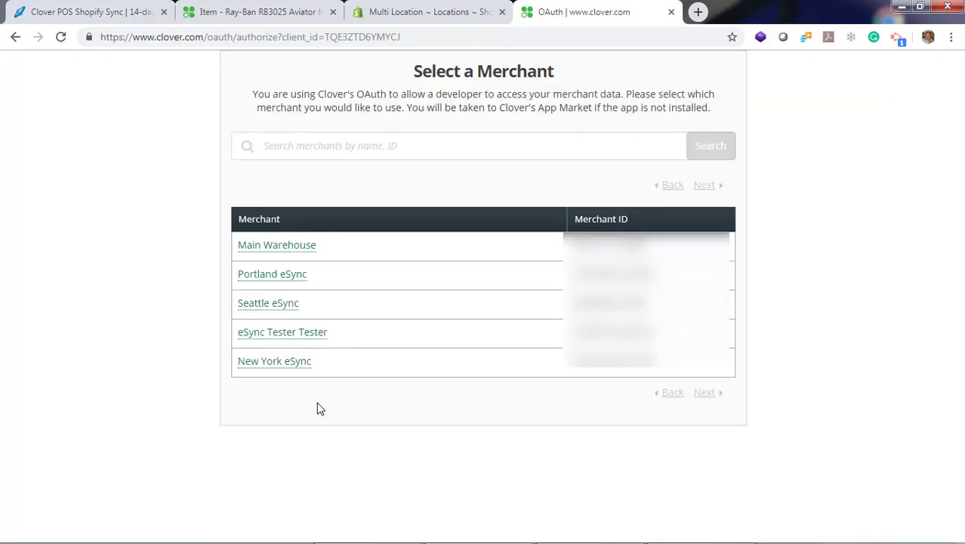
left_click(269, 363)
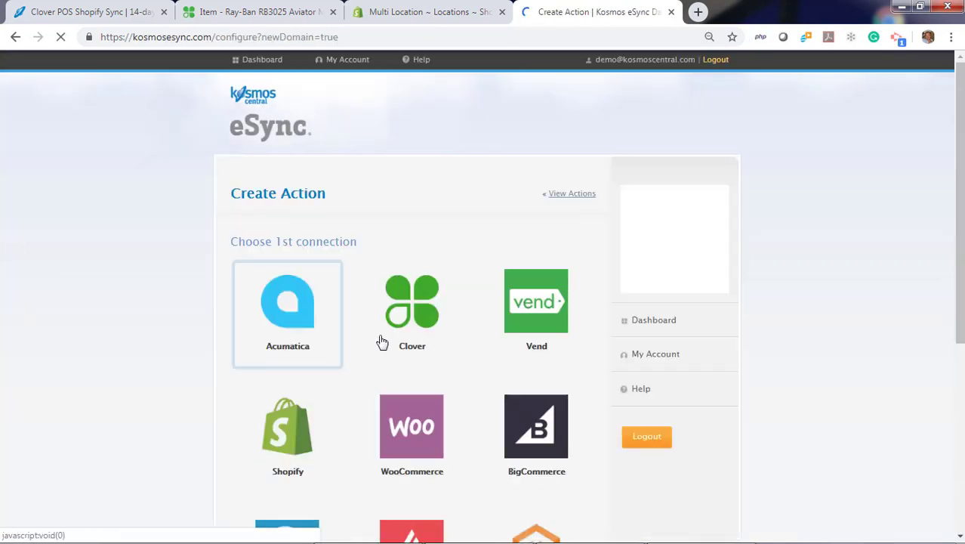
Add a Clover account named 'Main Warehouse - Clover' and accept the Kosmos eSync app install
left_click(401, 321)
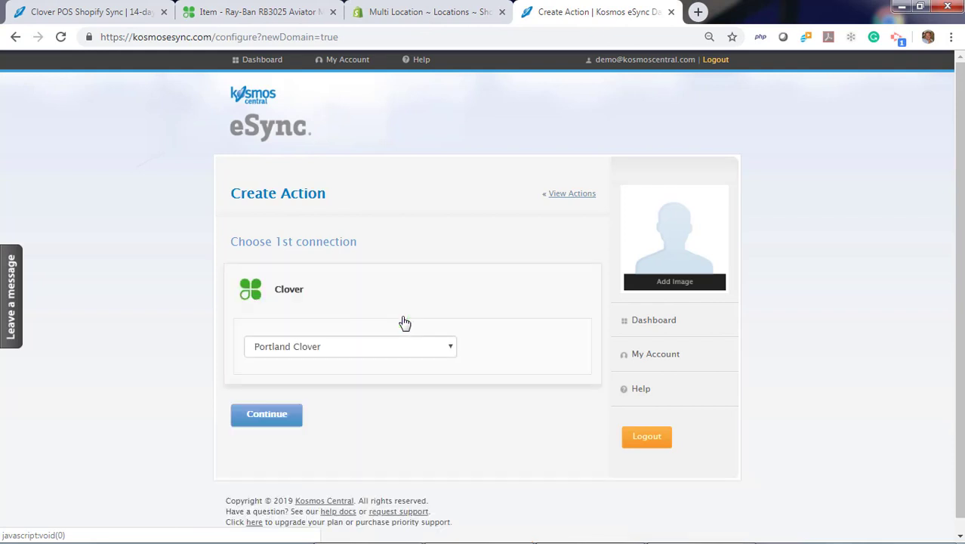
left_click(336, 351)
left_click(334, 365)
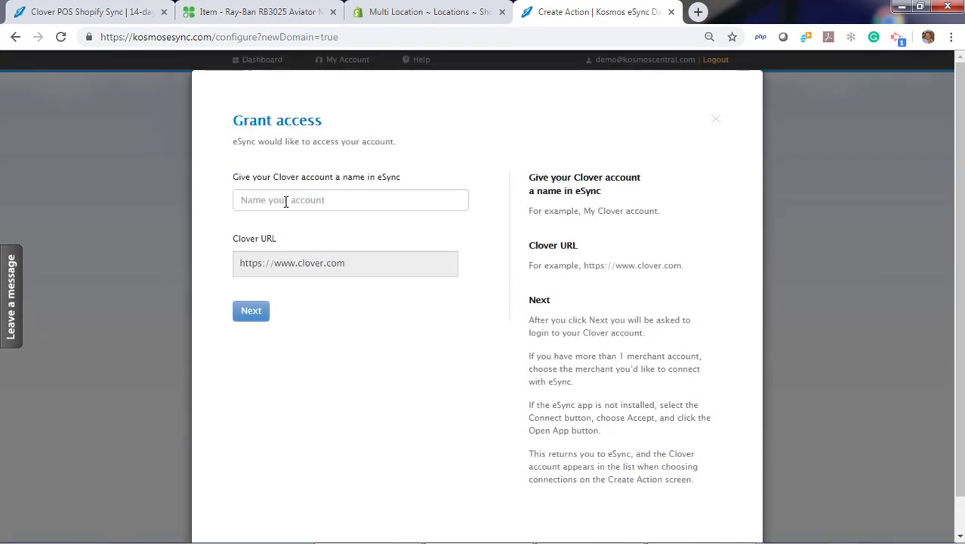
left_click(285, 200)
type("Main Warehouse - Clove")
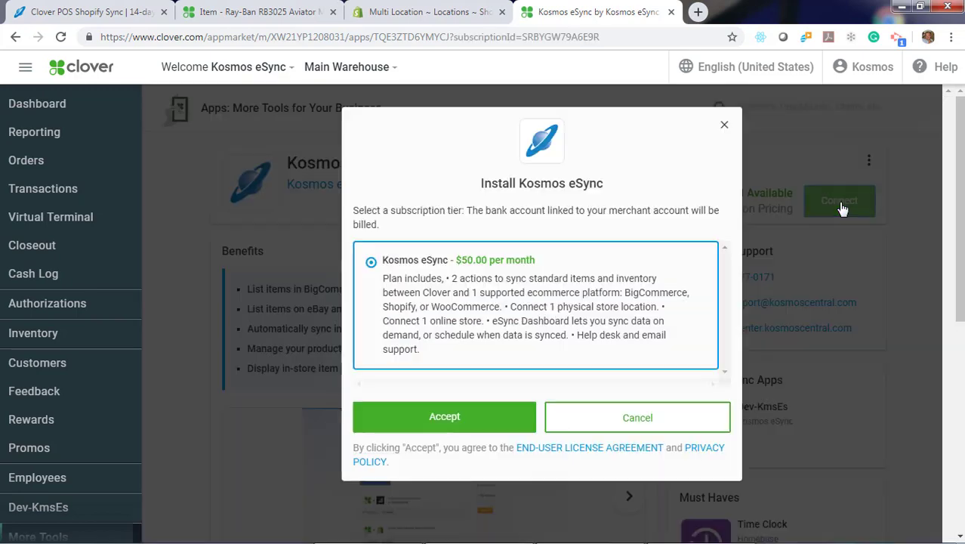
left_click(445, 420)
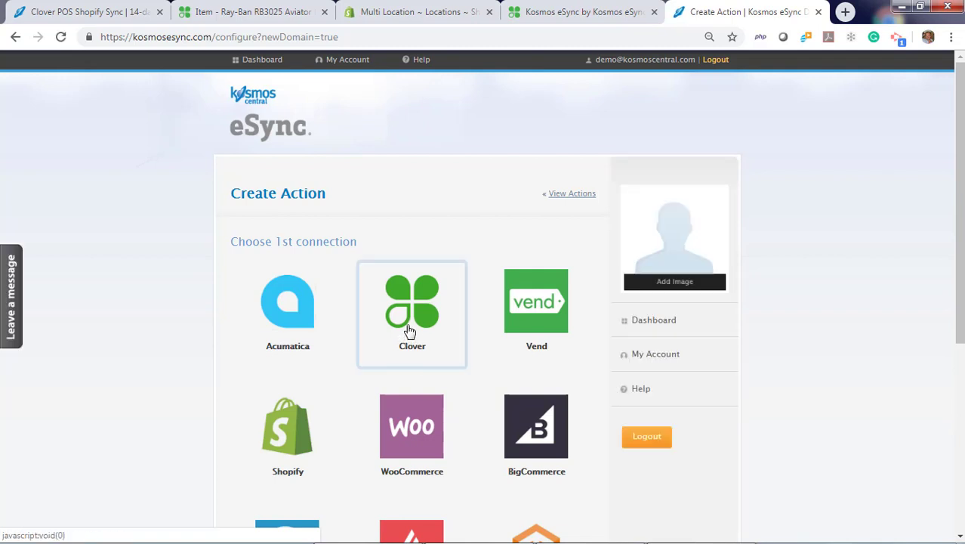
Choose Clover with the Portland Clover account as the action's first connection
left_click(408, 331)
left_click(389, 353)
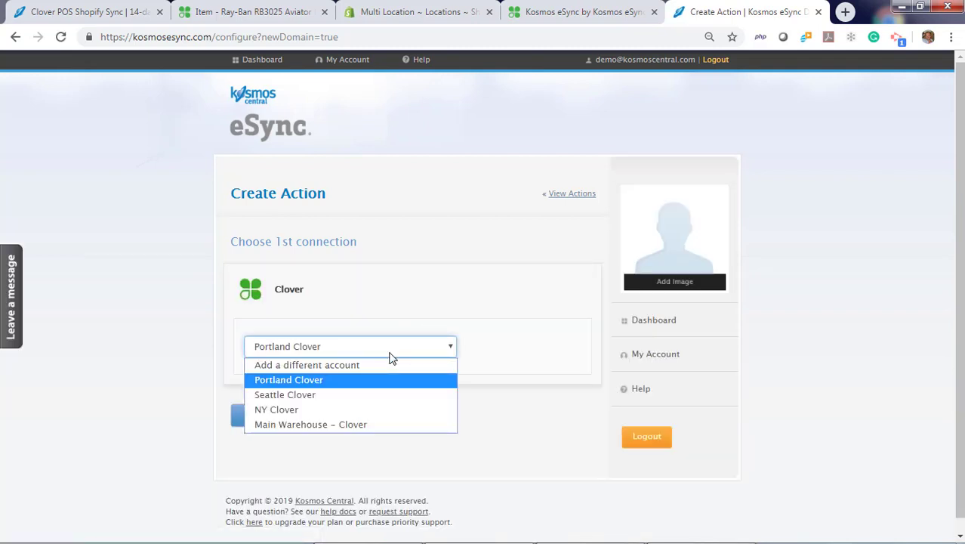
left_click(390, 323)
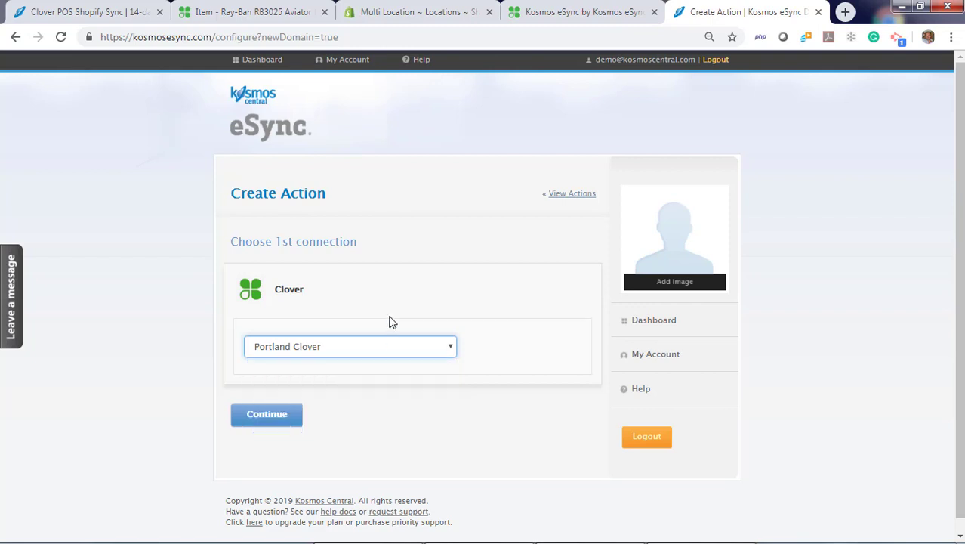
left_click(267, 417)
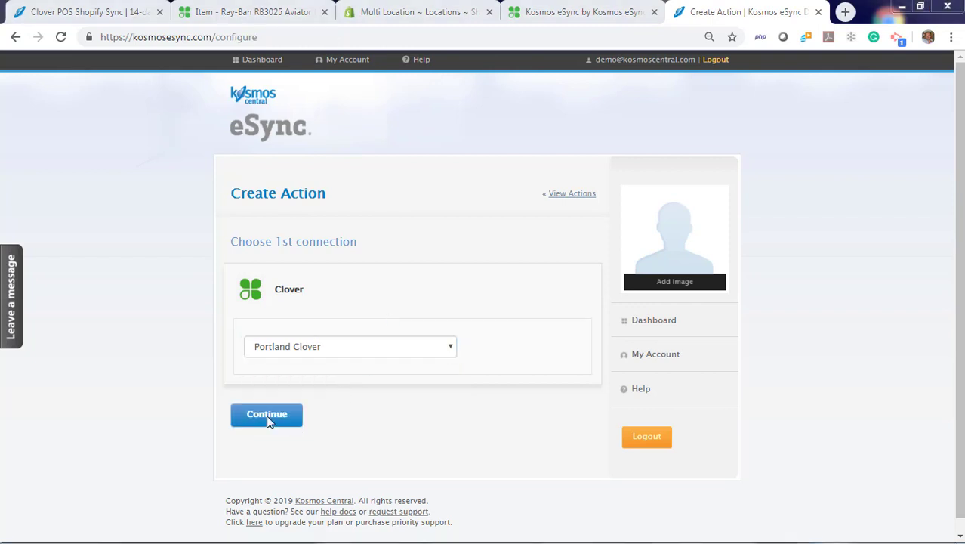
Pick Shopify's Multi-Location store as the second connection, abandoning the new-account form
left_click(268, 417)
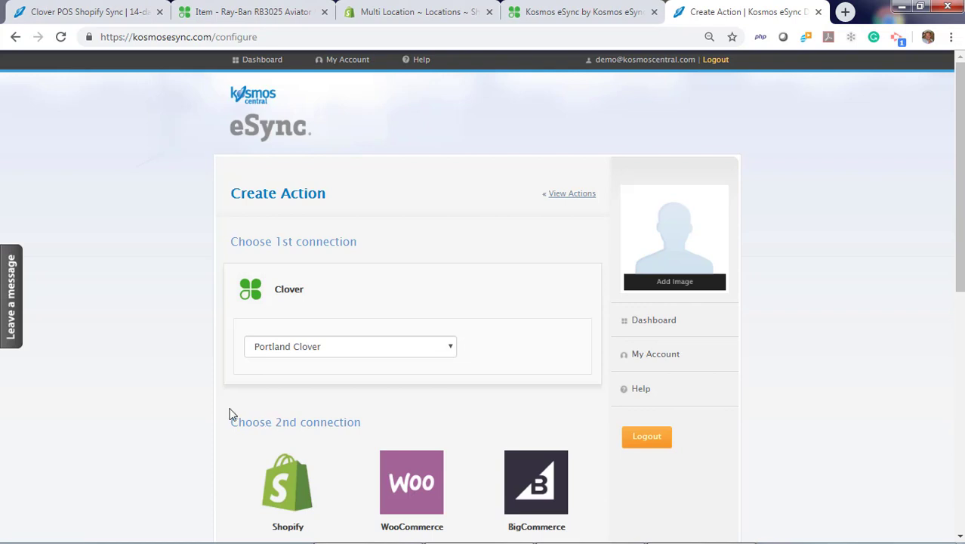
scroll(232, 415, "down", 1)
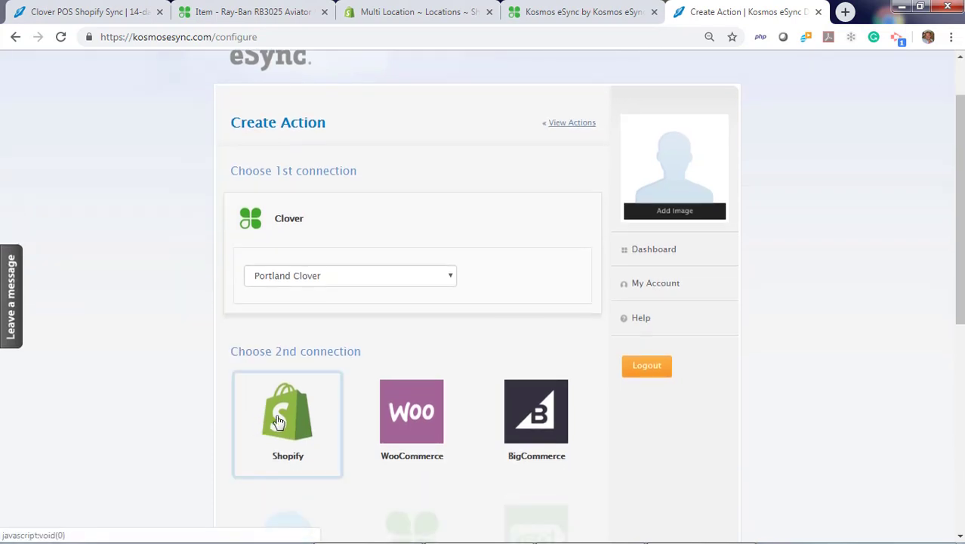
left_click(280, 421)
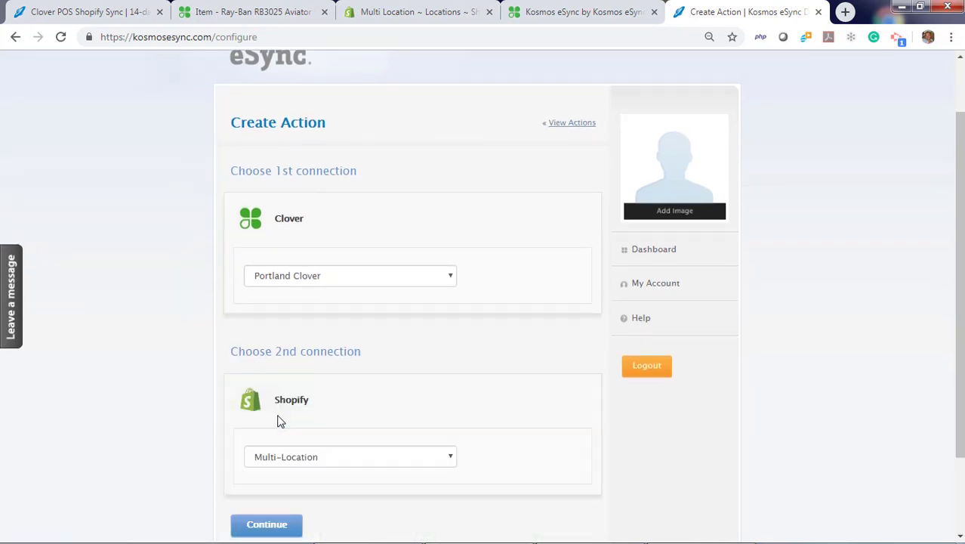
scroll(326, 420, "down", 1)
left_click(330, 390)
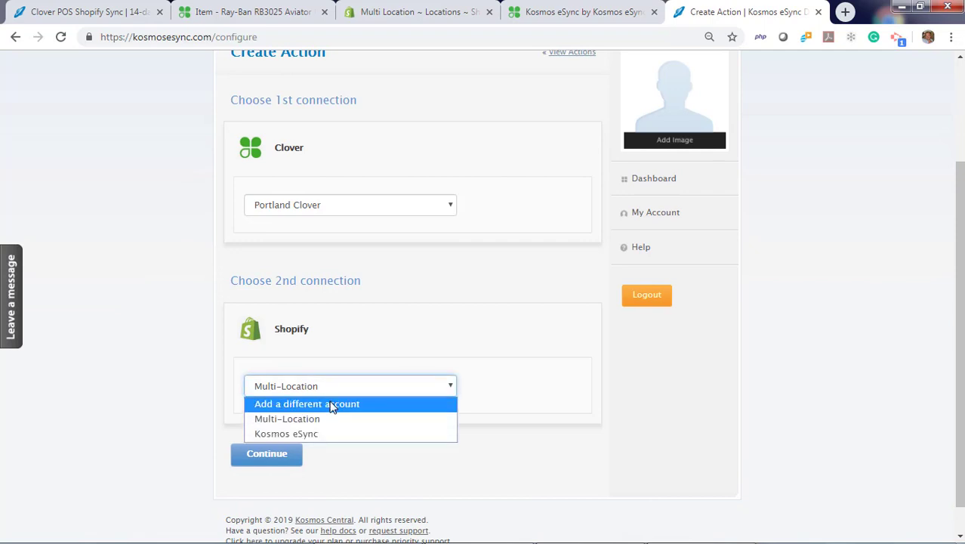
left_click(330, 405)
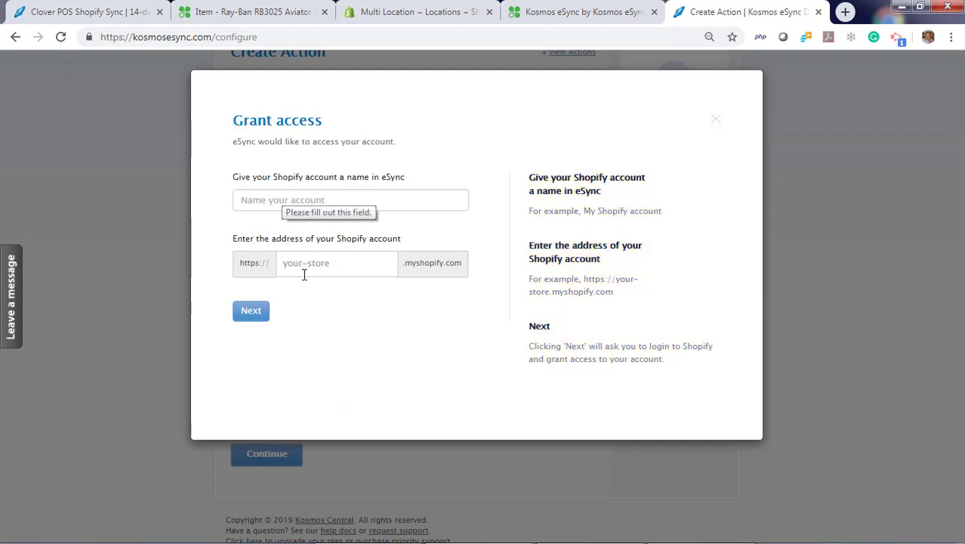
left_click(715, 114)
left_click(325, 389)
left_click(325, 421)
left_click(293, 456)
Choose the standard-items sync and save it as 'Clover Portland send standard items to Shopify'
scroll(140, 438, "down", 3)
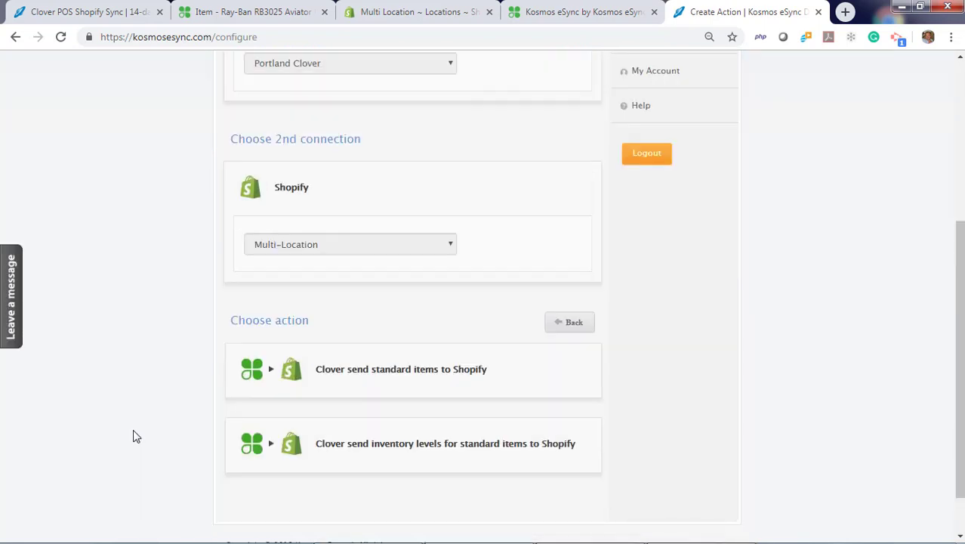
left_click(347, 321)
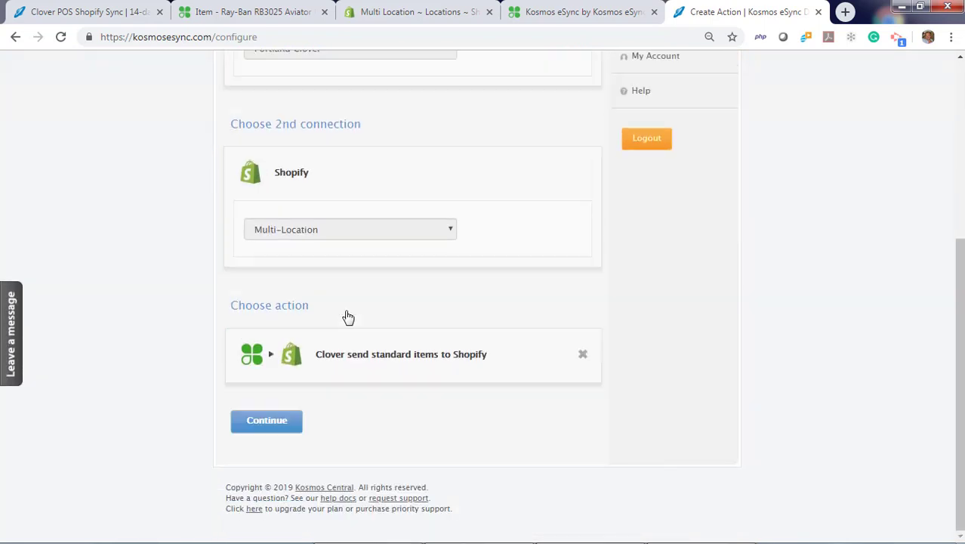
left_click(273, 441)
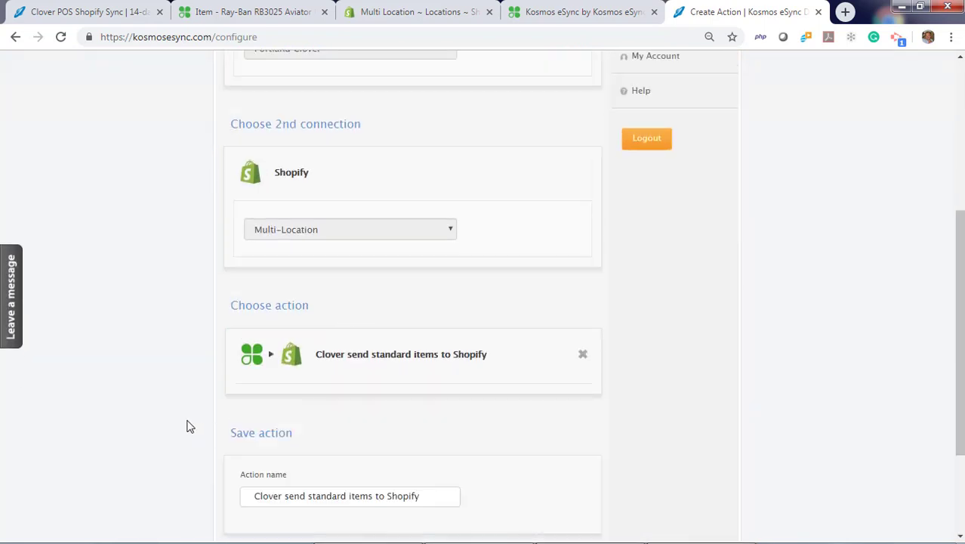
scroll(185, 423, "down", 1)
triple_click(285, 427)
left_click(285, 427)
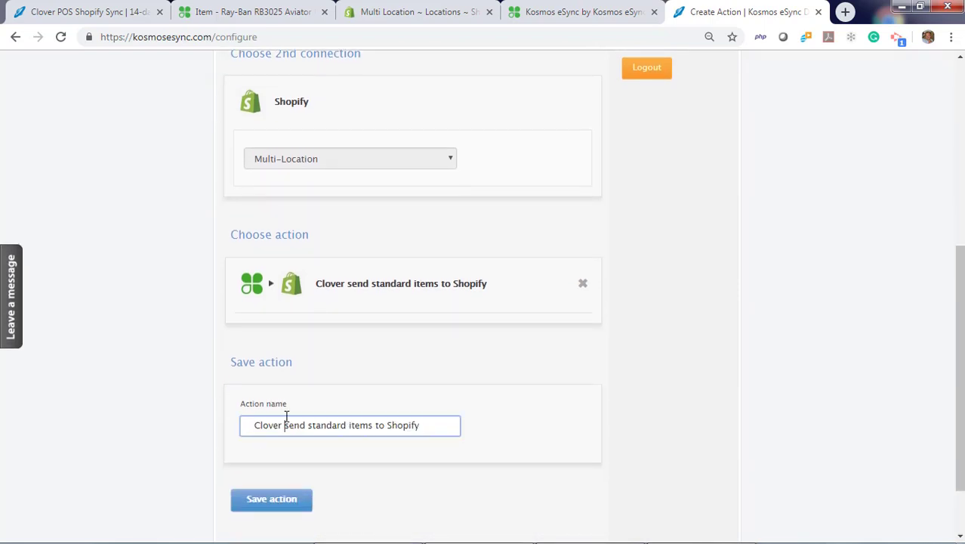
type("Portland")
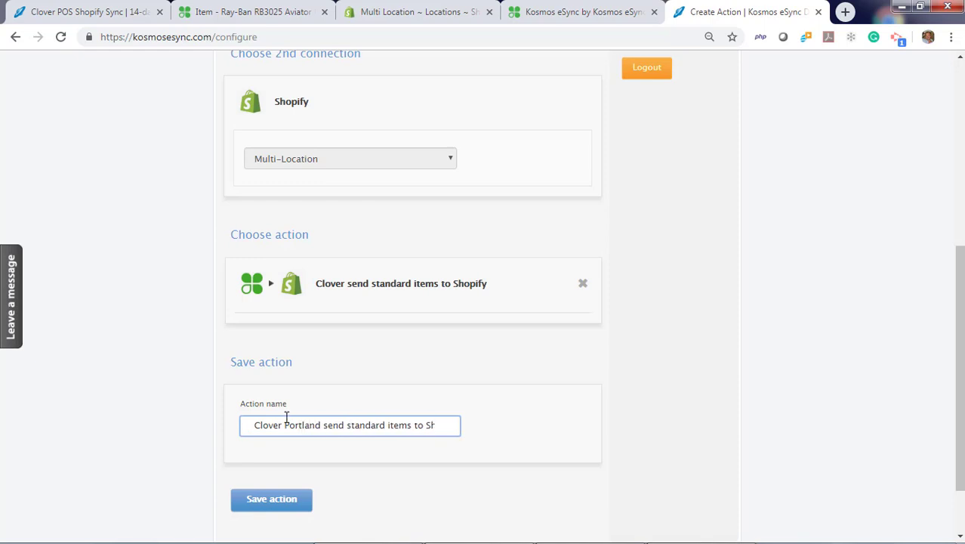
left_click(269, 501)
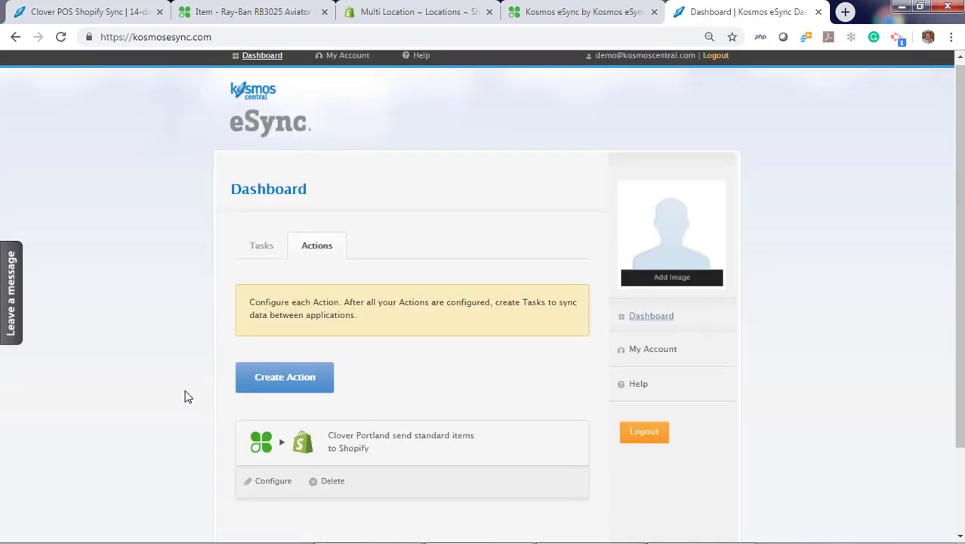
Connect Portland Clover as source and the Multi-Location Shopify store as destination
scroll(227, 339, "down", 2)
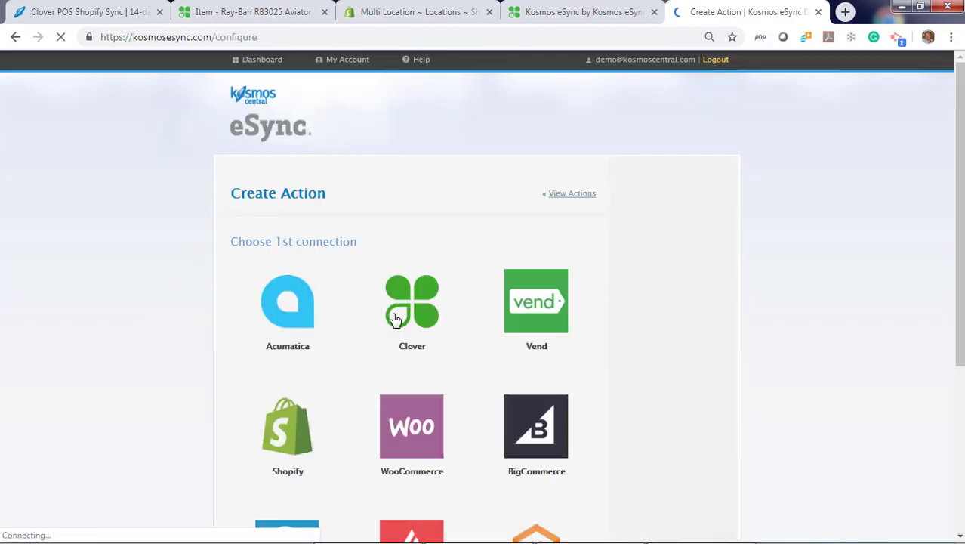
left_click(411, 313)
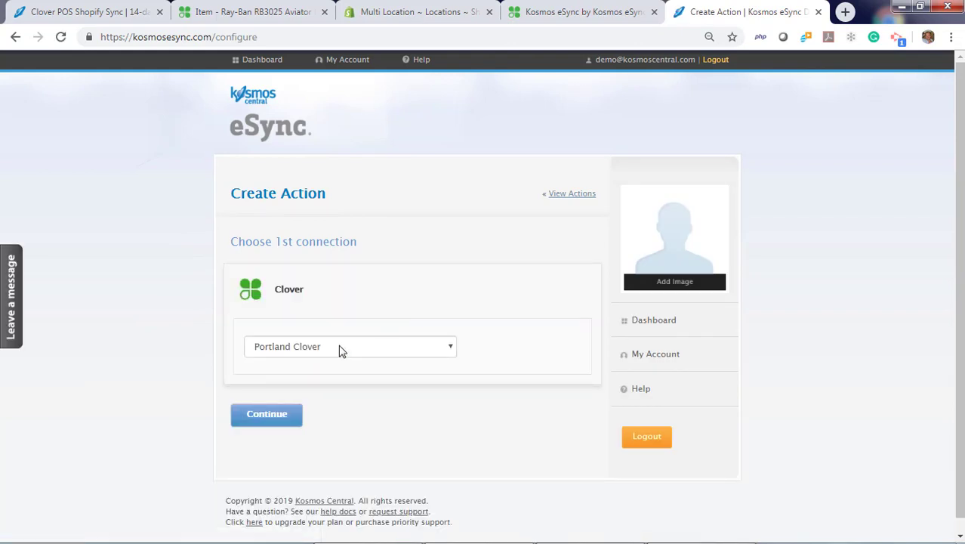
left_click(269, 415)
scroll(193, 436, "down", 3)
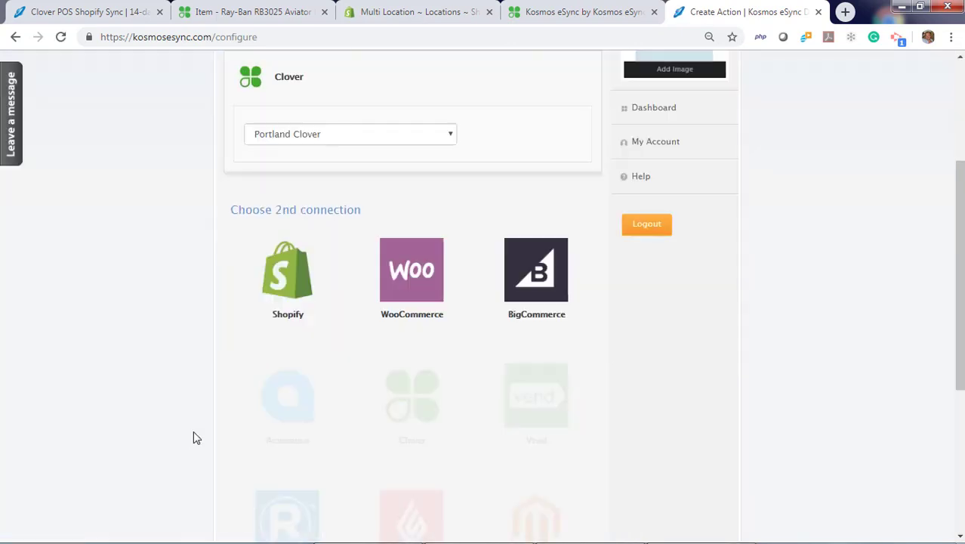
left_click(287, 286)
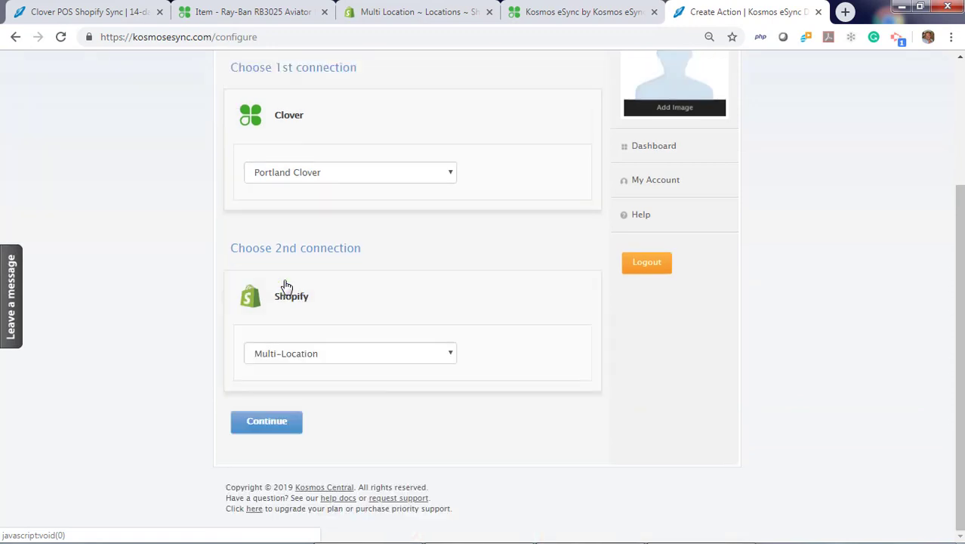
left_click(287, 413)
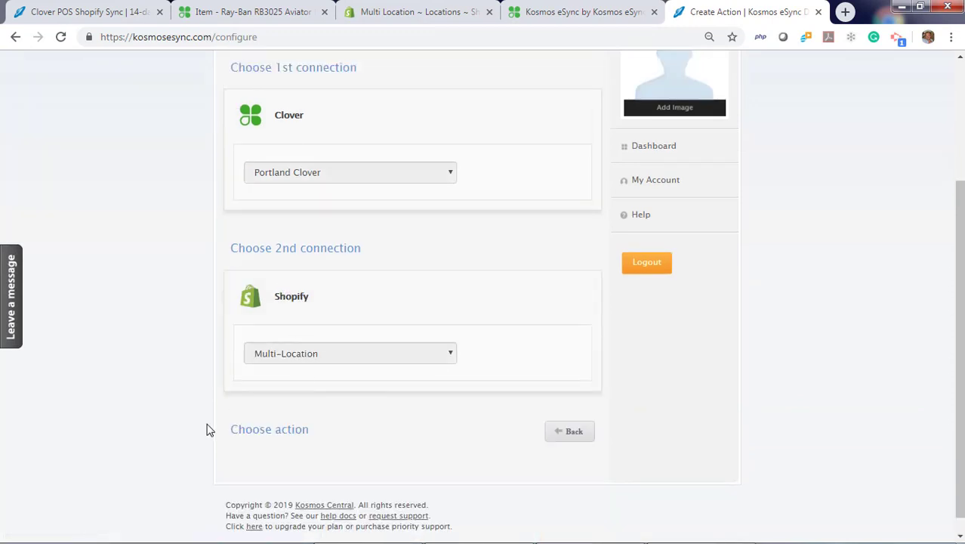
Save the inventory-levels action as 'Clover Portland send inventory levels for standard items to Shopify'
scroll(210, 423, "down", 2)
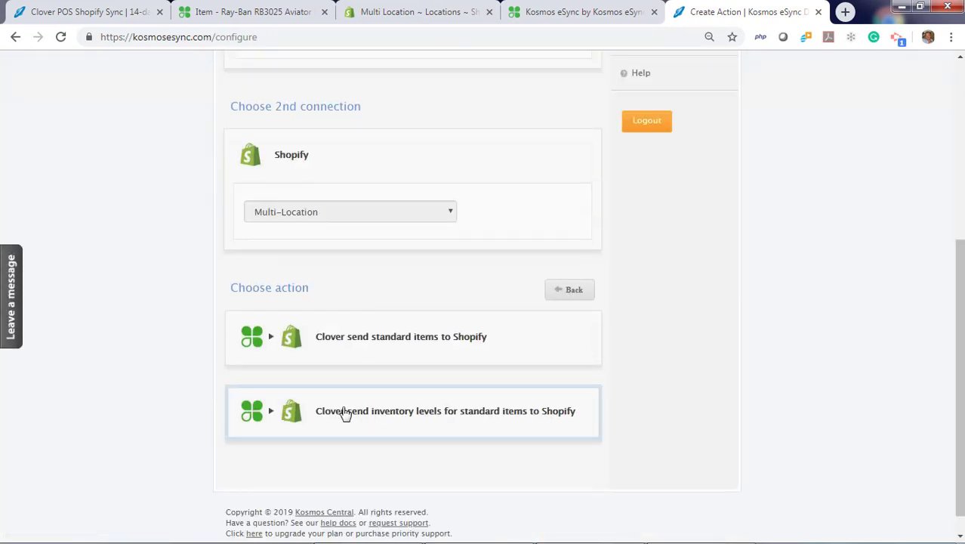
left_click(344, 414)
left_click(270, 431)
scroll(205, 434, "down", 2)
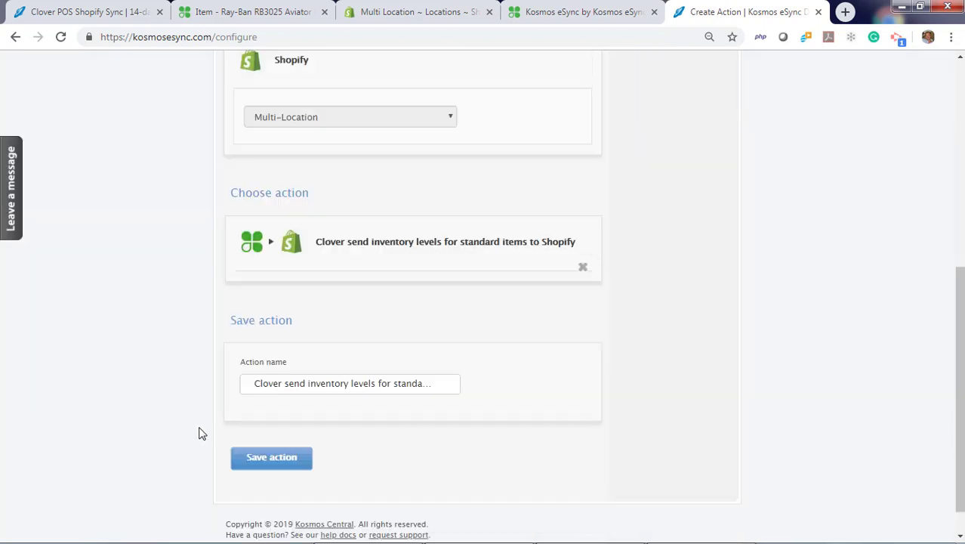
scroll(207, 436, "down", 1)
left_click(285, 354)
left_click(285, 354)
type("Portland")
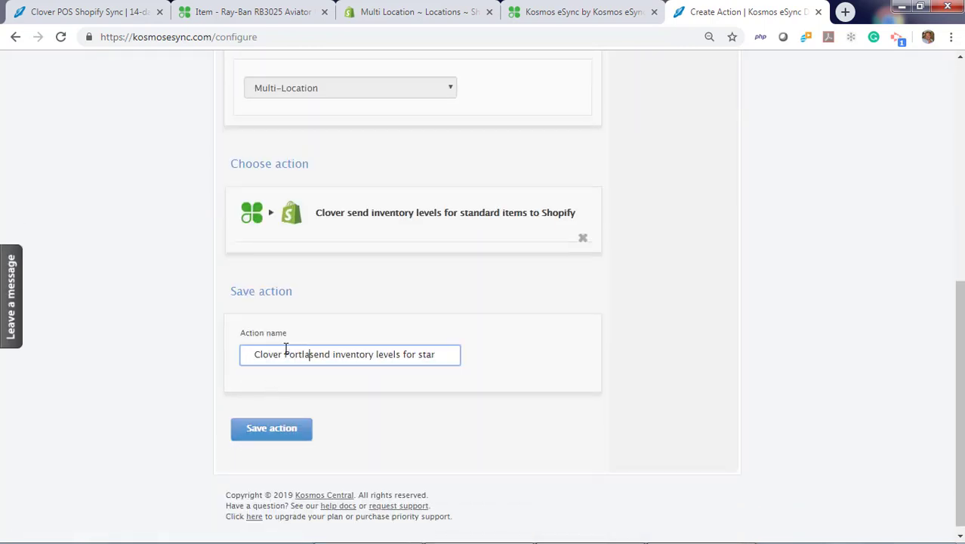
left_click(275, 427)
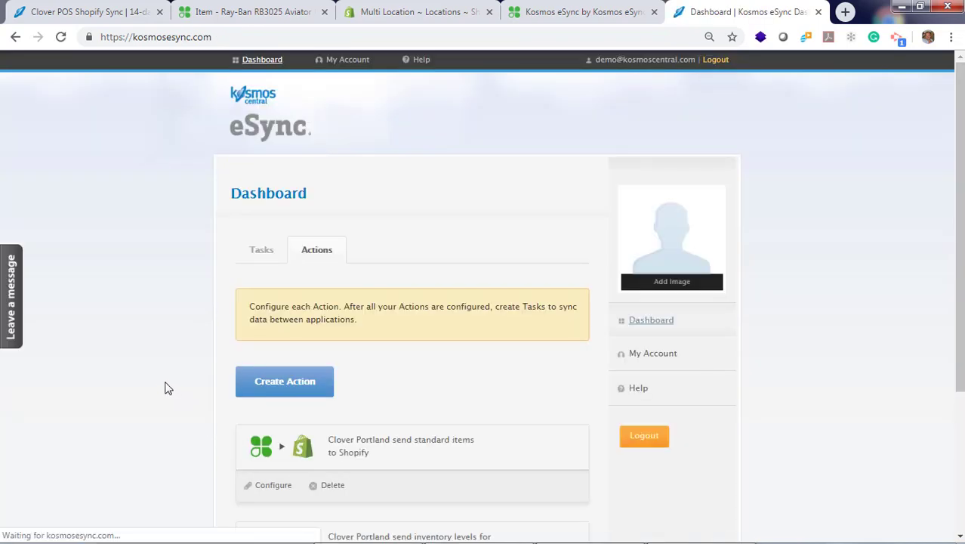
Start a new action with Seattle Clover as source and Multi-Location Shopify as destination
scroll(204, 385, "down", 1)
scroll(174, 387, "down", 1)
left_click(311, 251)
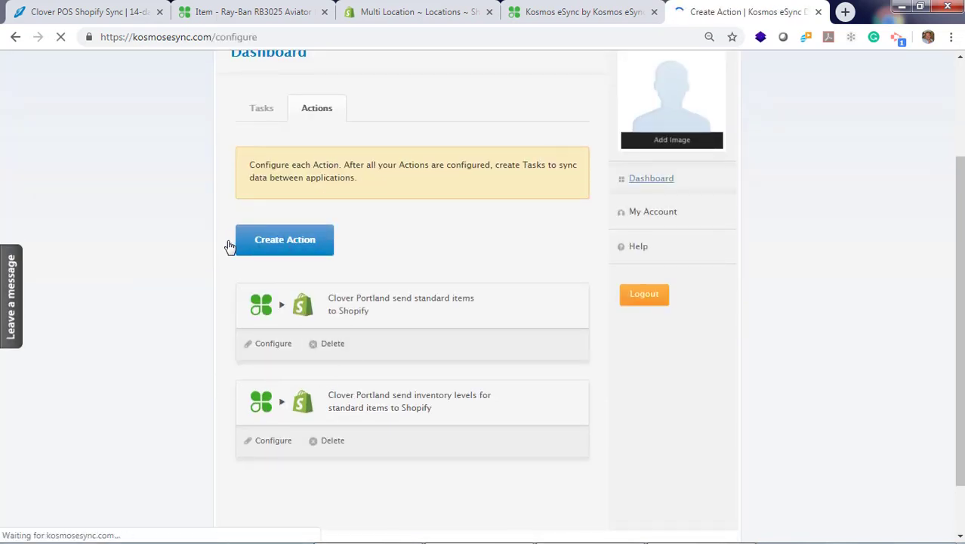
scroll(209, 241, "down", 1)
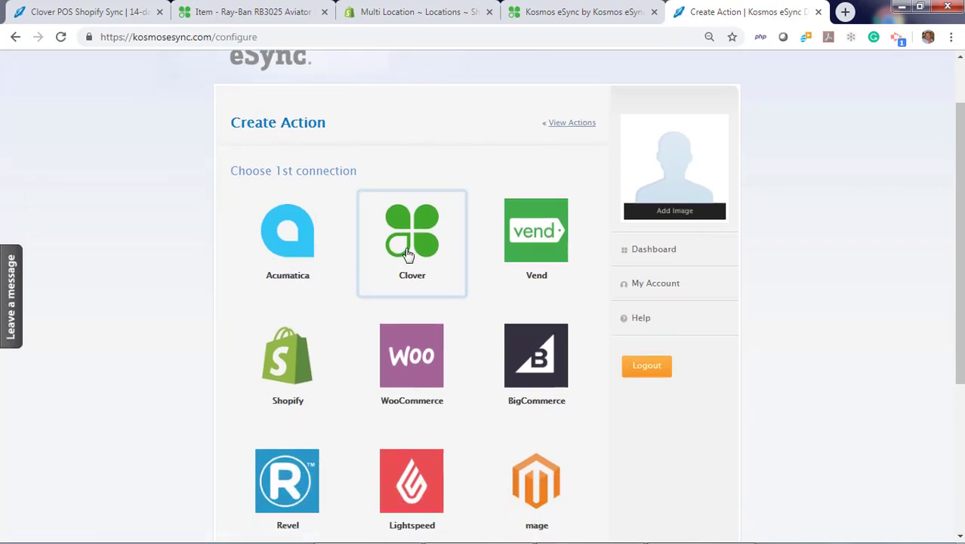
left_click(404, 256)
left_click(344, 332)
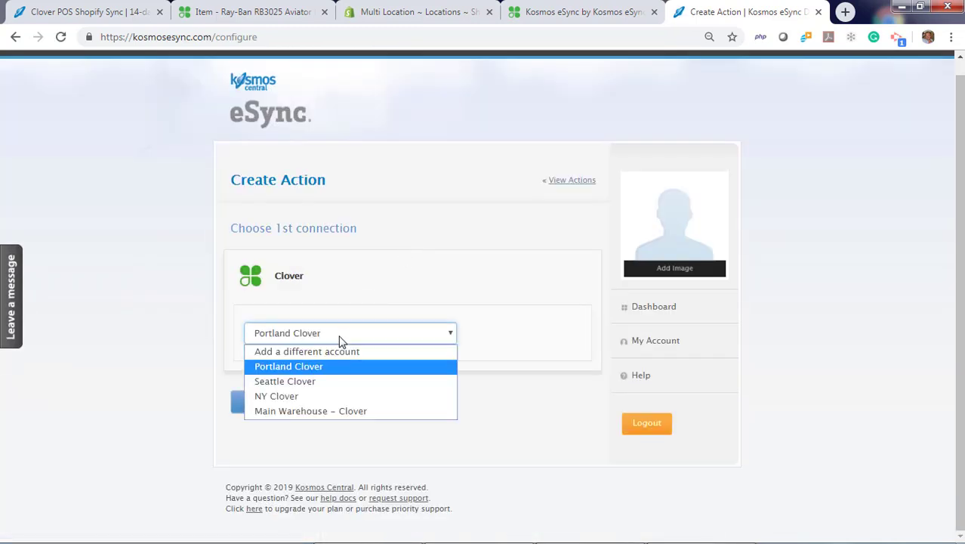
left_click(332, 380)
left_click(270, 405)
scroll(222, 408, "down", 3)
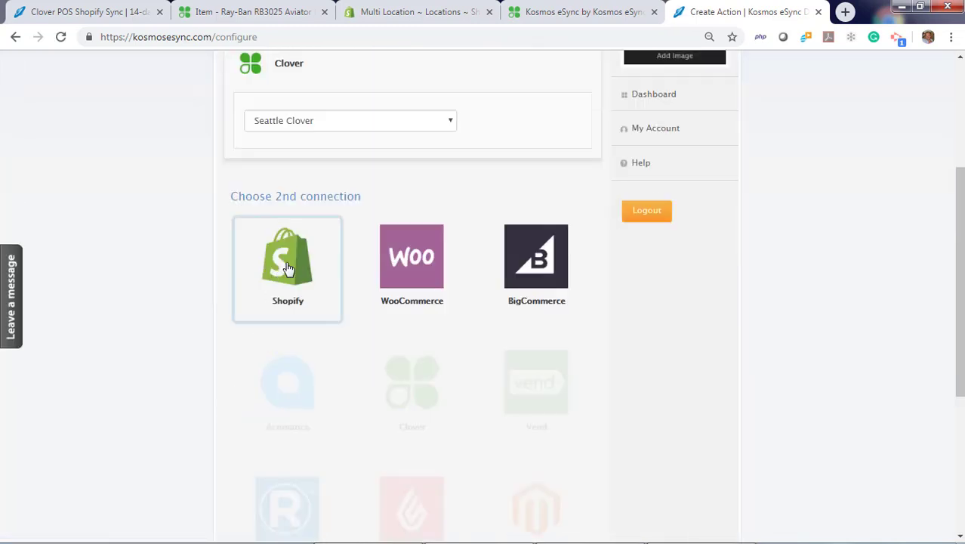
left_click(270, 420)
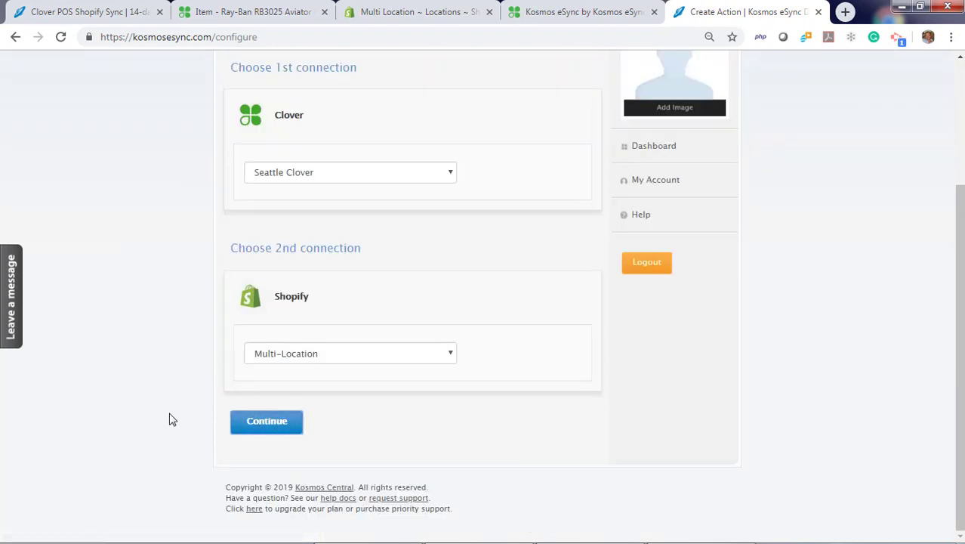
Choose the inventory-levels sync action and begin inserting 'Seattle' after Clover in its name
scroll(196, 406, "down", 2)
left_click(355, 424)
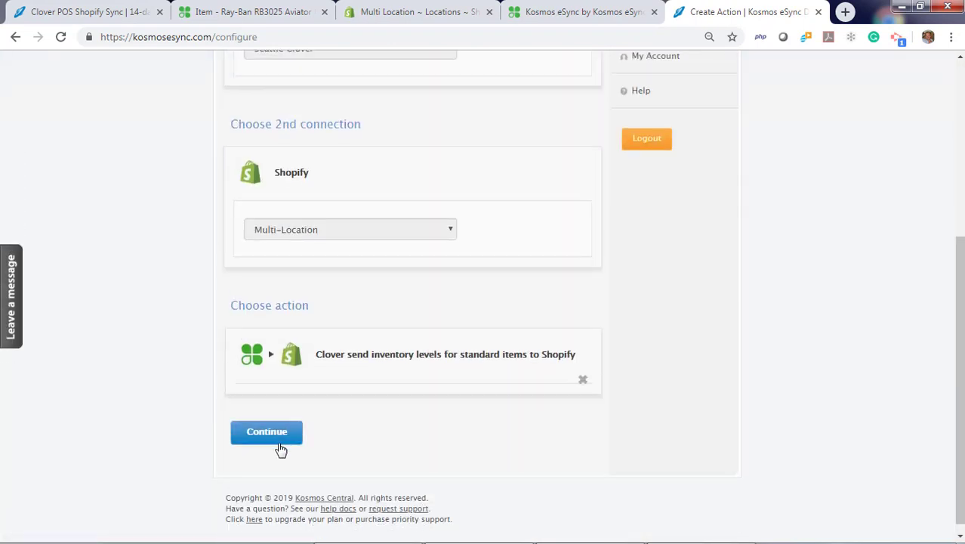
left_click(230, 432)
scroll(258, 400, "down", 2)
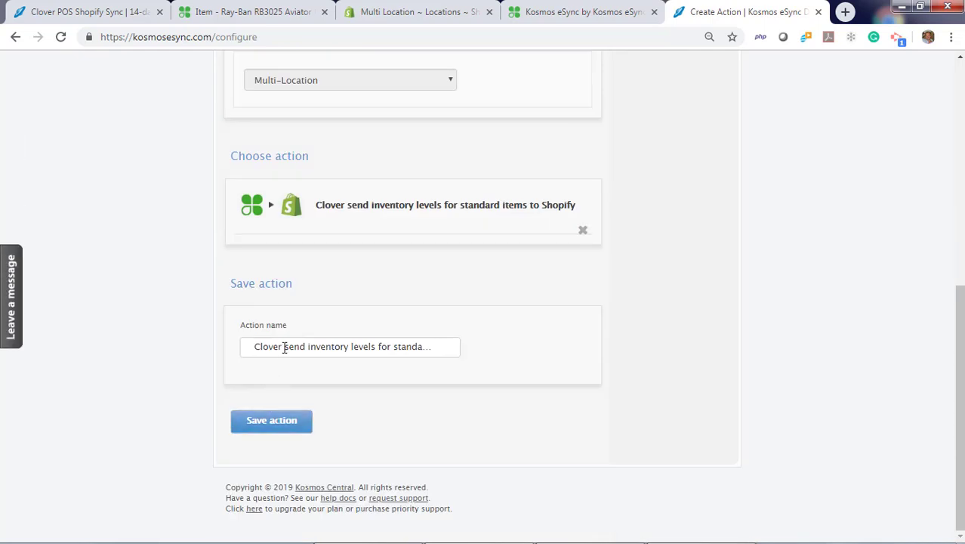
triple_click(284, 345)
left_click(283, 346)
Save the Seattle action, then start a new action from NY Clover to the Multi-Location Shopify store
type("Seattle")
left_click(274, 421)
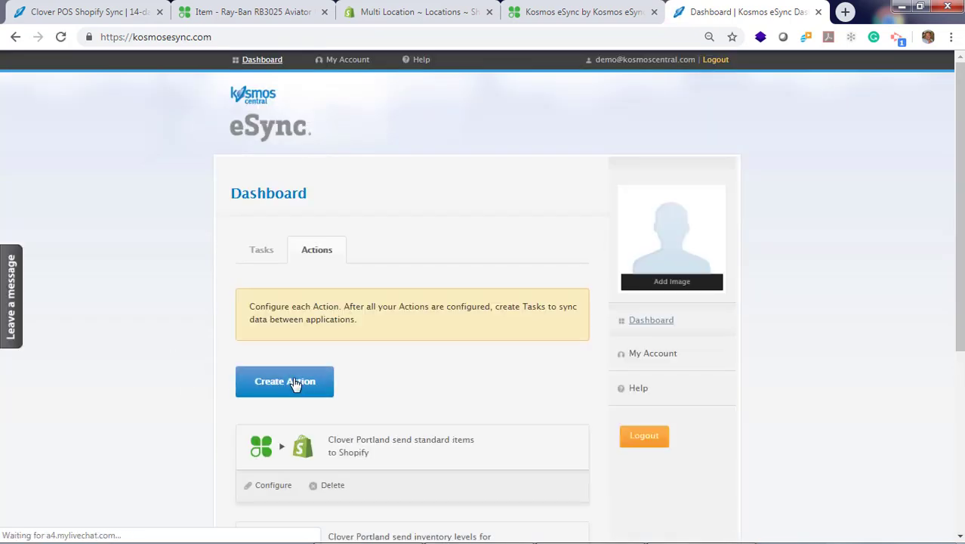
left_click(243, 382)
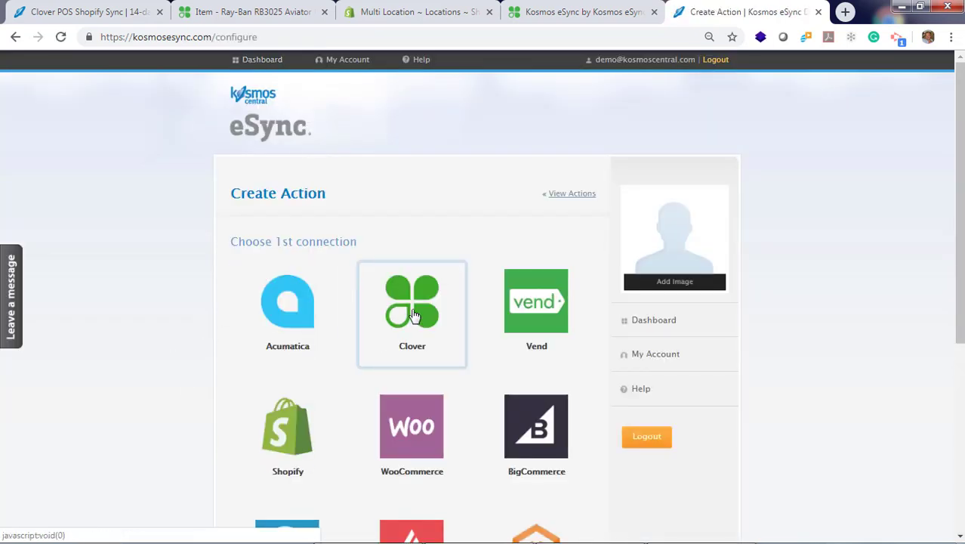
left_click(413, 313)
left_click(334, 351)
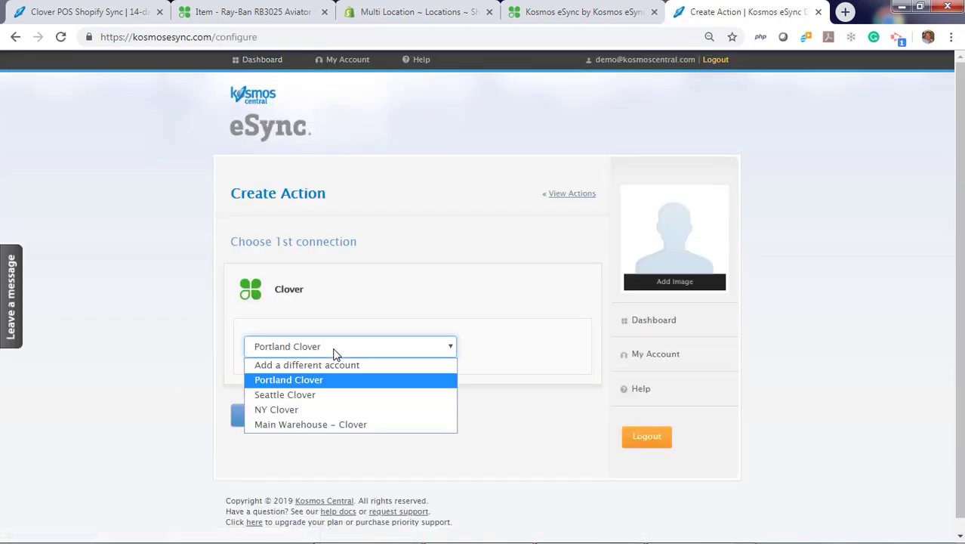
left_click(317, 410)
scroll(192, 419, "down", 4)
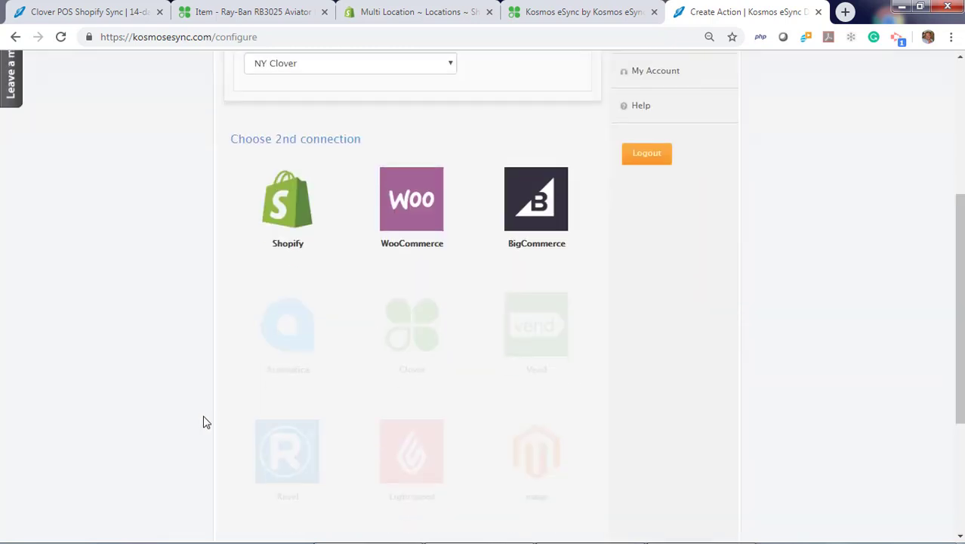
left_click(273, 215)
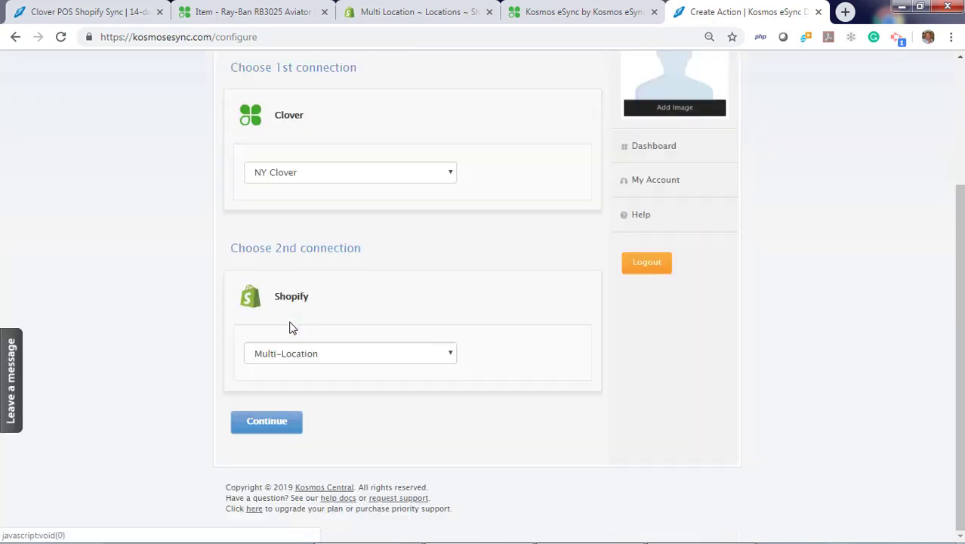
left_click(267, 421)
Choose the inventory-levels action, insert 'NY' into its name, and save it
scroll(190, 421, "down", 3)
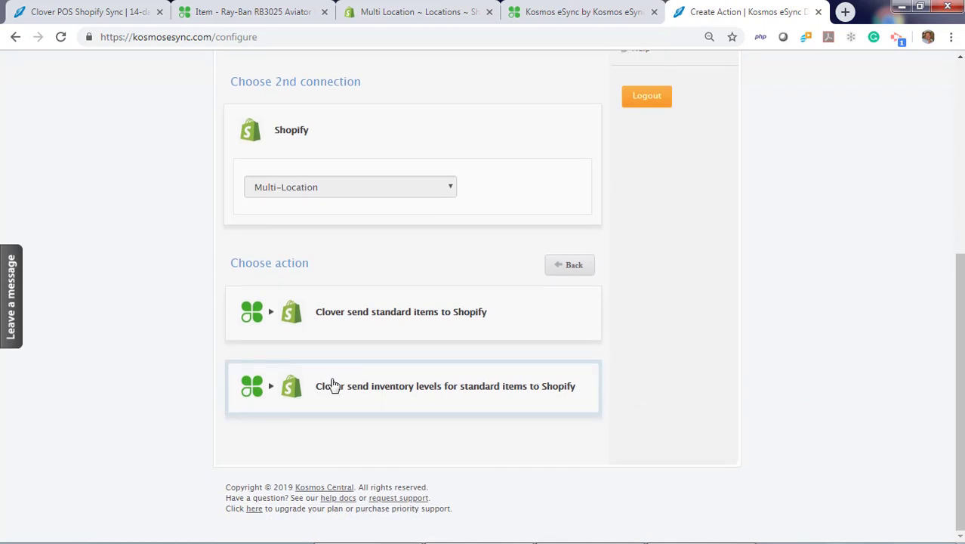
left_click(324, 386)
left_click(230, 436)
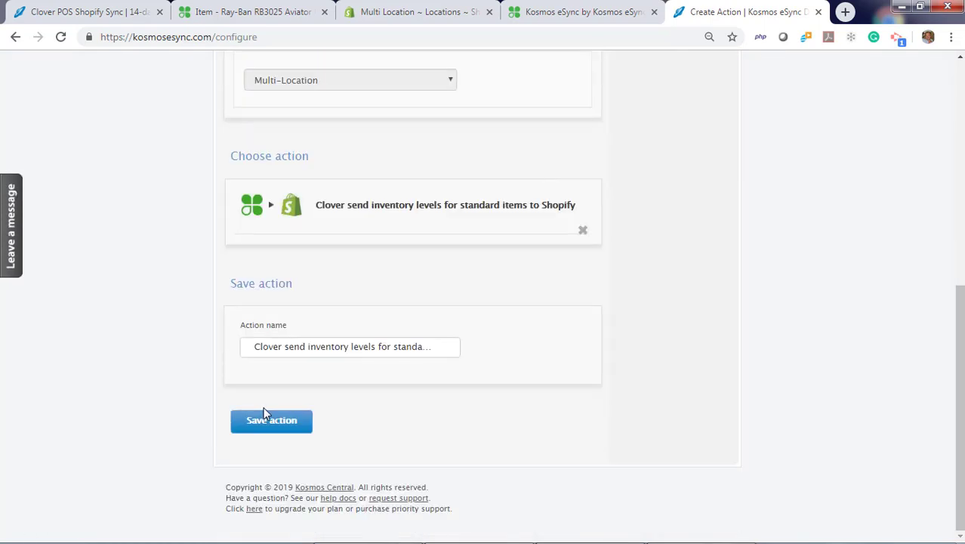
triple_click(286, 345)
left_click(286, 346)
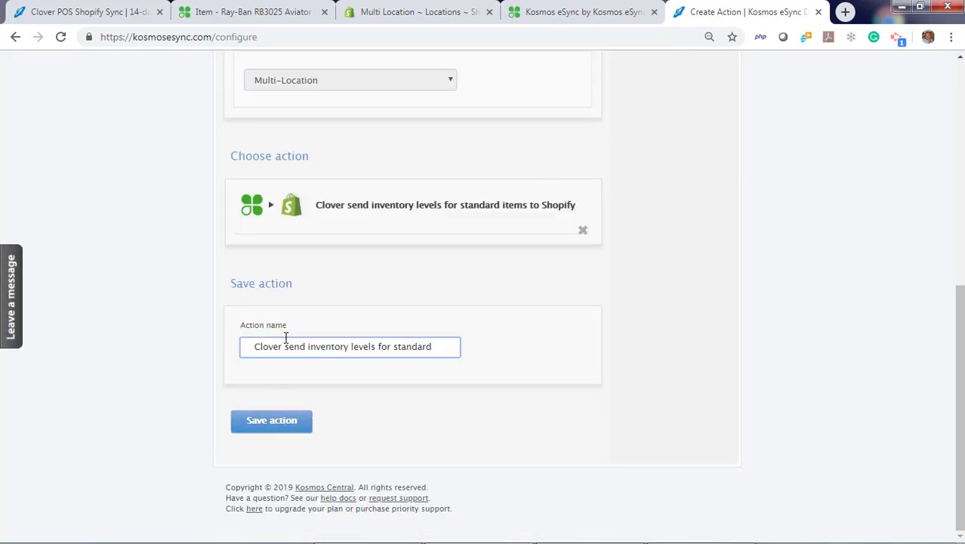
type("NY")
left_click(256, 424)
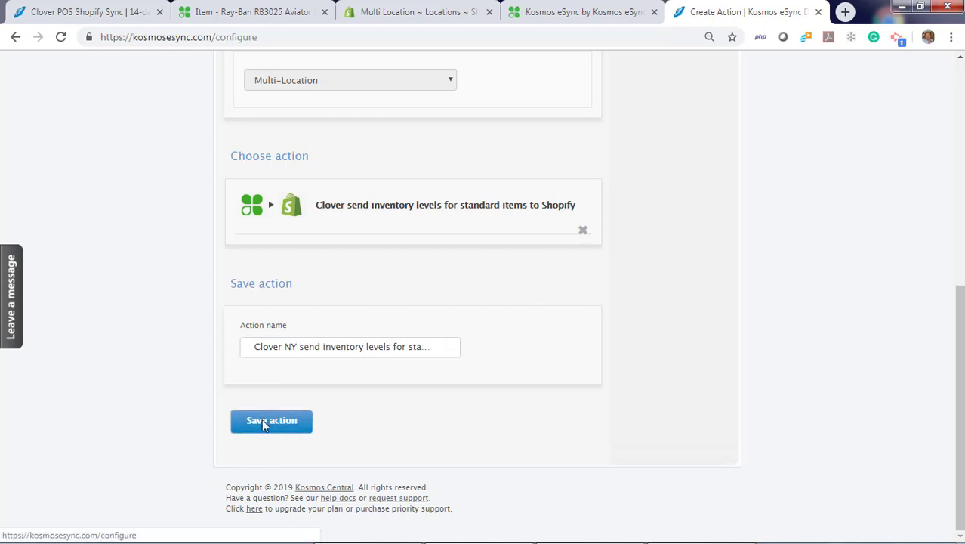
left_click(268, 389)
Set up an inventory-levels action from Main Warehouse – Clover to the Multi-Location Shopify store
left_click(418, 324)
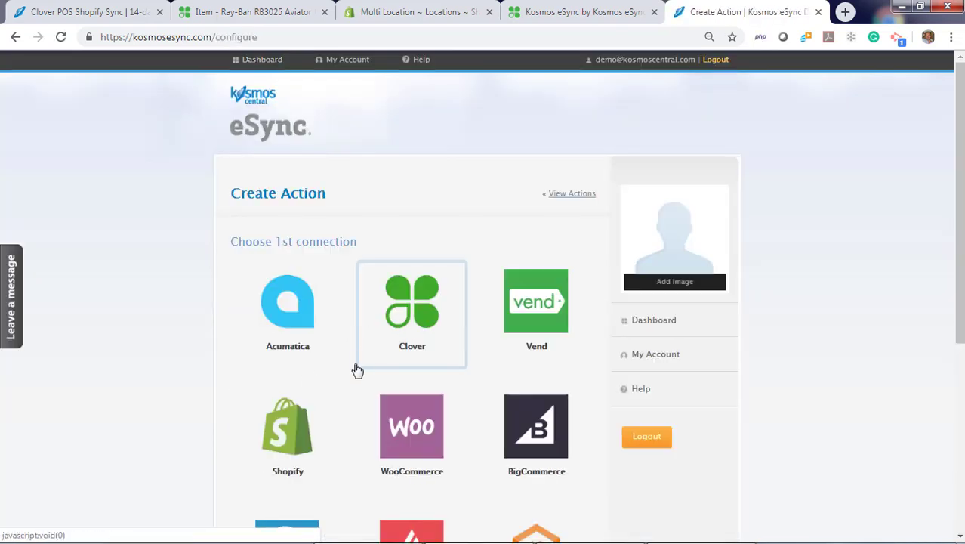
left_click(315, 346)
left_click(301, 424)
left_click(262, 418)
scroll(175, 400, "down", 3)
left_click(293, 303)
left_click(272, 432)
scroll(212, 427, "down", 3)
left_click(330, 394)
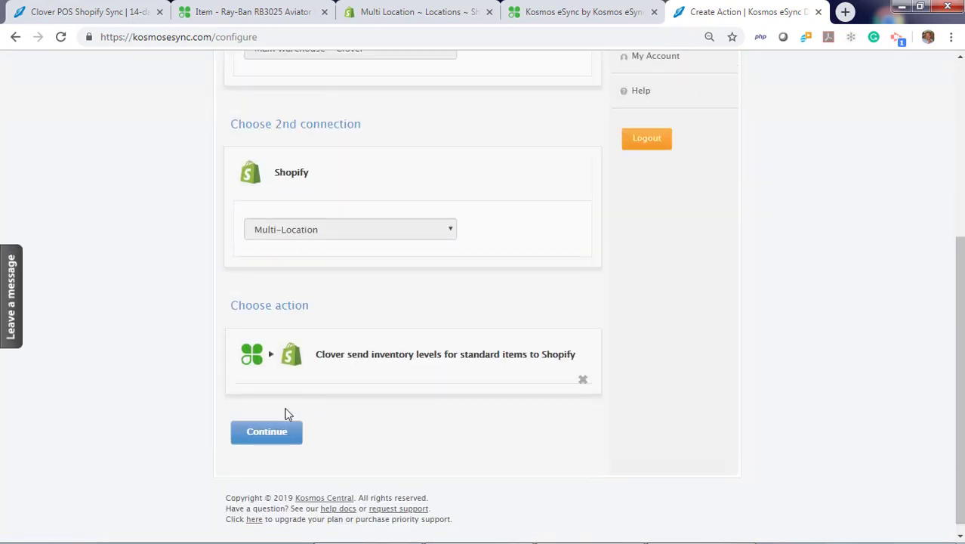
left_click(274, 427)
Insert 'warehouse' into the action name, save it, and review the Actions list
scroll(299, 401, "down", 2)
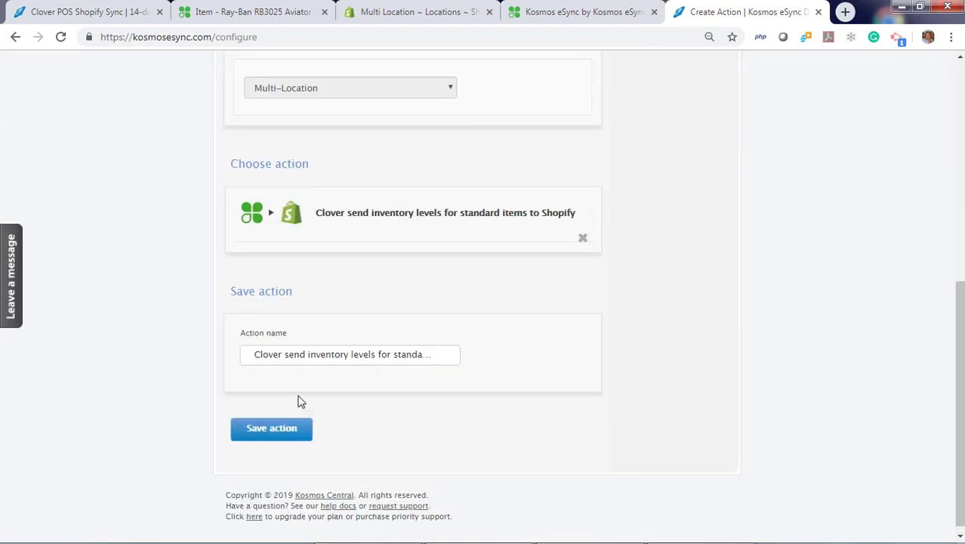
left_click(291, 354)
left_click(286, 354)
type("warehouse")
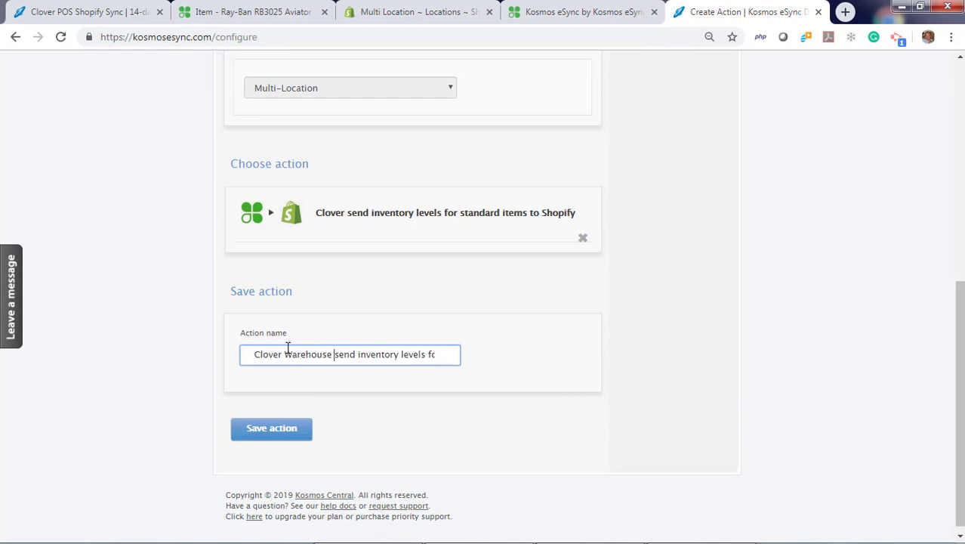
left_click(270, 431)
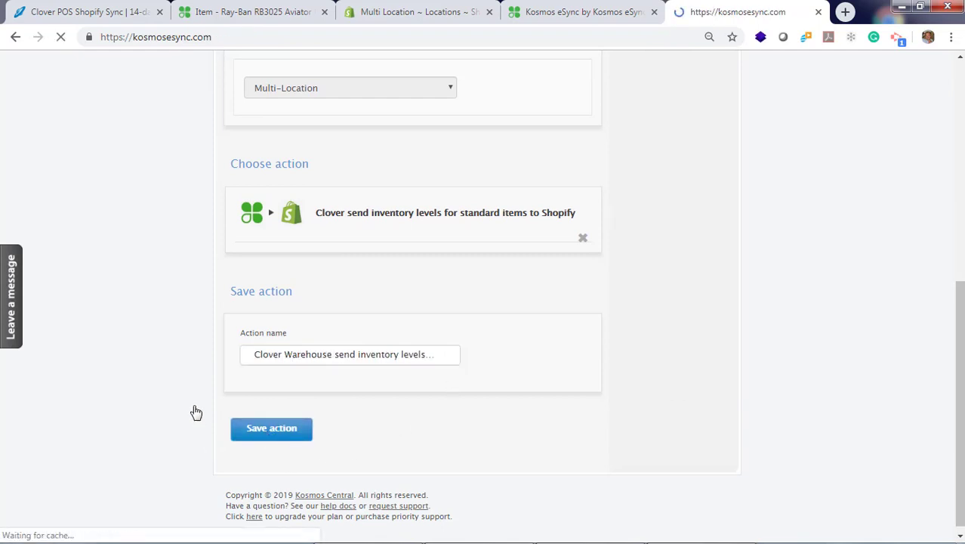
scroll(159, 388, "down", 4)
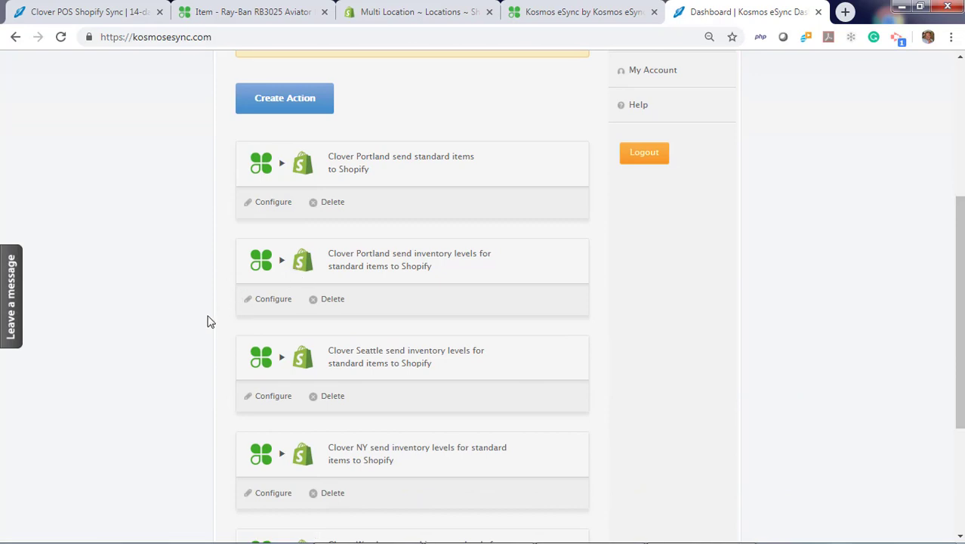
scroll(209, 325, "down", 1)
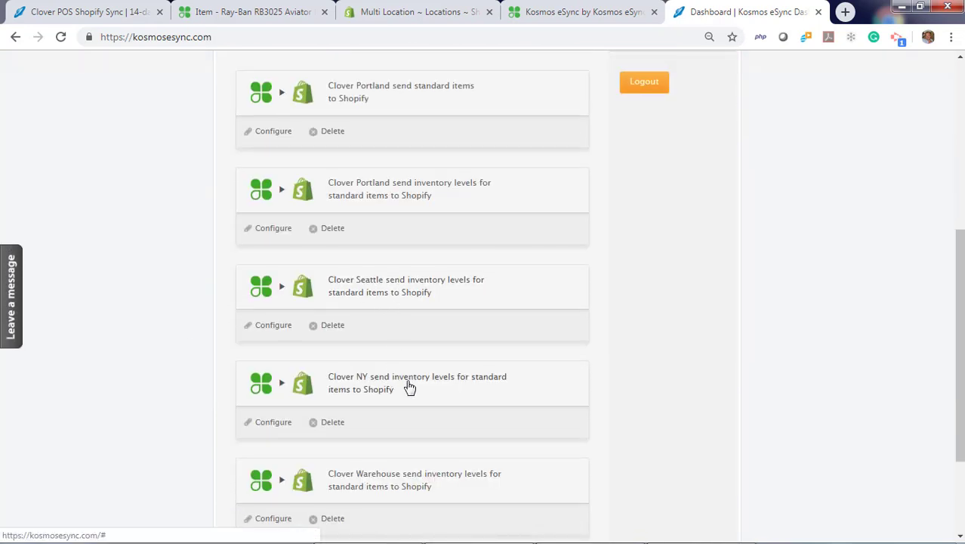
scroll(408, 387, "down", 1)
scroll(414, 409, "up", 2)
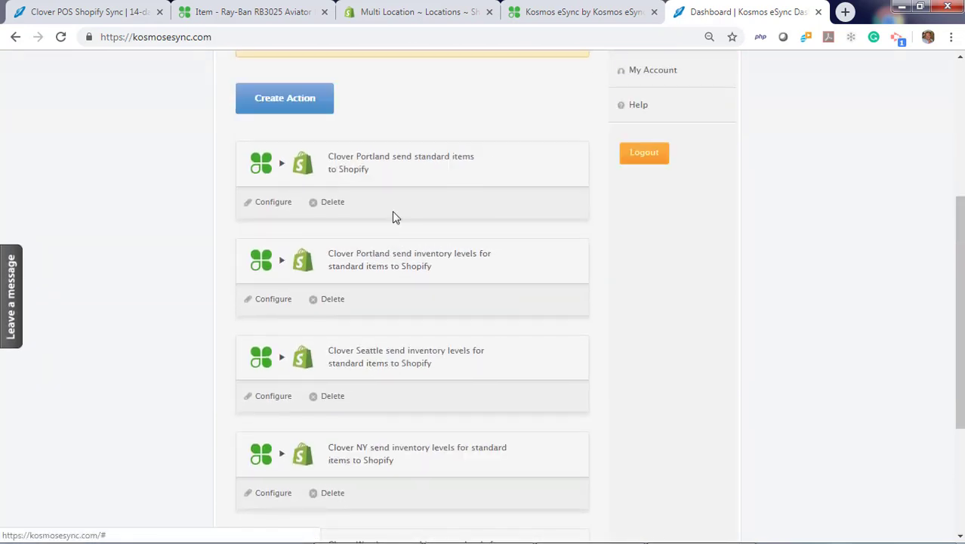
Give the Portland standard-items action a Clover start date of May 22, 2019 15:29 and save it
left_click(273, 202)
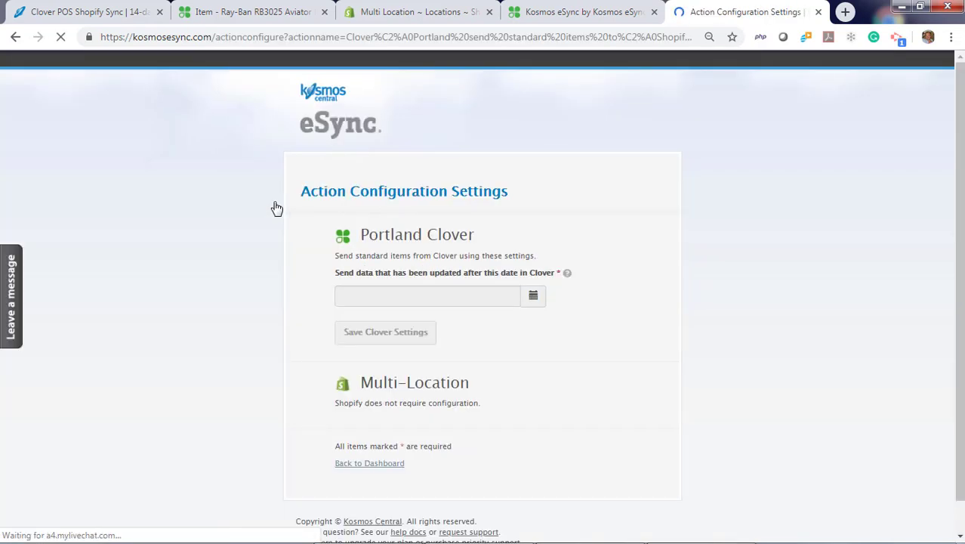
scroll(514, 295, "down", 1)
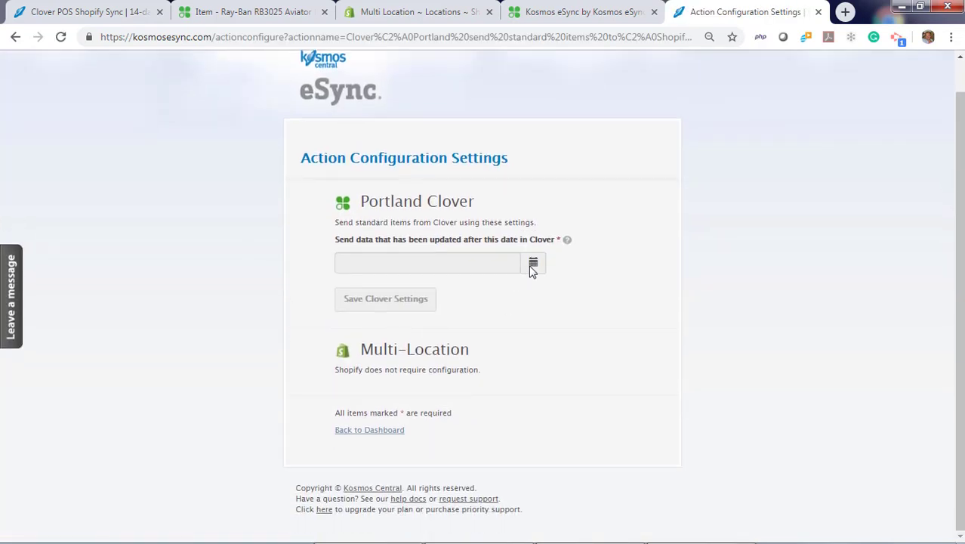
left_click(532, 264)
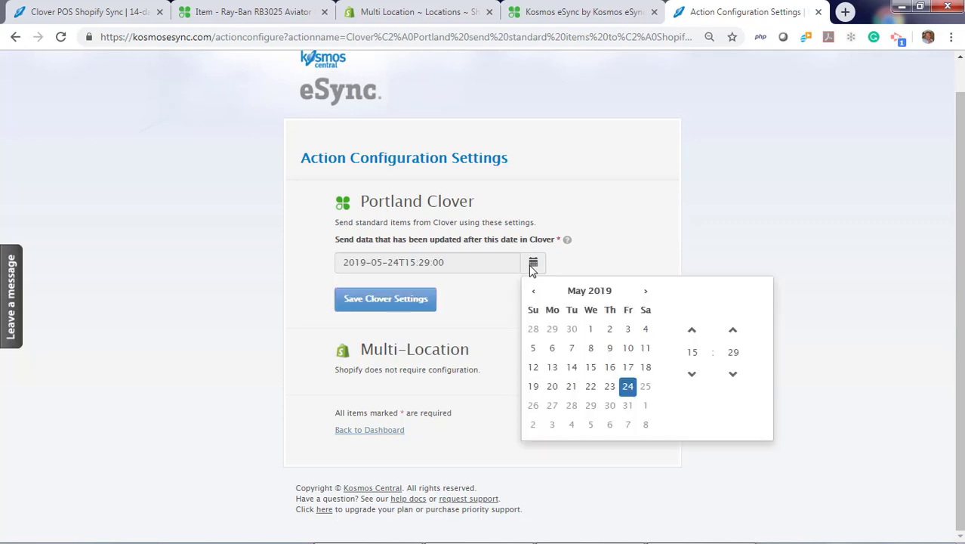
left_click(590, 388)
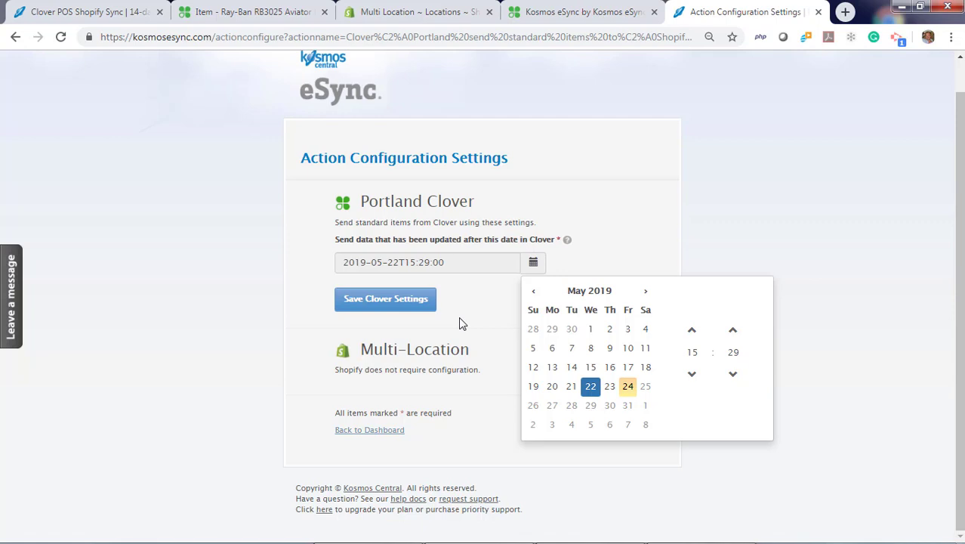
left_click(406, 314)
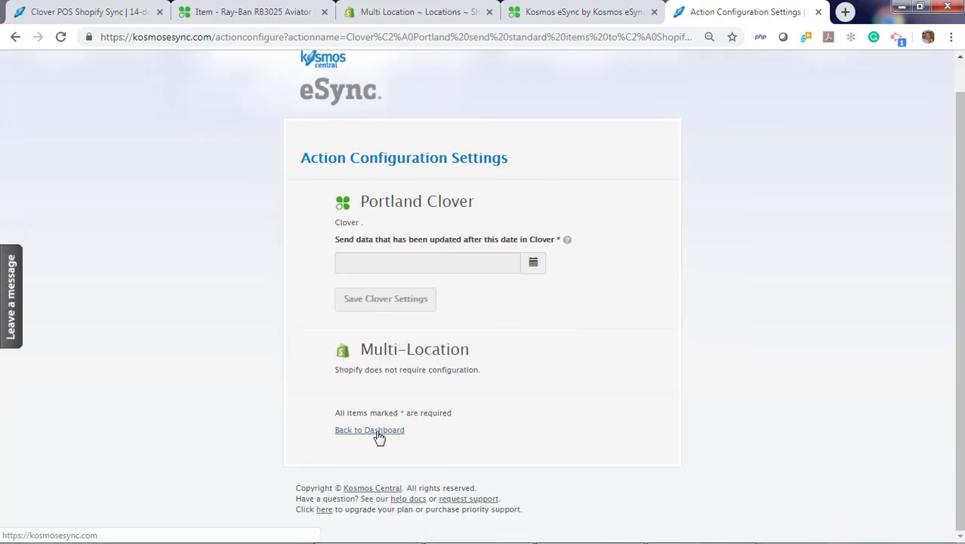
Set the Portland inventory-levels action's Clover start date to May 22 and save it
left_click(358, 436)
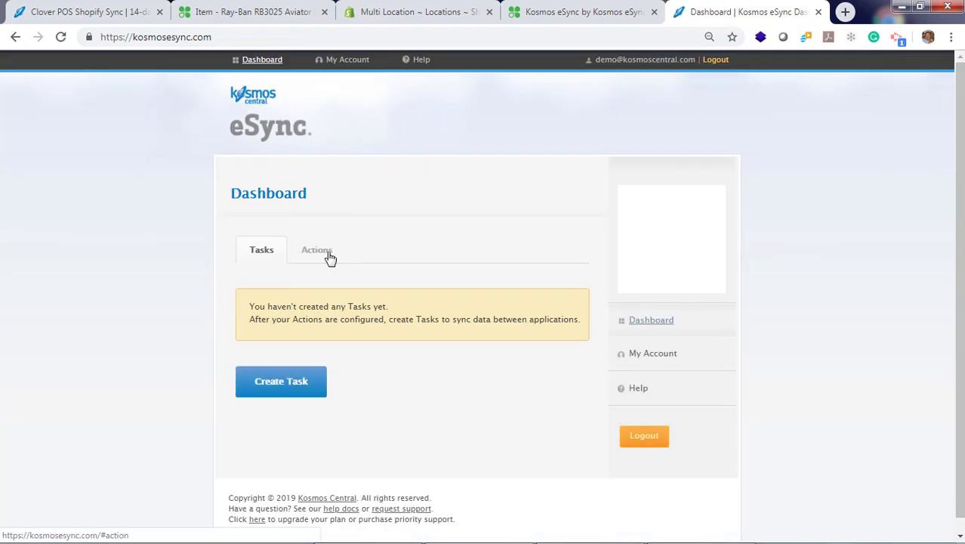
left_click(329, 258)
scroll(201, 295, "down", 4)
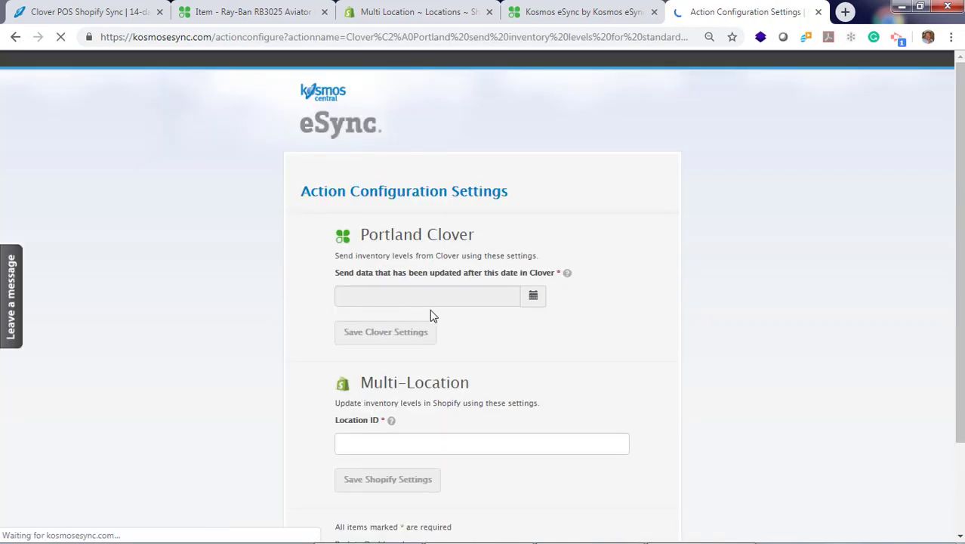
left_click(532, 298)
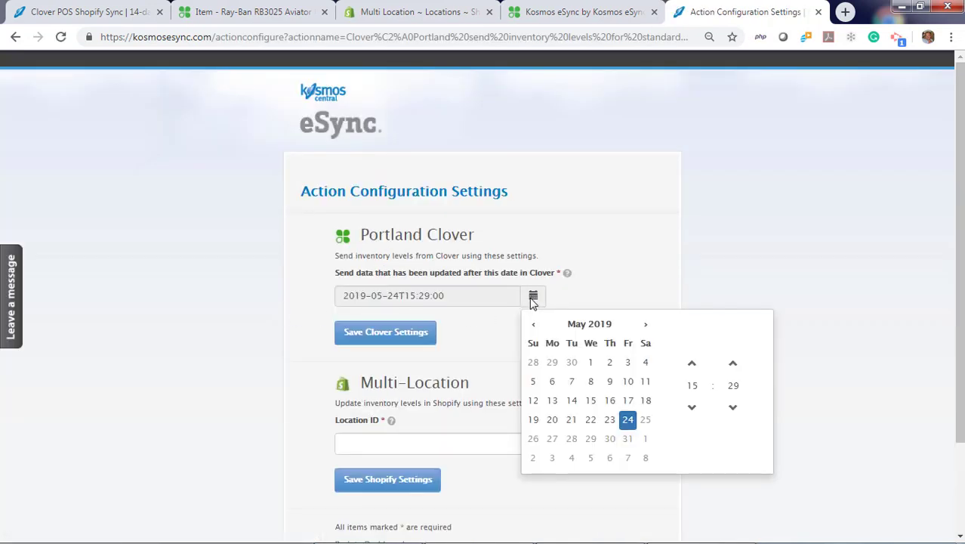
left_click(590, 420)
left_click(380, 334)
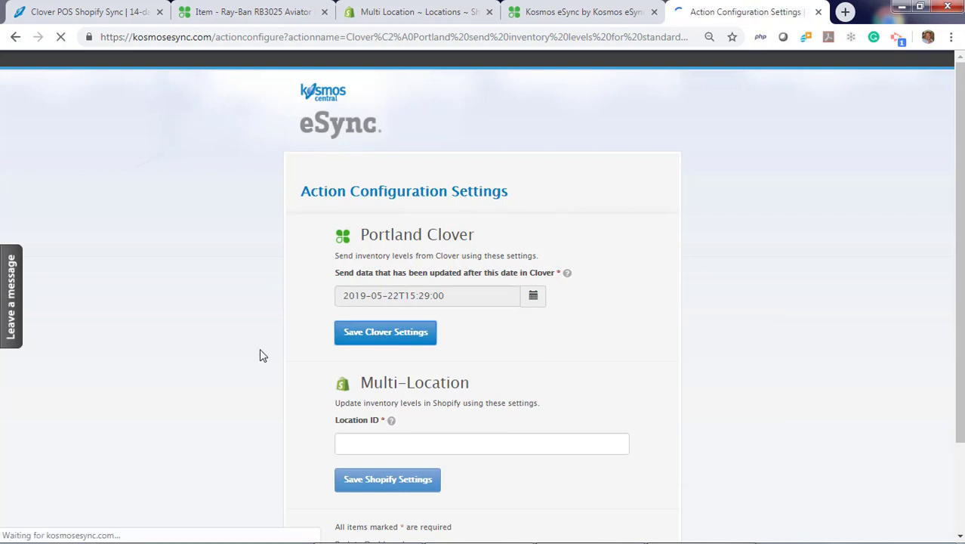
Read the Location ID help and bring up the Shopify Locations list
scroll(308, 393, "down", 2)
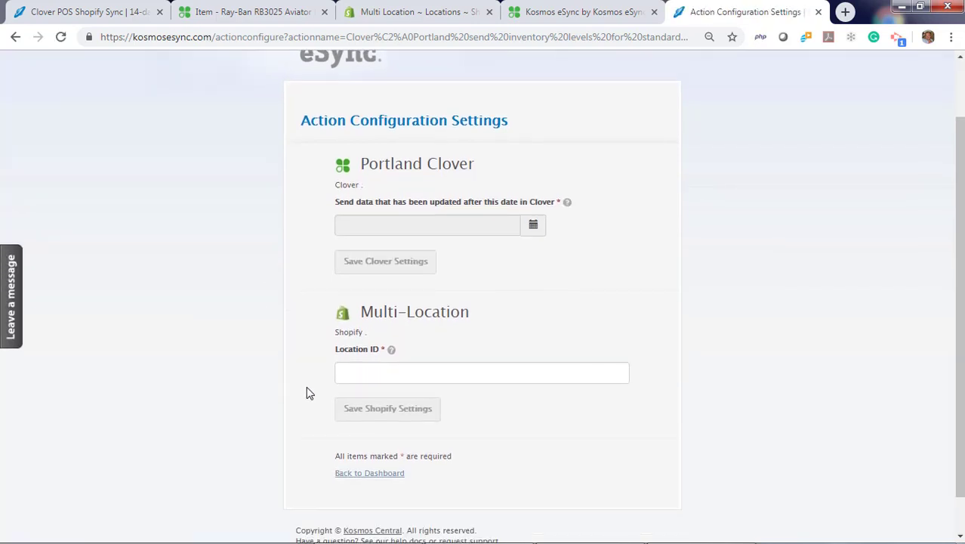
left_click(391, 351)
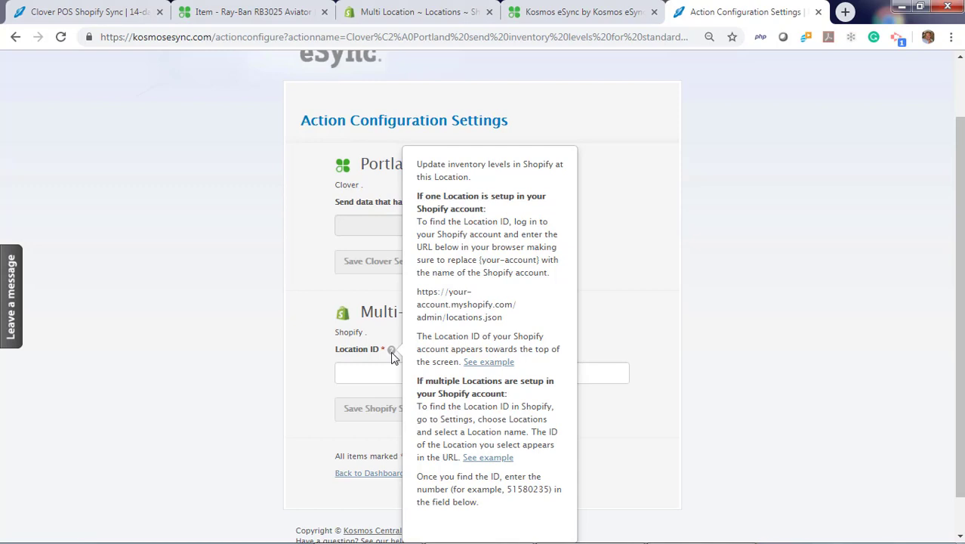
left_click(404, 13)
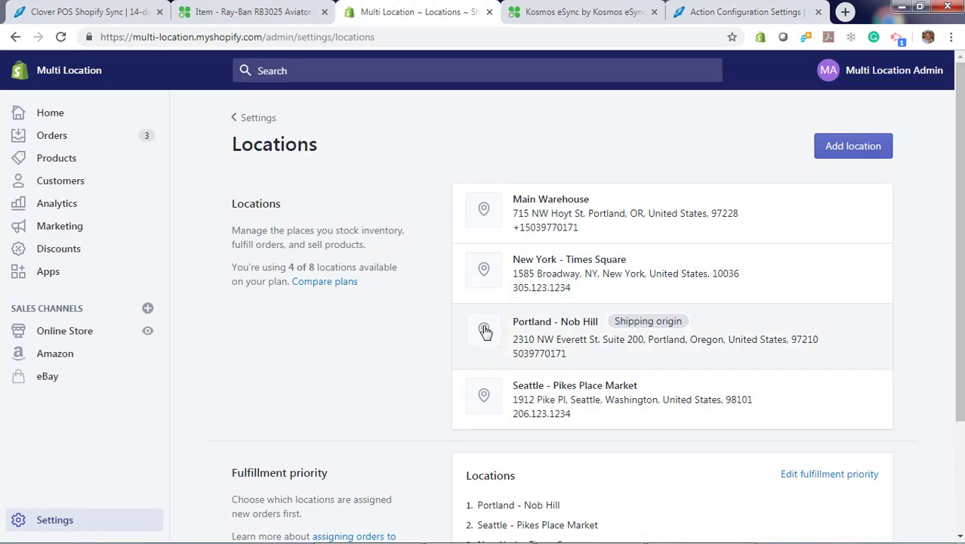
Copy the Portland - Nob Hill location's ID from its Shopify page address
left_click(539, 325)
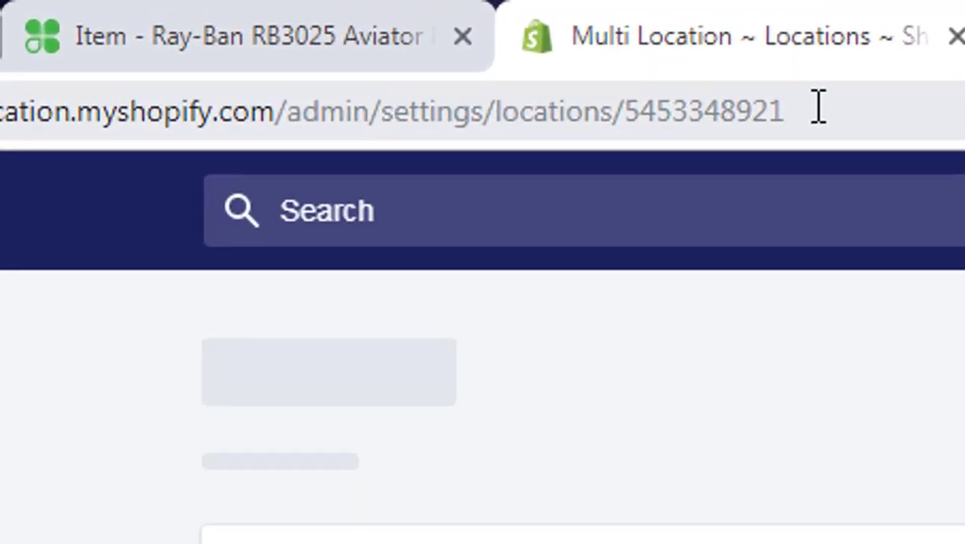
left_click_drag(442, 35, 394, 33)
left_click_drag(675, 102, 631, 112)
right_click(630, 108)
left_click(744, 273)
left_click(872, 7)
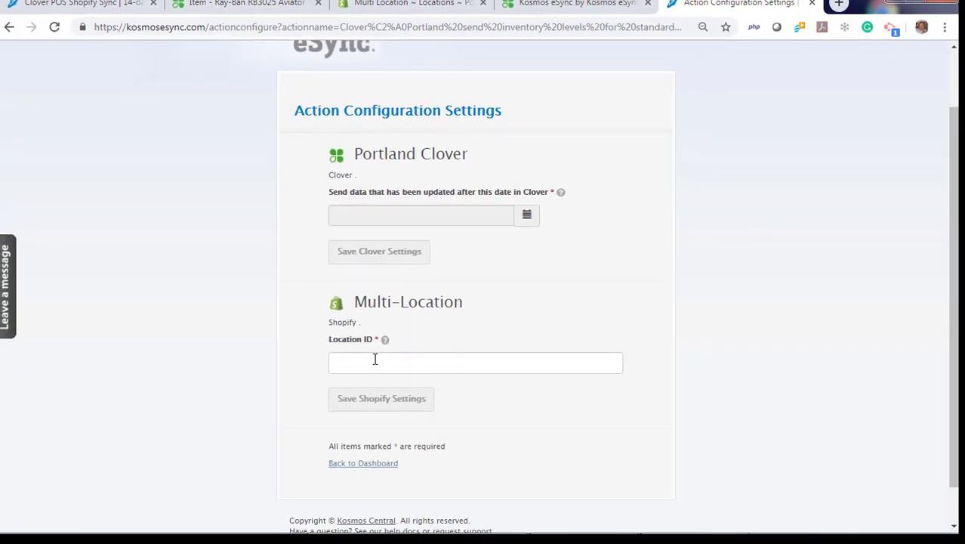
left_click(374, 360)
key("ctrl+v")
left_click(381, 397)
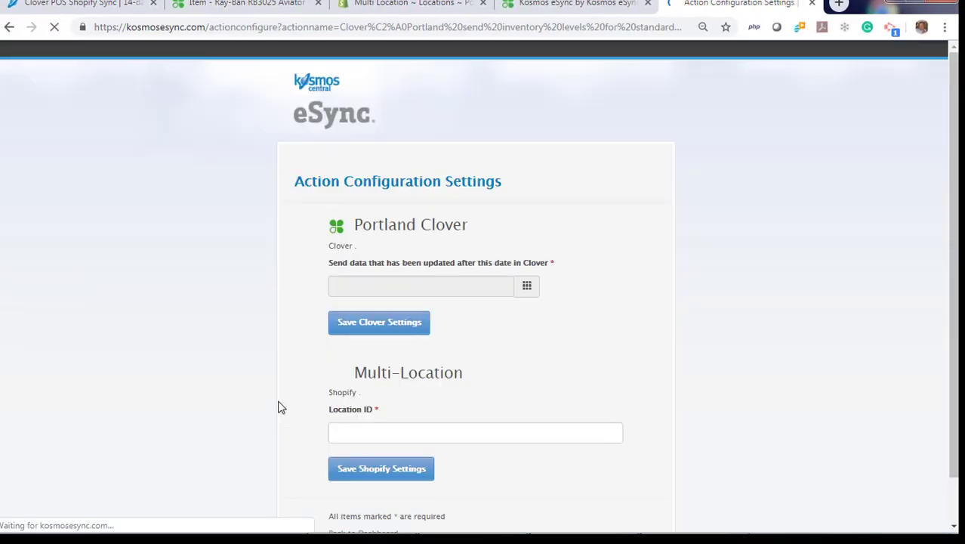
Reopen the Portland inventory action and check its saved start date and Location ID
scroll(291, 405, "down", 2)
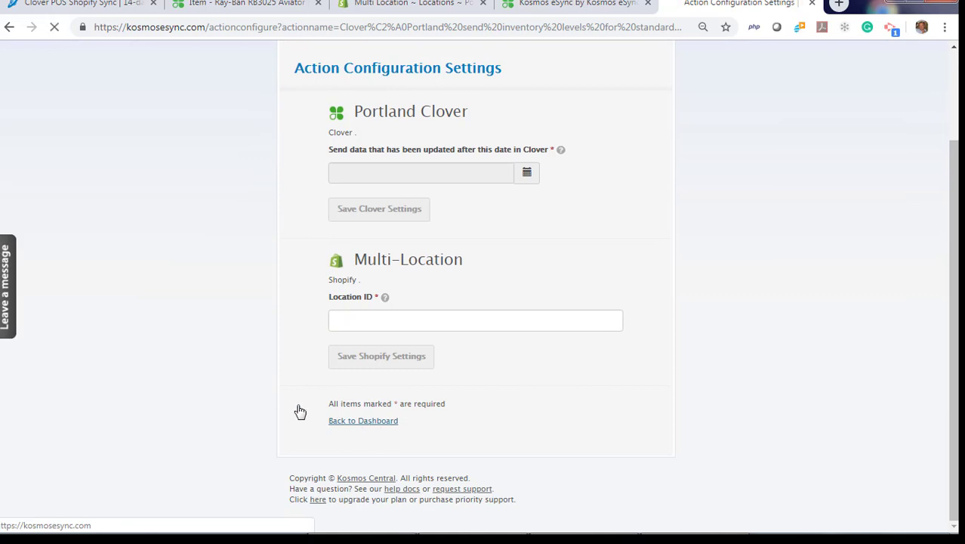
left_click(373, 427)
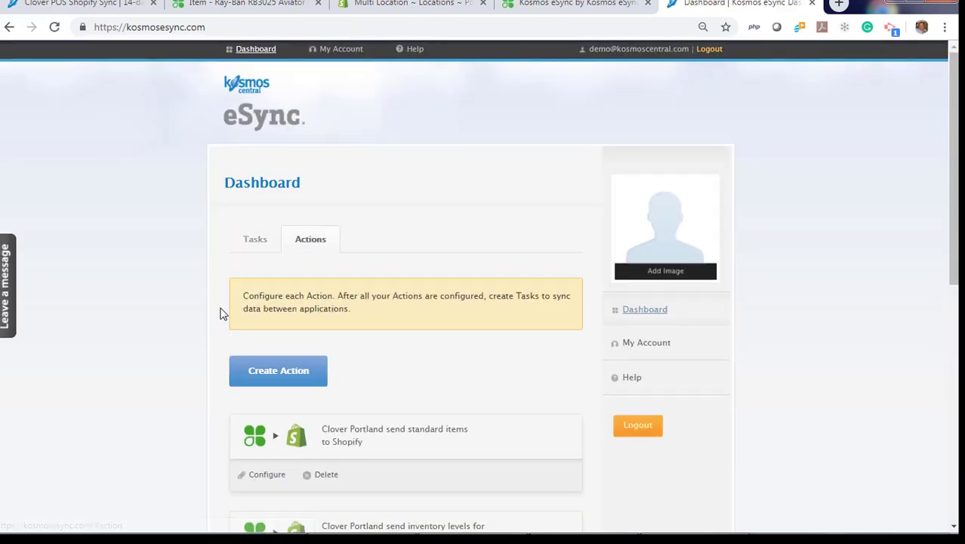
scroll(242, 333, "down", 4)
left_click(260, 290)
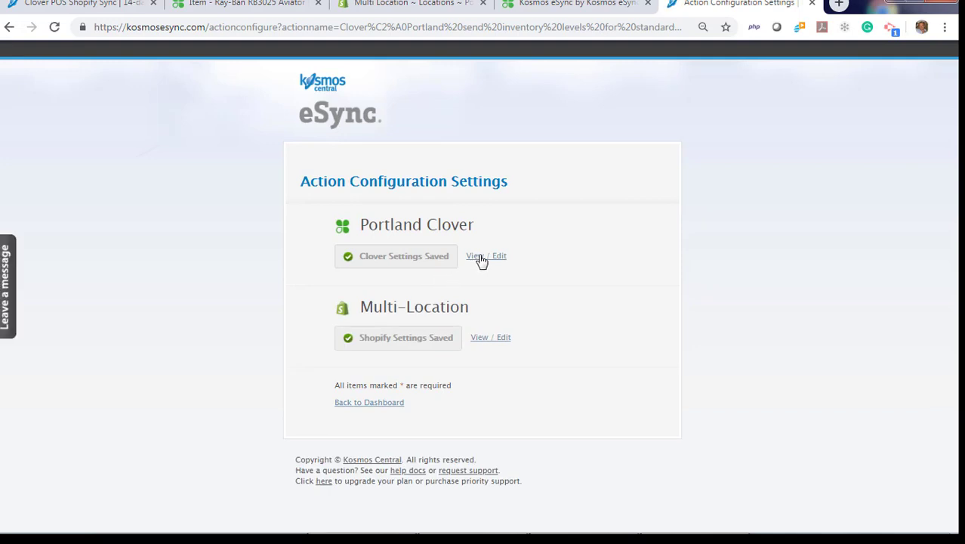
left_click(480, 258)
left_click(486, 406)
Set the Seattle action's Clover start date to May 22, 2019 15:30 and save it
scroll(286, 437, "down", 2)
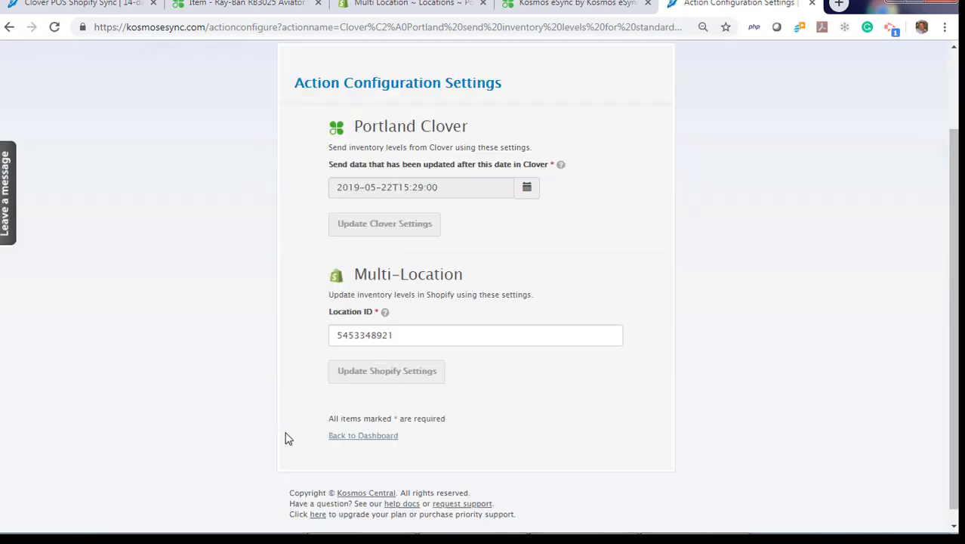
left_click(363, 420)
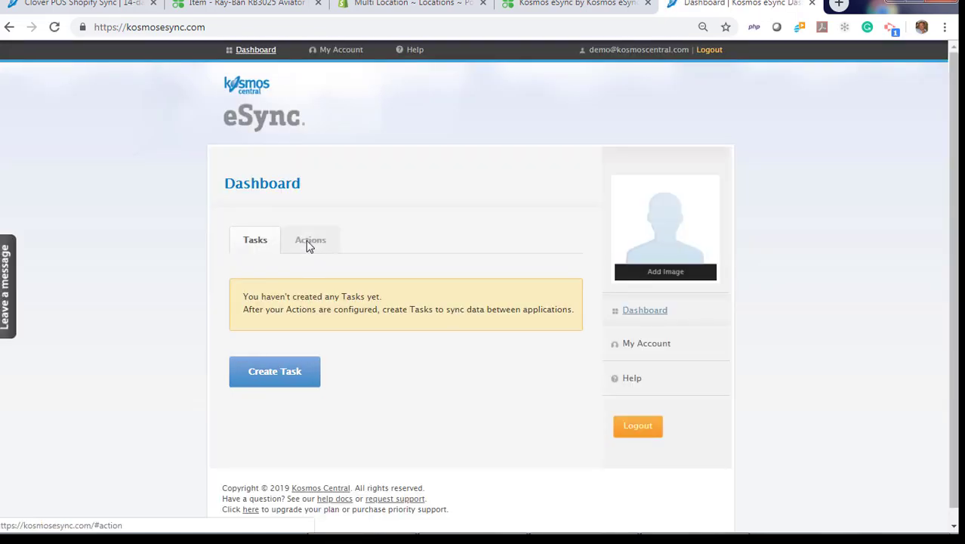
left_click(305, 243)
scroll(185, 325, "down", 4)
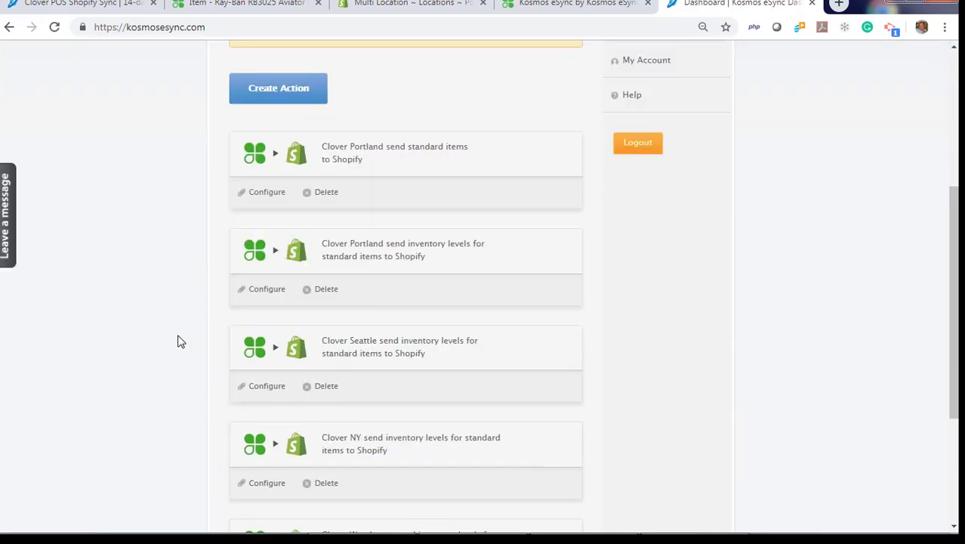
left_click(271, 389)
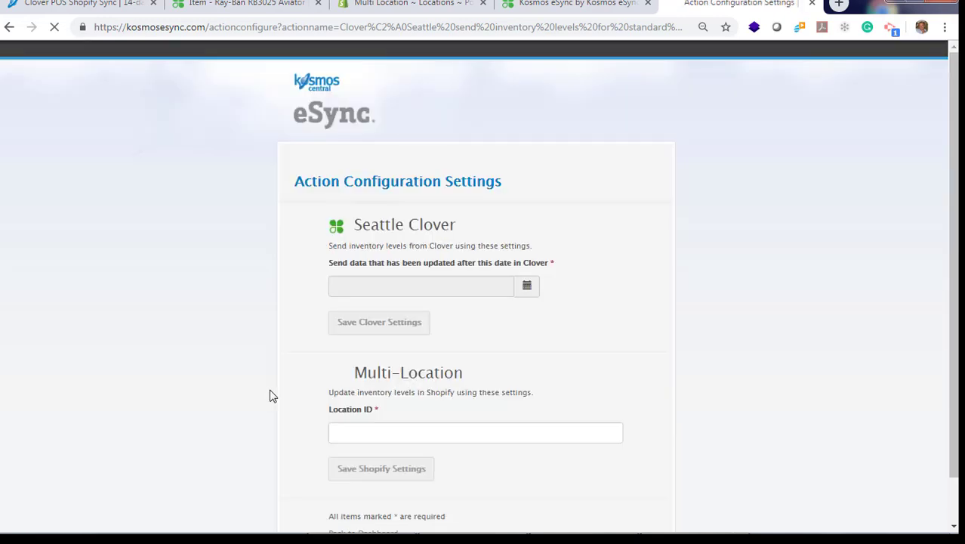
left_click(526, 286)
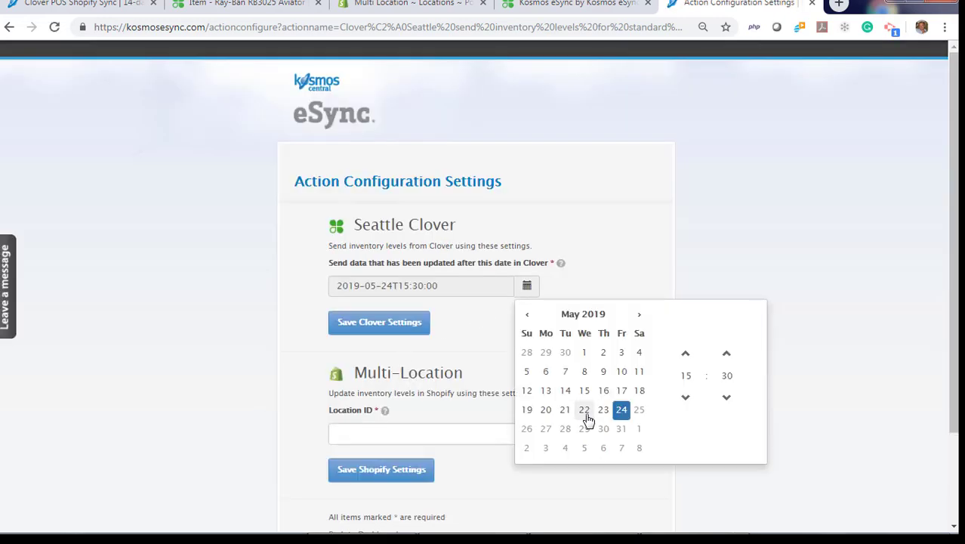
left_click(379, 321)
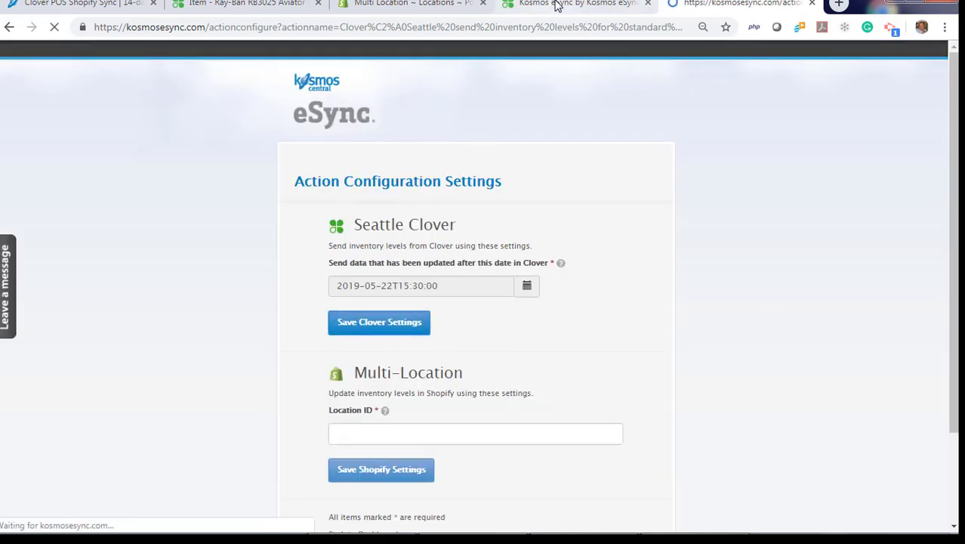
left_click(411, 4)
Copy the Seattle - Pikes Place Market location's ID from its Shopify page address
left_click(253, 109)
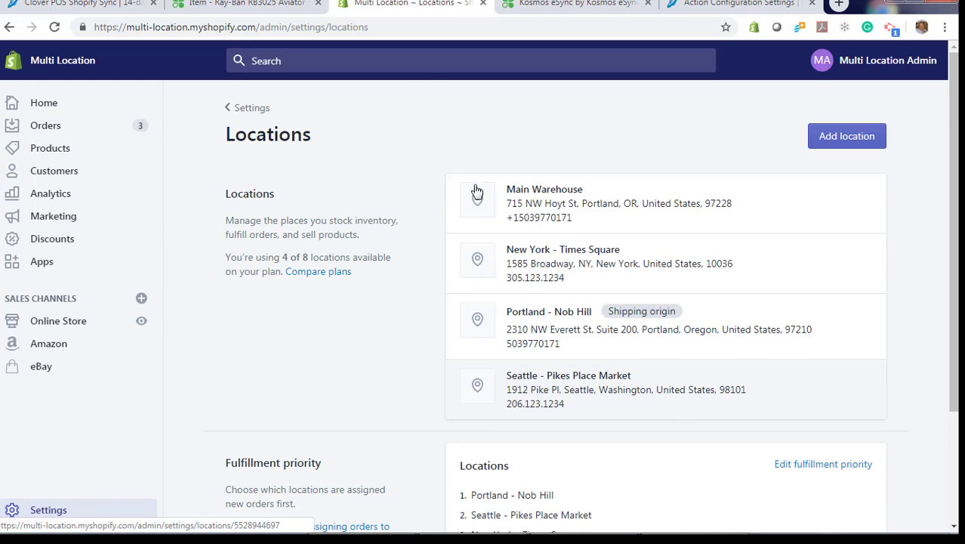
left_click(527, 383)
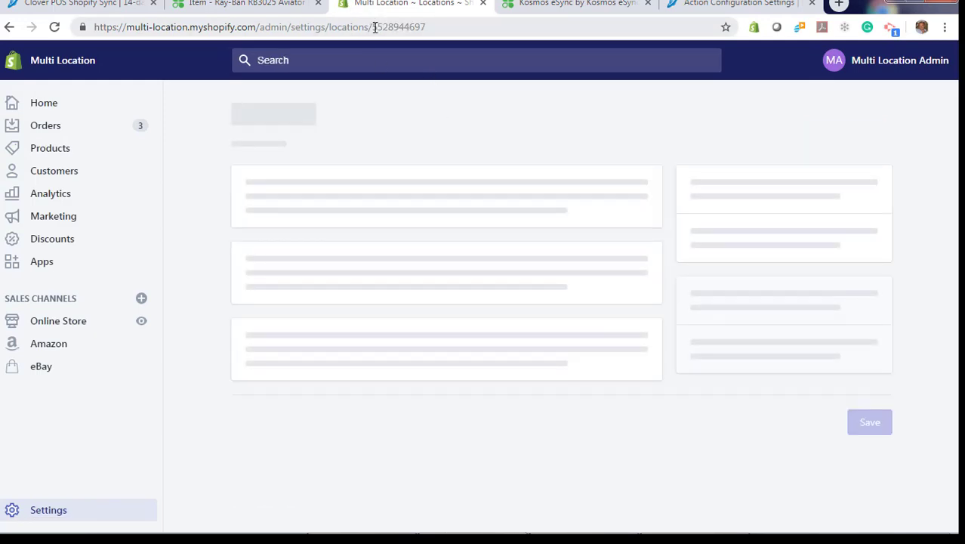
double_click(376, 27)
right_click(386, 28)
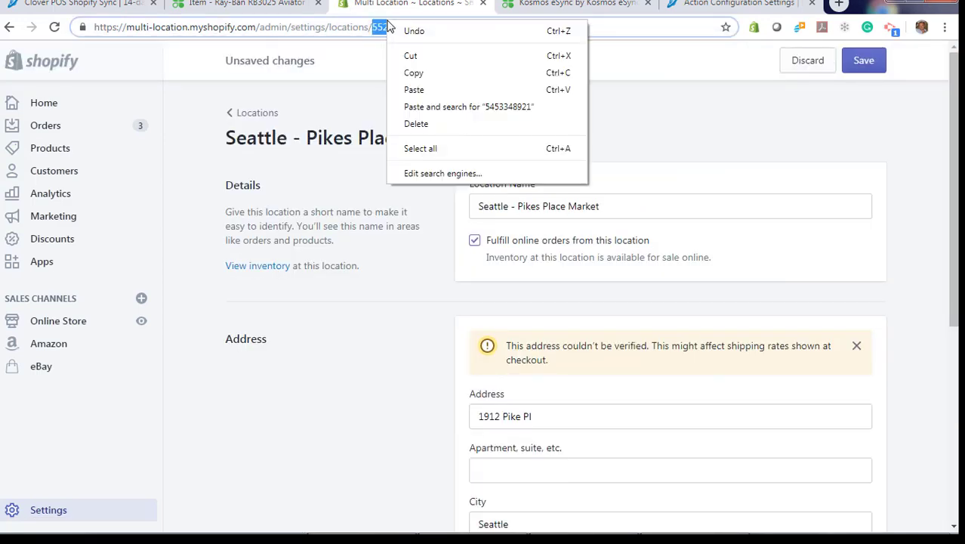
left_click(414, 74)
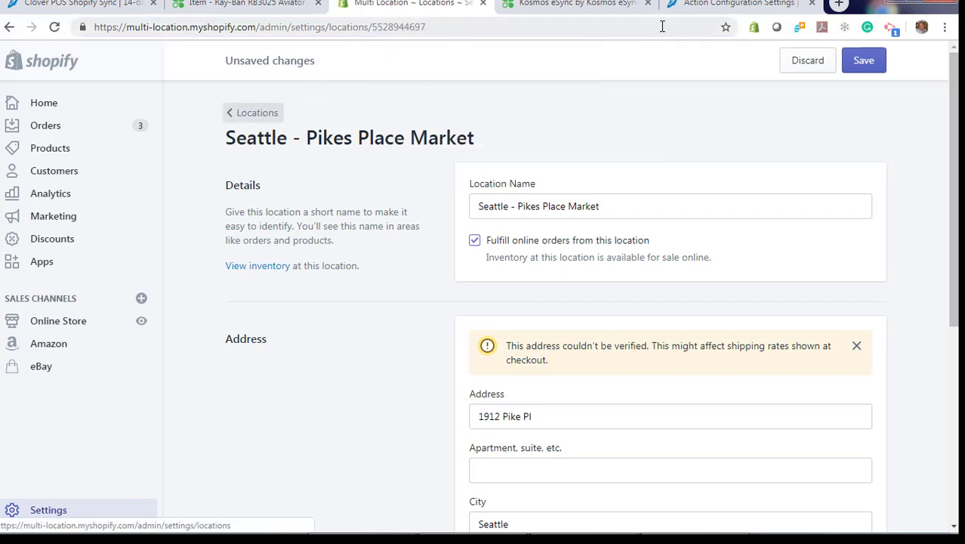
left_click(725, 5)
left_click(359, 428)
key("ctrl+v")
left_click(366, 469)
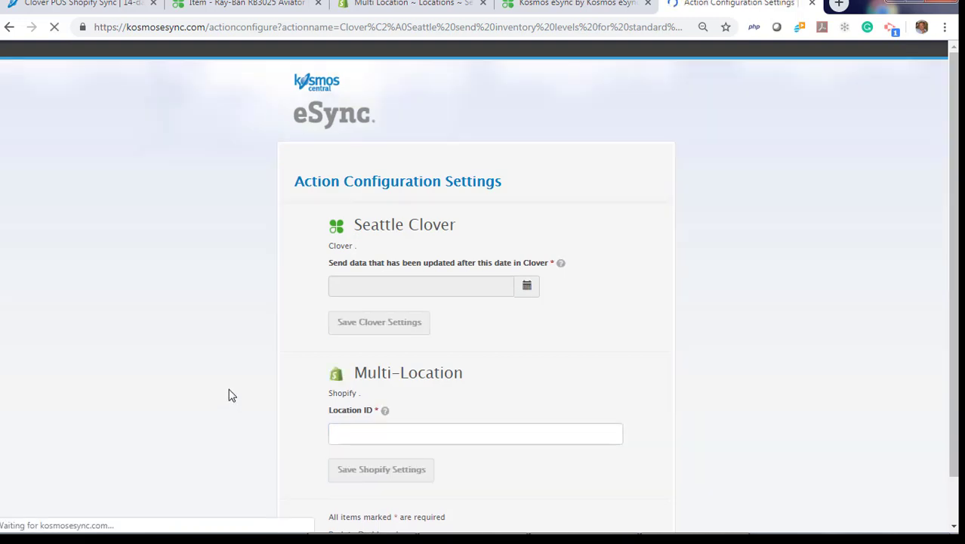
Set the NY action's Clover start date to May 22 and save it
scroll(344, 459, "down", 1)
left_click(363, 484)
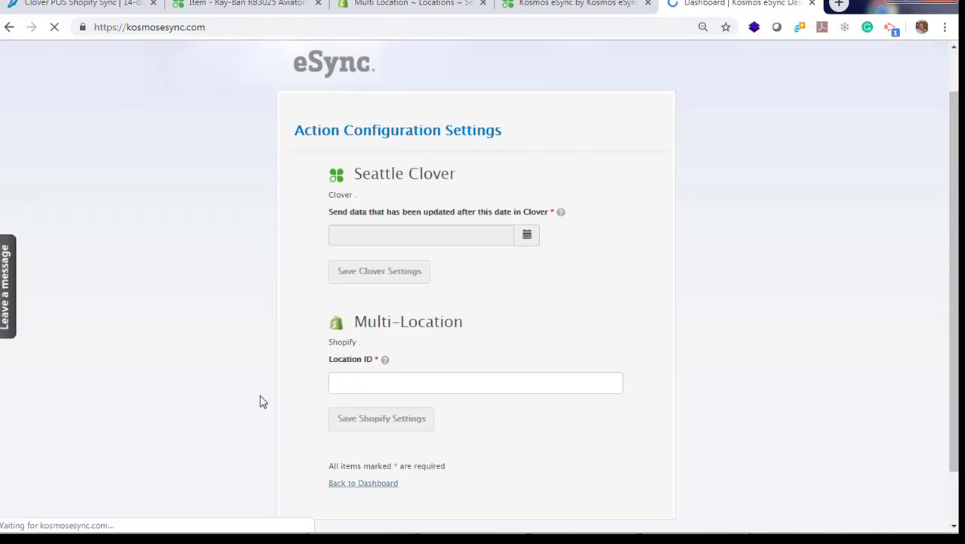
left_click(313, 248)
scroll(175, 328, "down", 5)
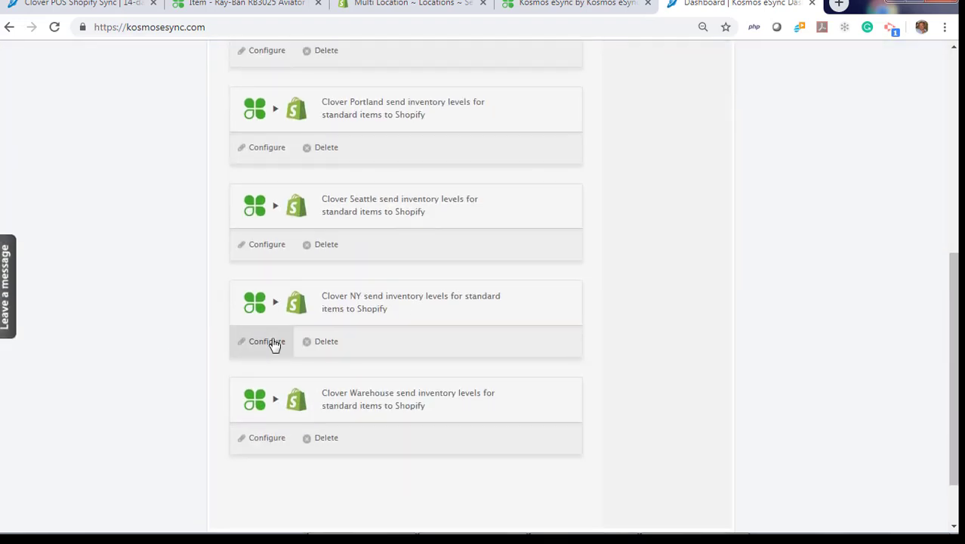
left_click(273, 342)
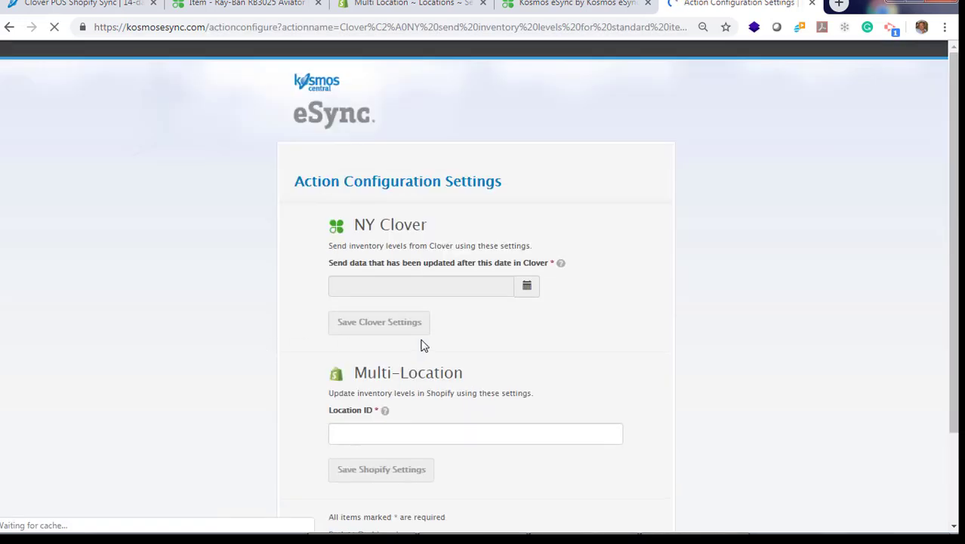
left_click(527, 286)
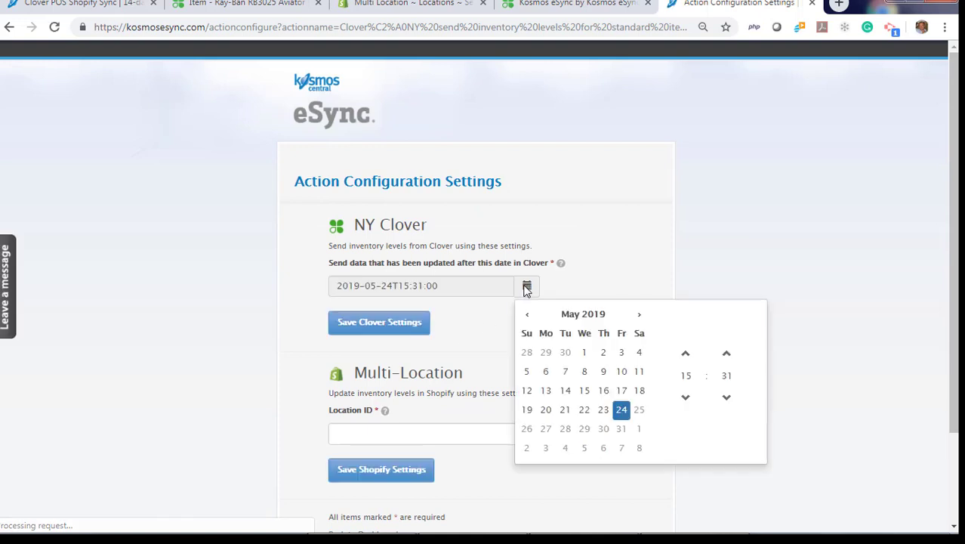
left_click(584, 410)
left_click(385, 324)
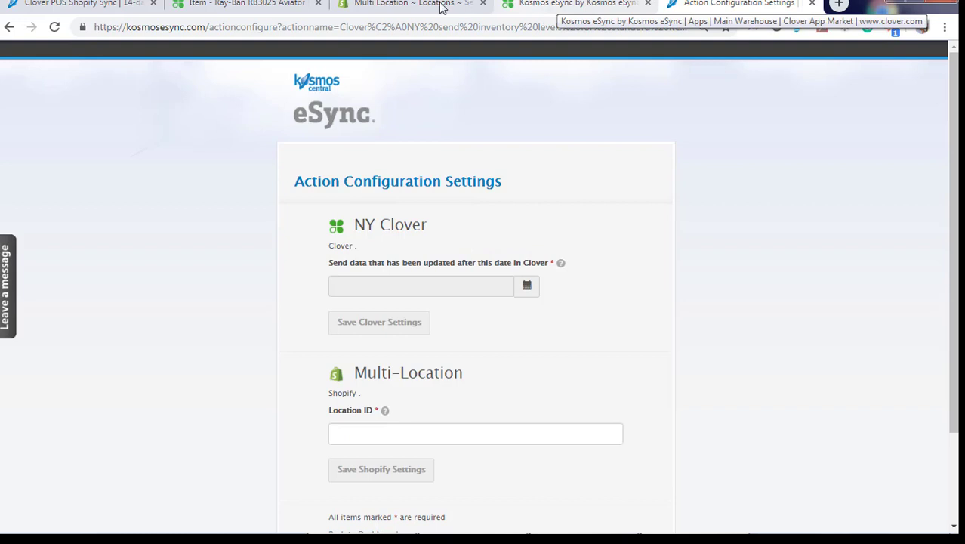
key("ctrl+3")
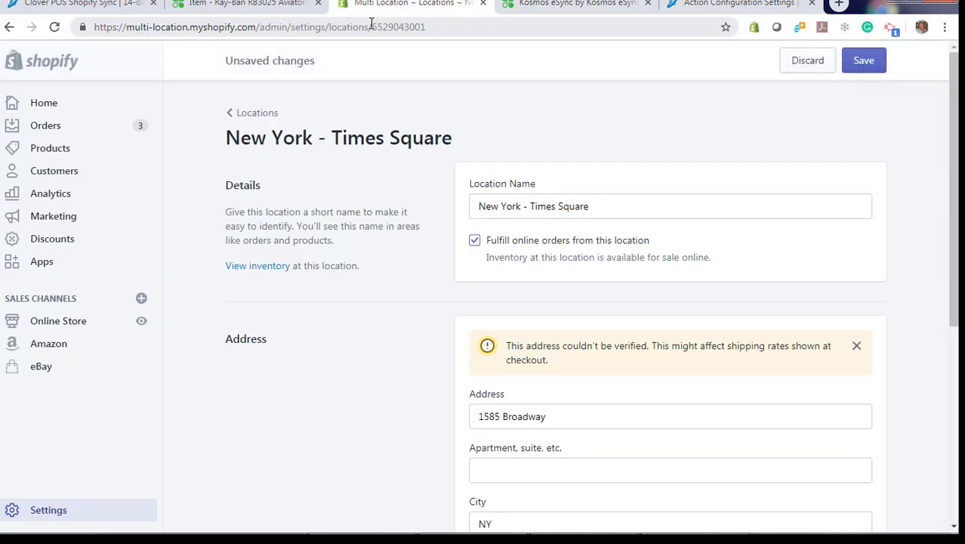
left_click_drag(369, 27, 452, 24)
right_click(425, 36)
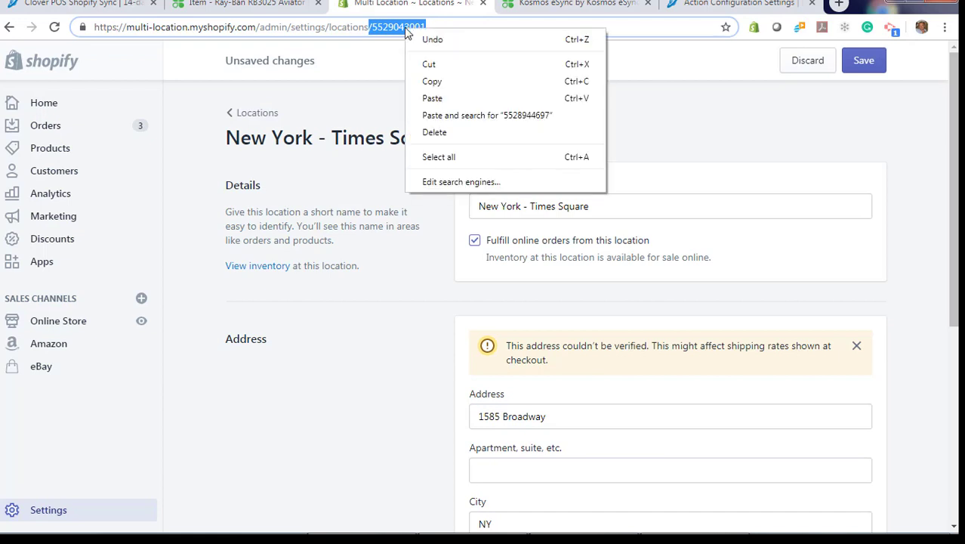
left_click(442, 82)
left_click(687, 12)
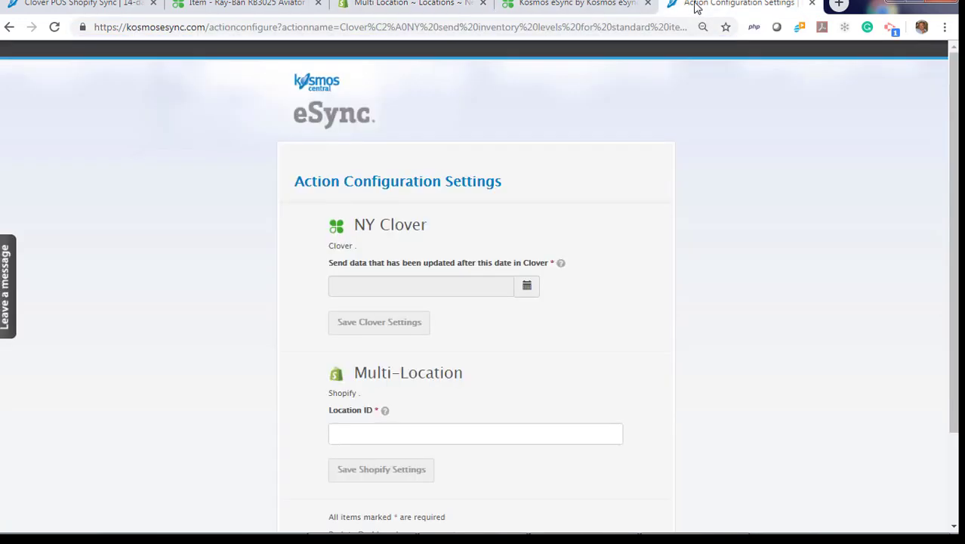
left_click(404, 431)
key("ctrl+v")
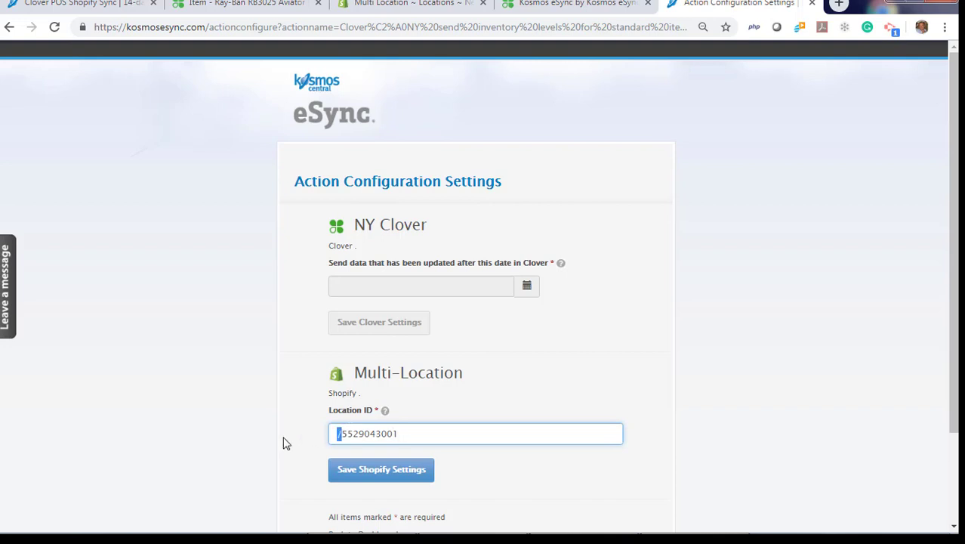
left_click(375, 474)
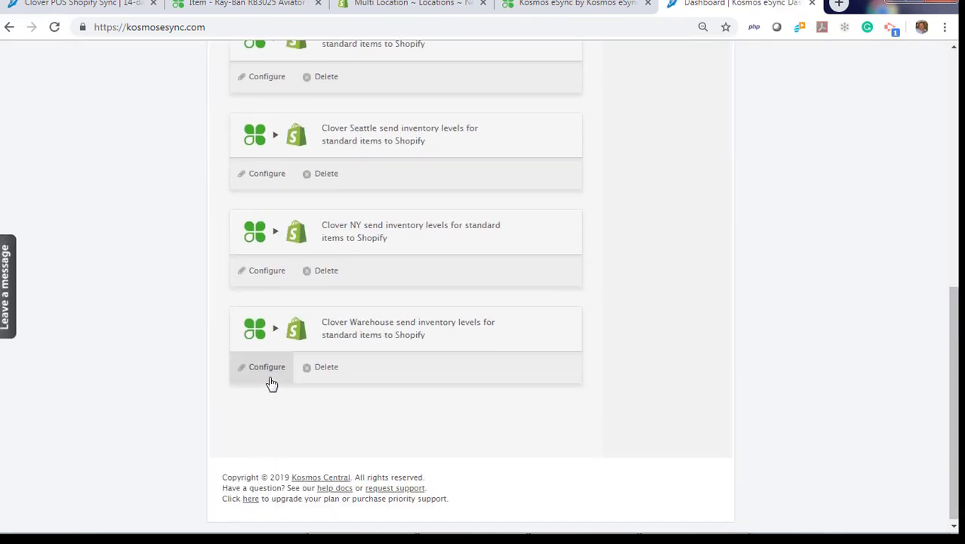
Set the Warehouse action's Clover start date to May 22, 2019 15:31 and save it
left_click(259, 372)
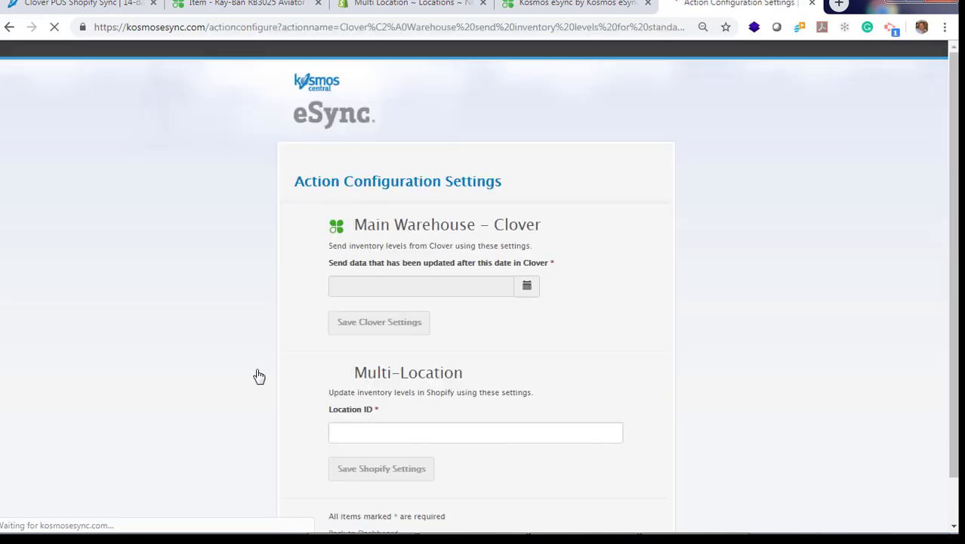
left_click(527, 285)
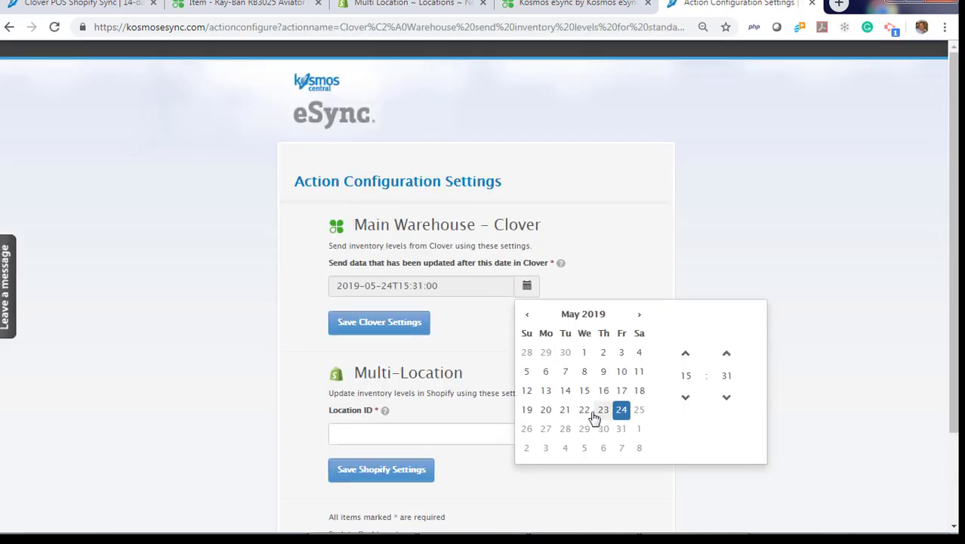
left_click(583, 411)
left_click(381, 323)
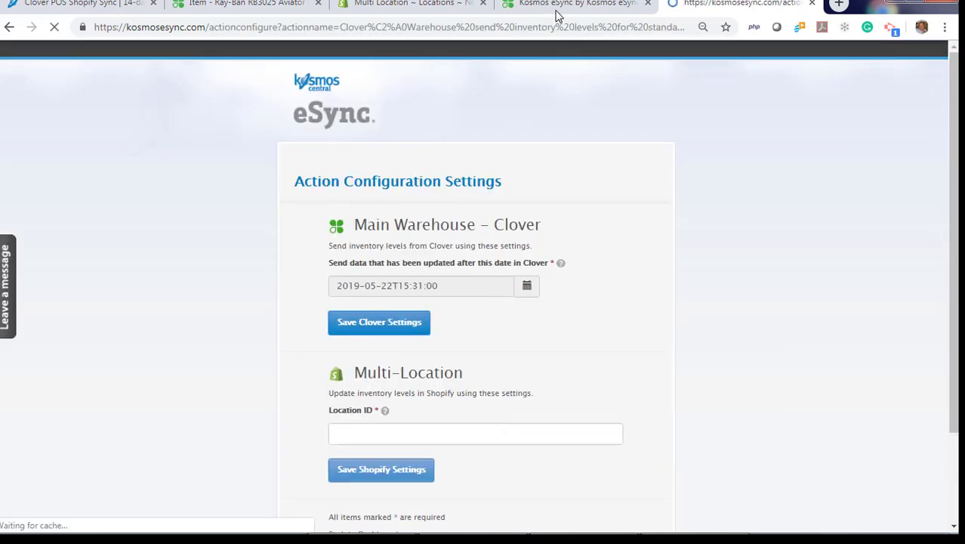
left_click(424, 5)
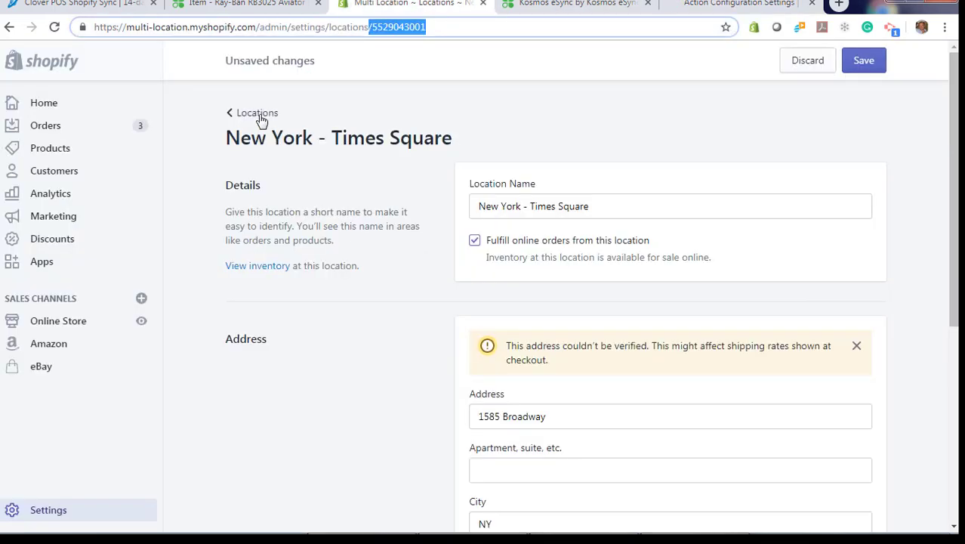
left_click(352, 325)
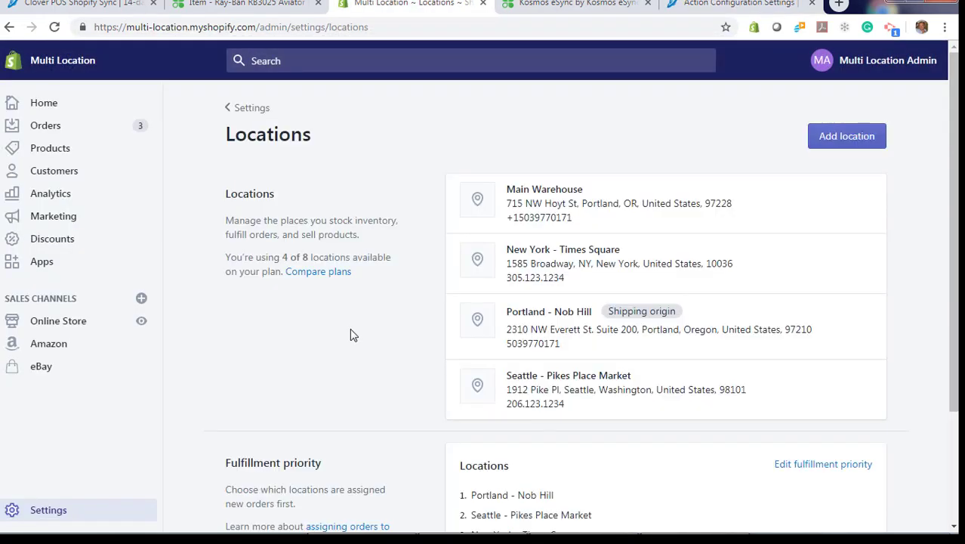
left_click(529, 196)
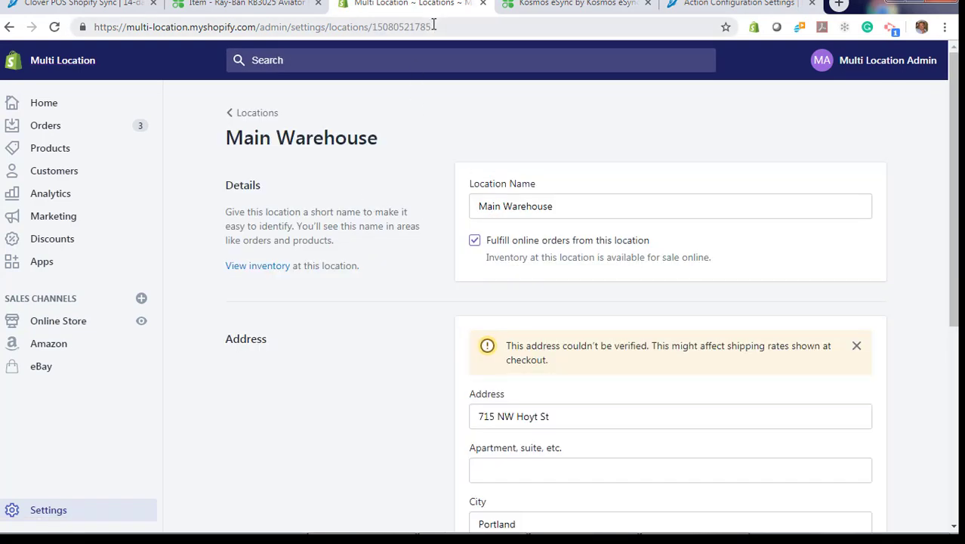
left_click_drag(431, 26, 408, 26)
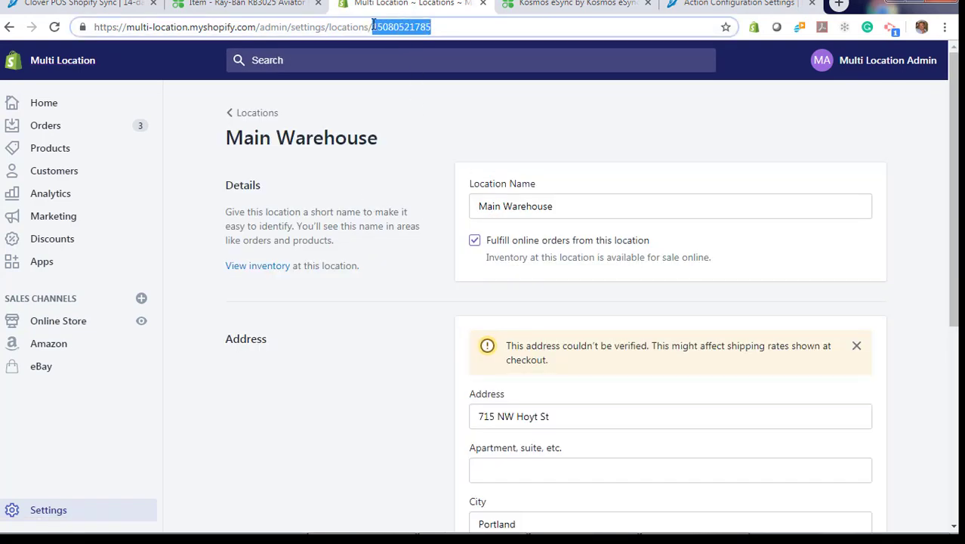
left_click(693, 6)
left_click(391, 429)
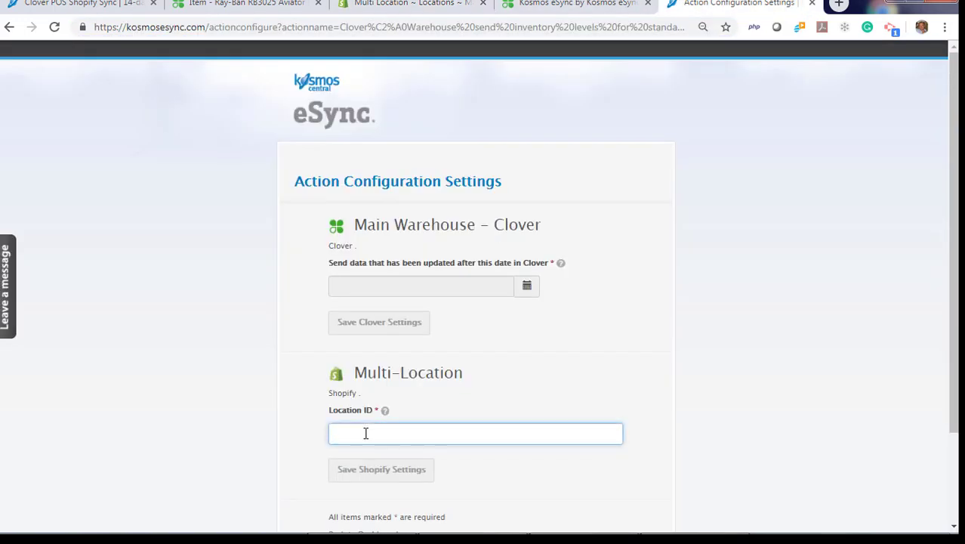
key("ctrl+v")
scroll(275, 450, "down", 2)
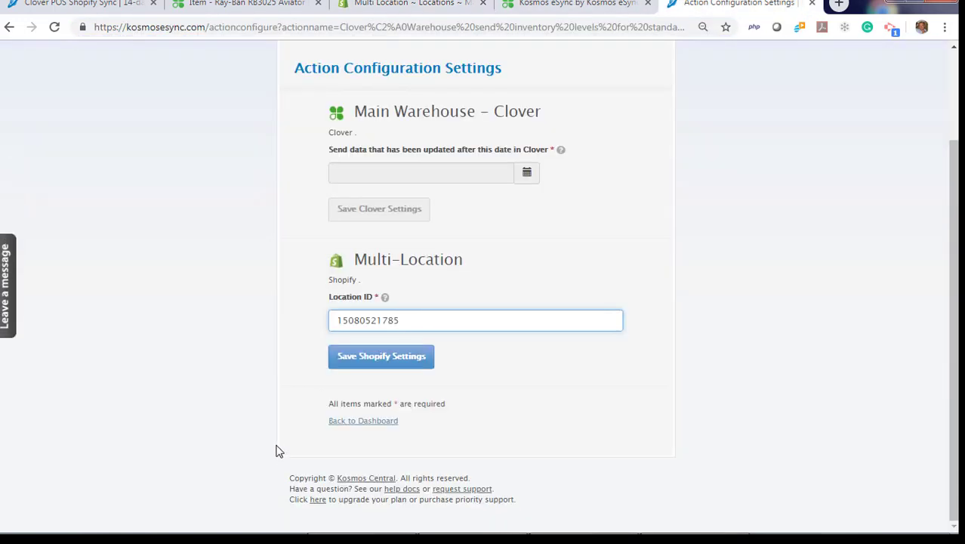
left_click(357, 423)
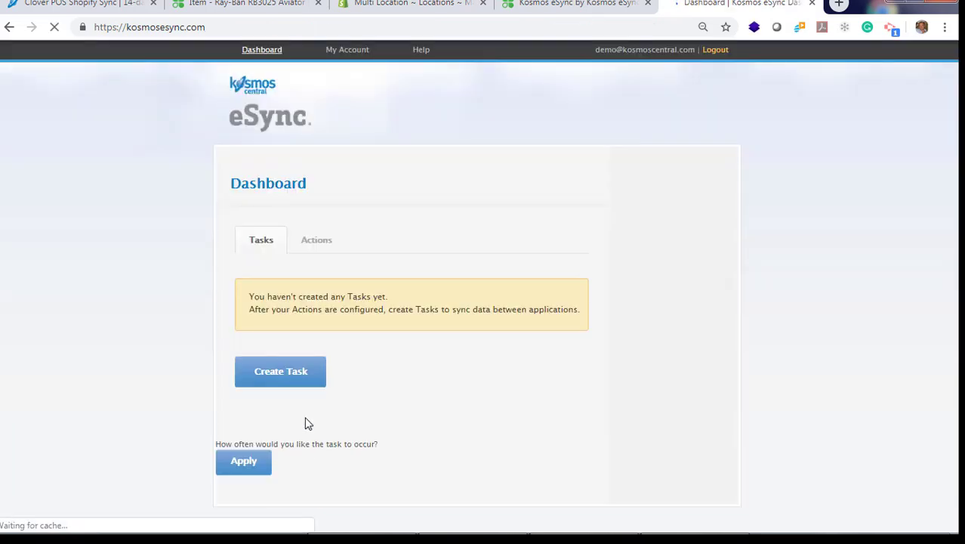
left_click(318, 241)
scroll(194, 315, "down", 5)
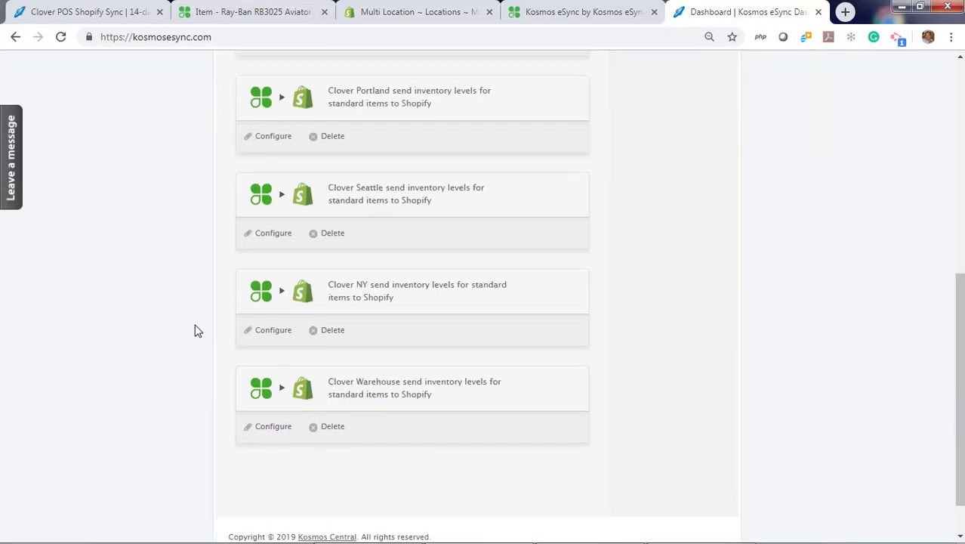
scroll(194, 330, "down", 1)
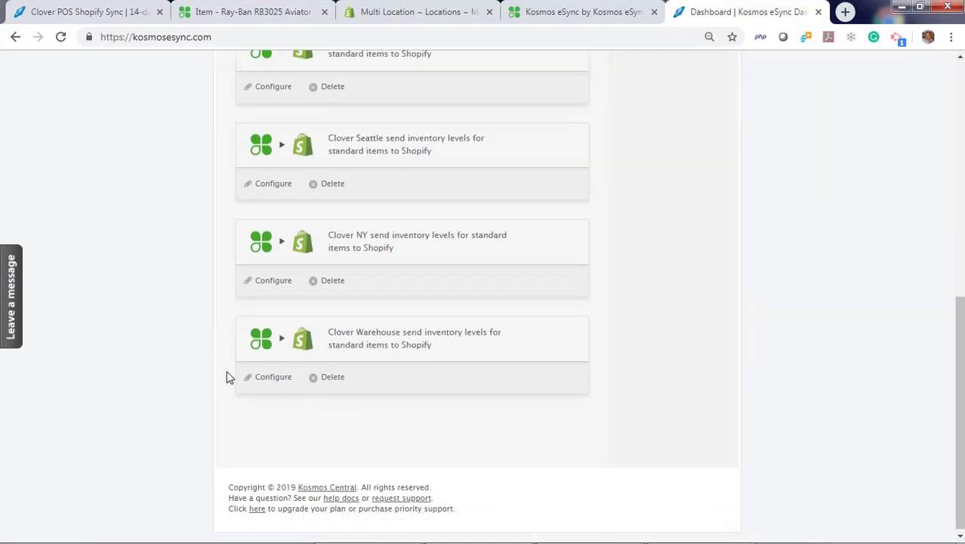
left_click(271, 379)
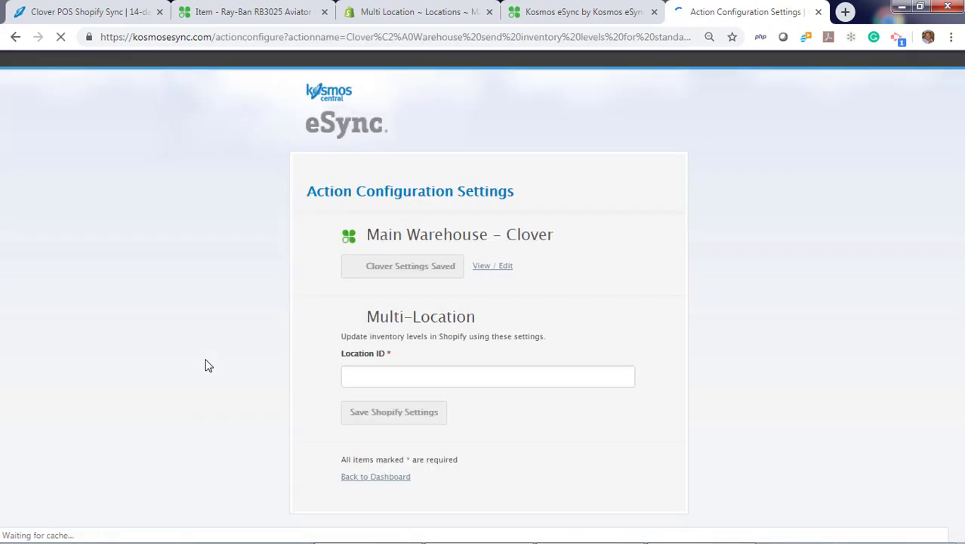
left_click(366, 377)
key("ctrl+v")
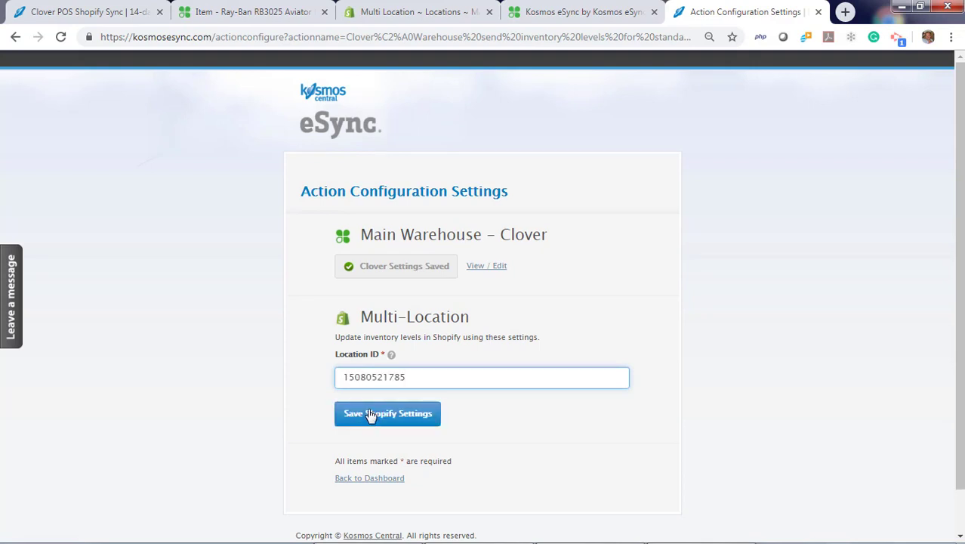
left_click(373, 414)
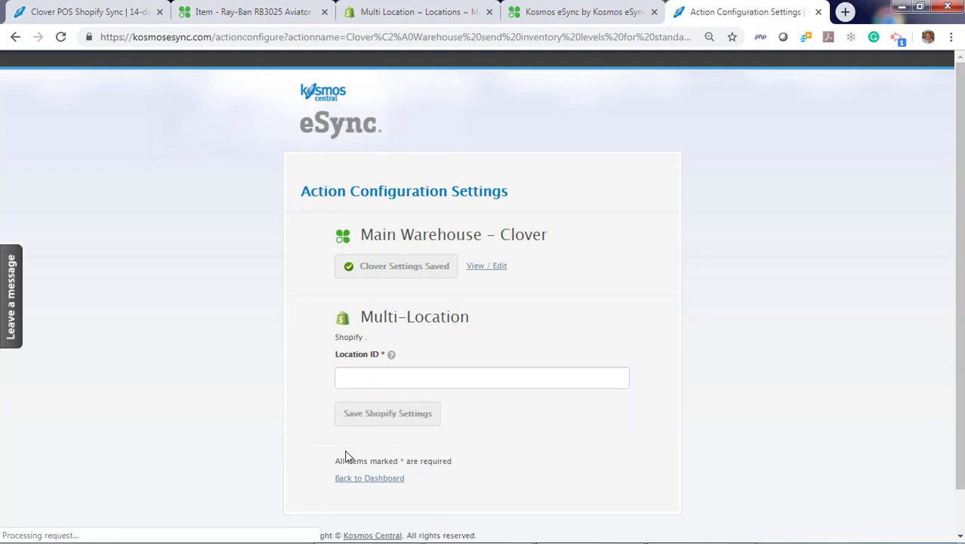
Reopen the Warehouse action to confirm both settings saved, then return to the dashboard
left_click(370, 478)
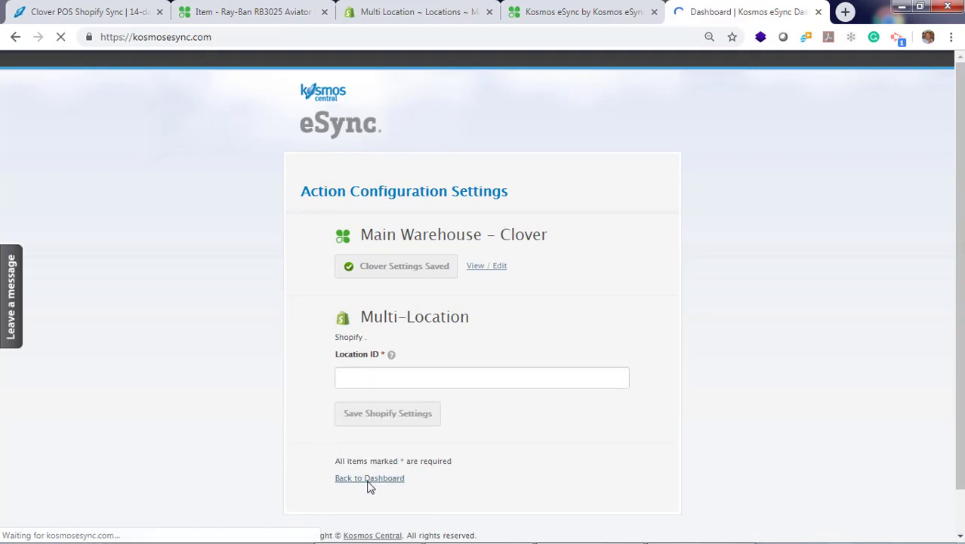
left_click(320, 261)
scroll(215, 422, "down", 5)
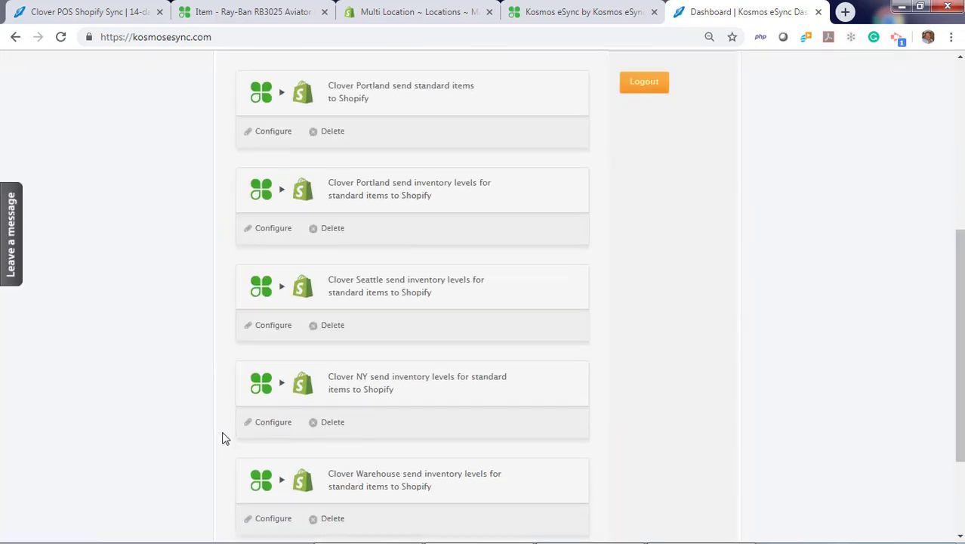
scroll(226, 436, "down", 3)
left_click(271, 374)
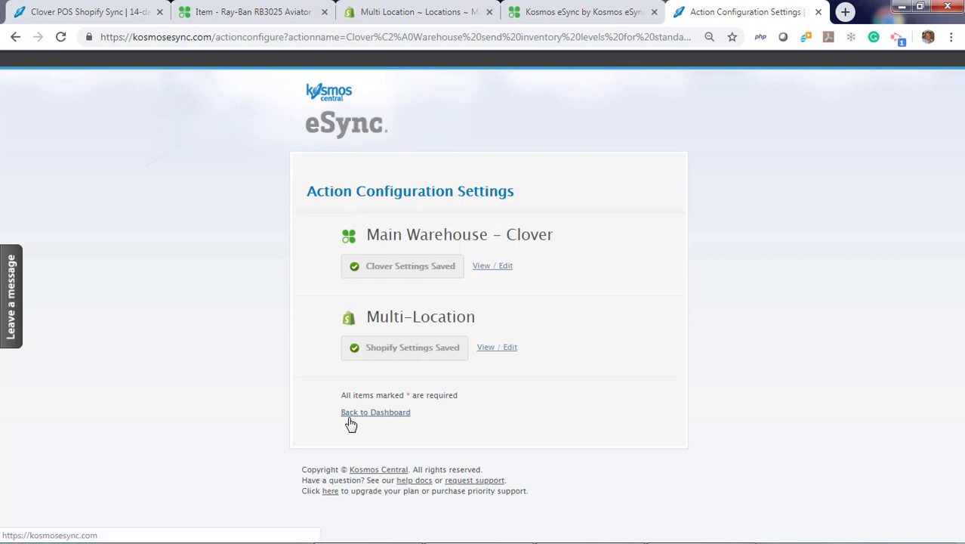
left_click(336, 422)
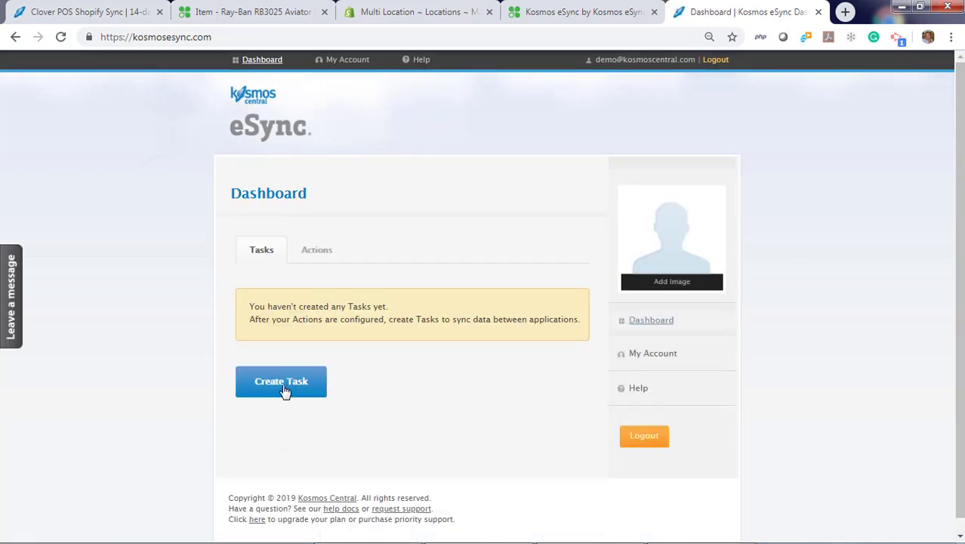
Save the Clover Portland Create Products task with the Portland standard items action
left_click(283, 385)
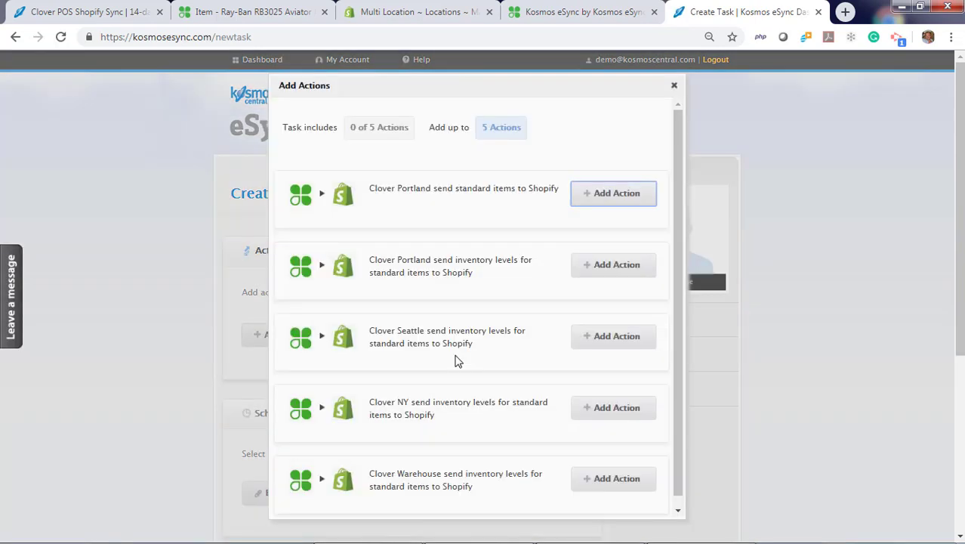
left_click(639, 186)
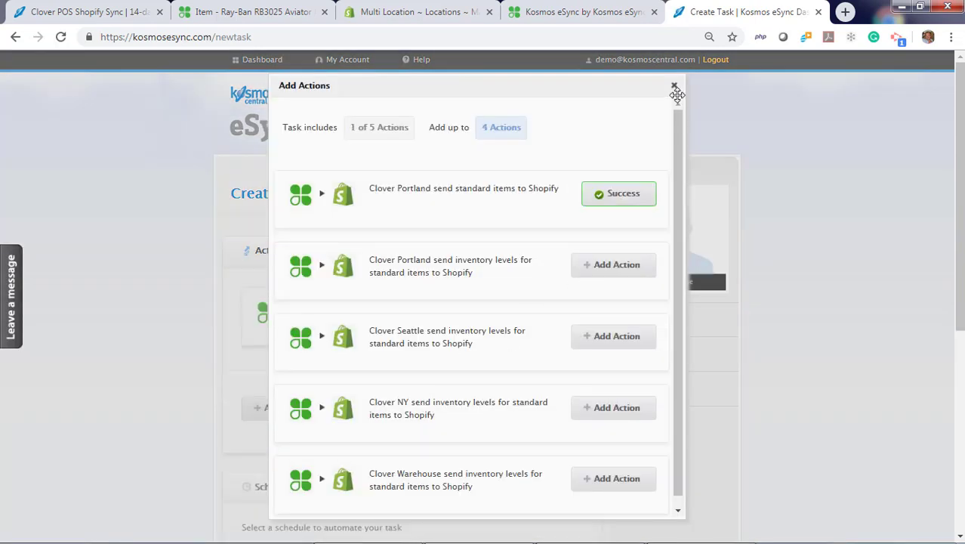
left_click(674, 87)
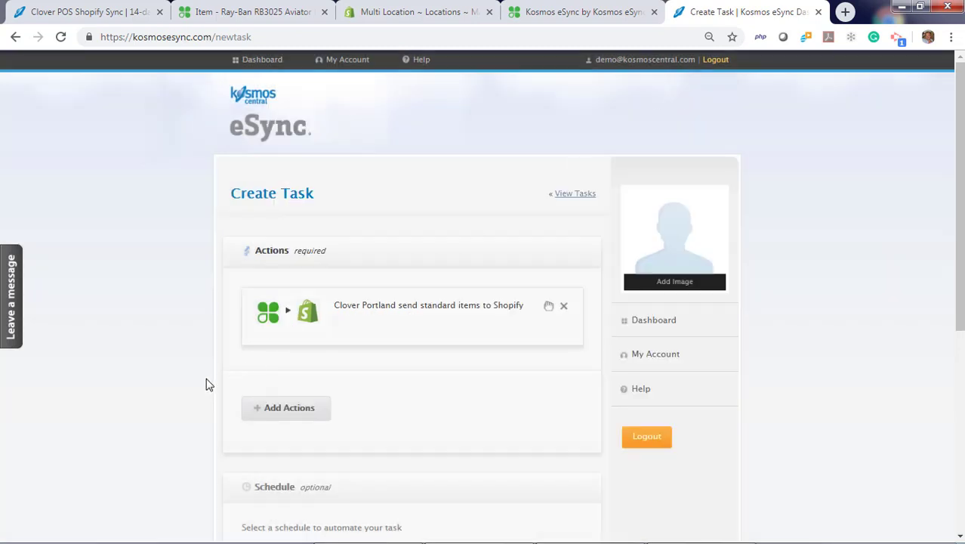
scroll(206, 385, "down", 2)
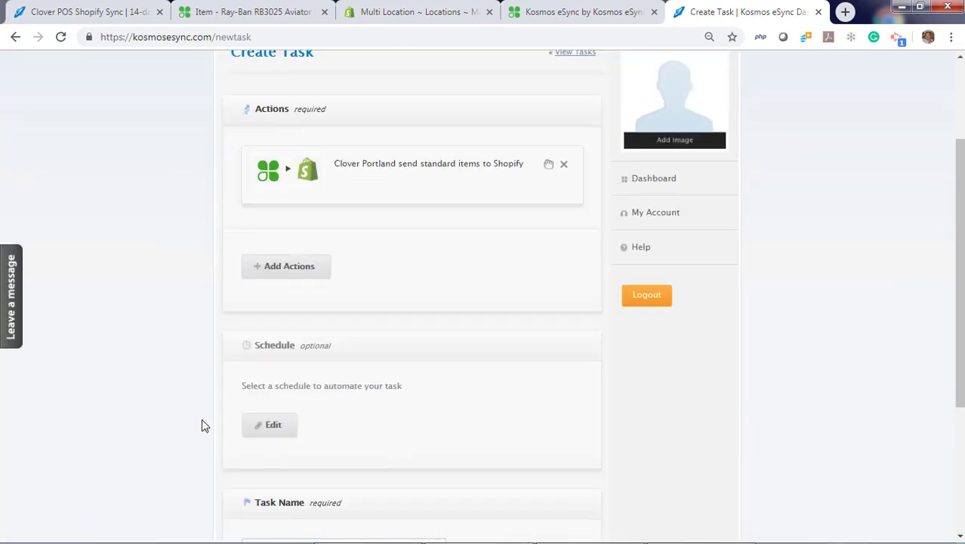
scroll(202, 426, "down", 2)
left_click(274, 401)
type("Port")
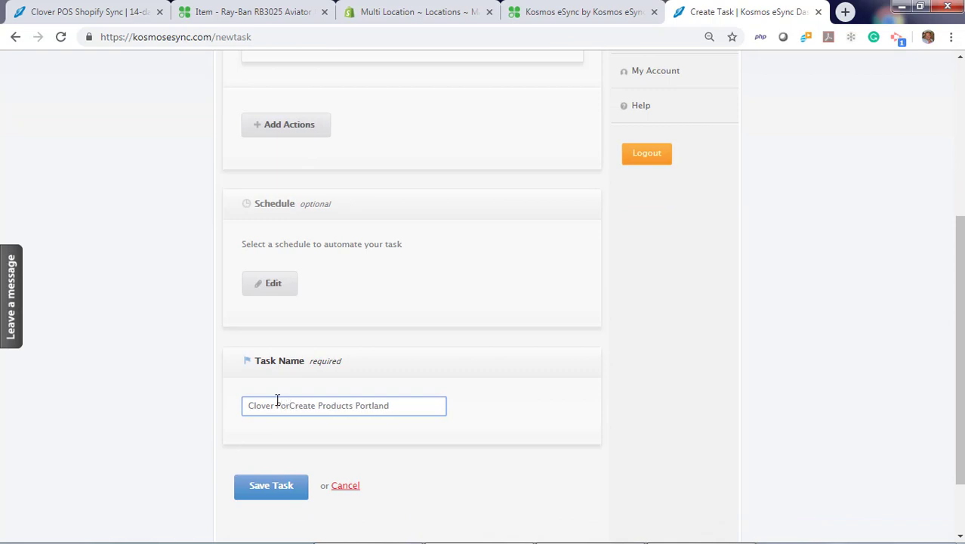
type("land")
key("End")
key("BackSpace")
key("BackSpace")
key("BackSpace")
key("BackSpace")
key("BackSpace")
key("BackSpace")
key("BackSpace")
key("BackSpace")
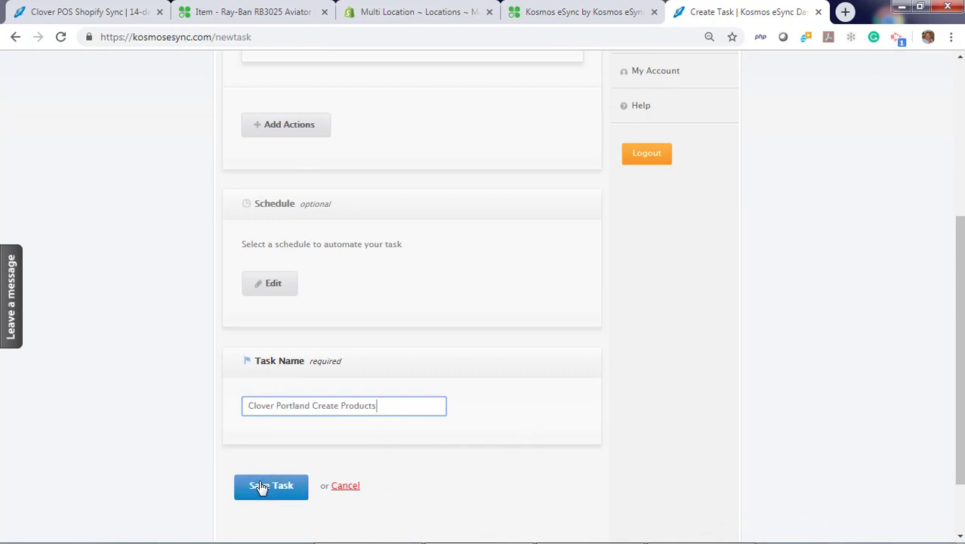
left_click(260, 487)
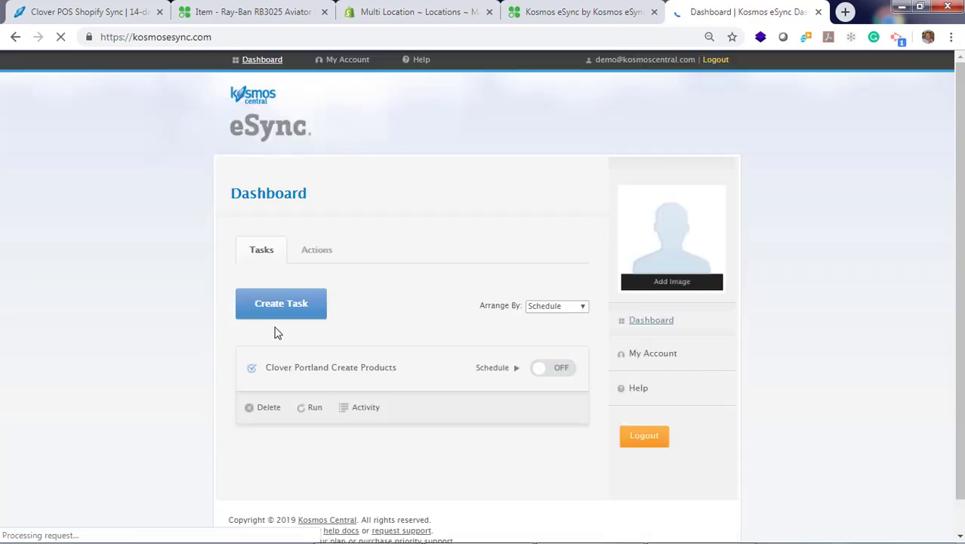
Create and save a second task using the Portland inventory-levels action, with its name pasted in
left_click(296, 311)
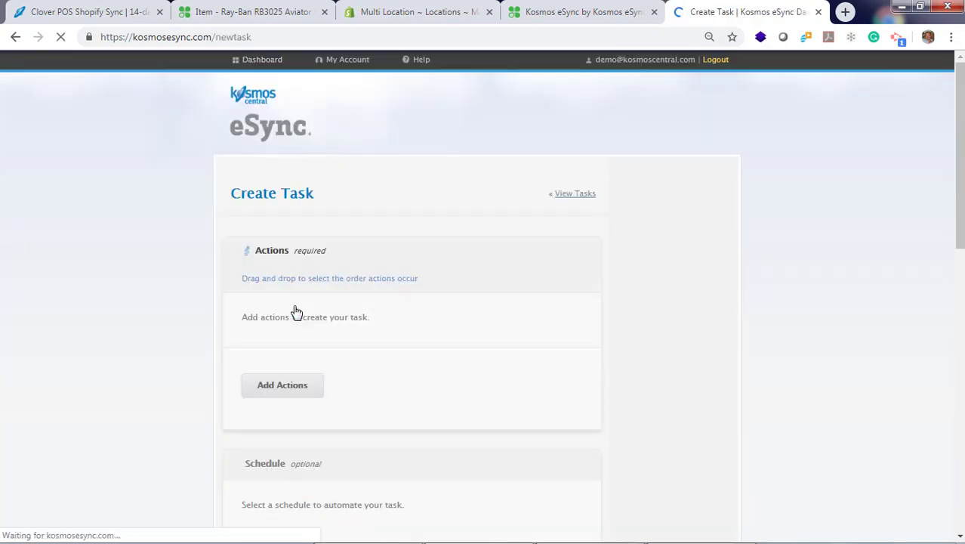
left_click(296, 335)
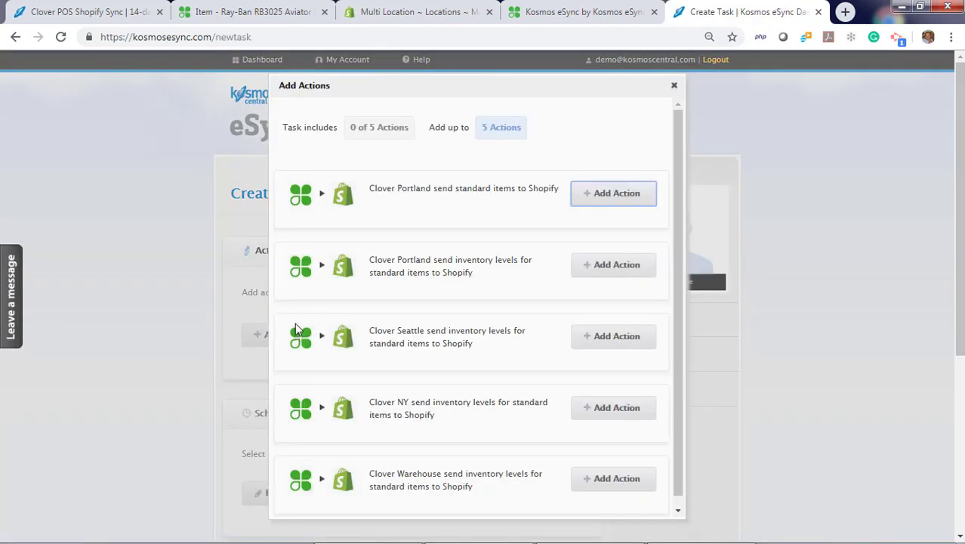
left_click(604, 269)
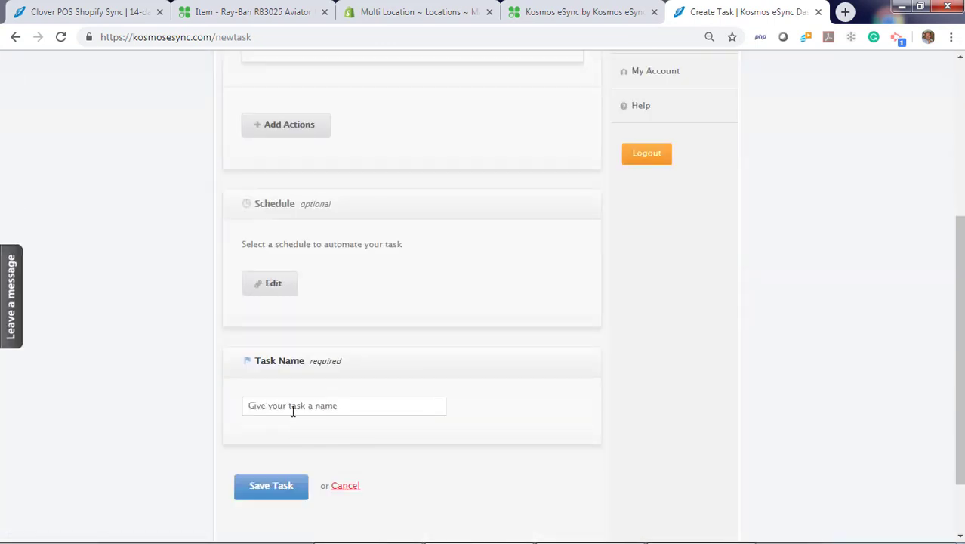
left_click(293, 409)
type("Clover Portland send inventory levels for standard items to Shopify")
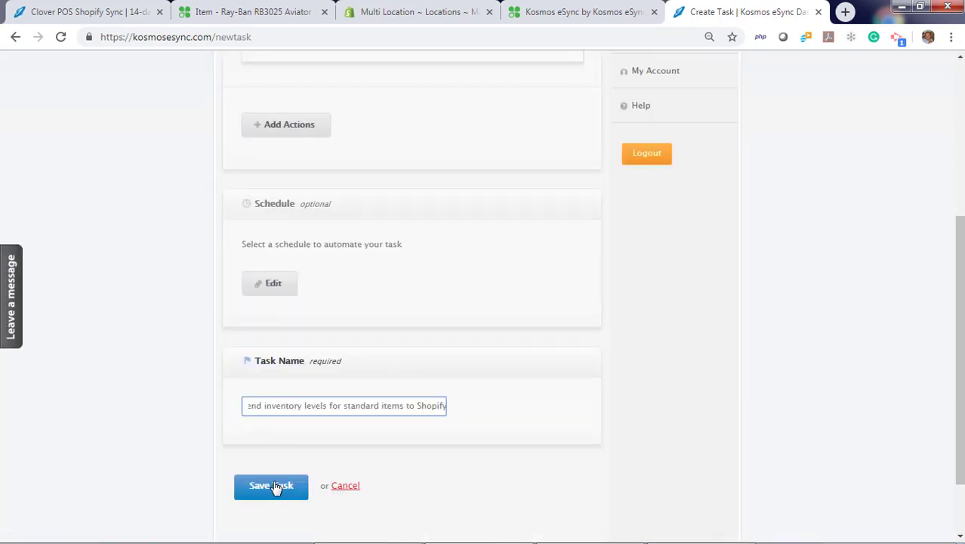
left_click(271, 489)
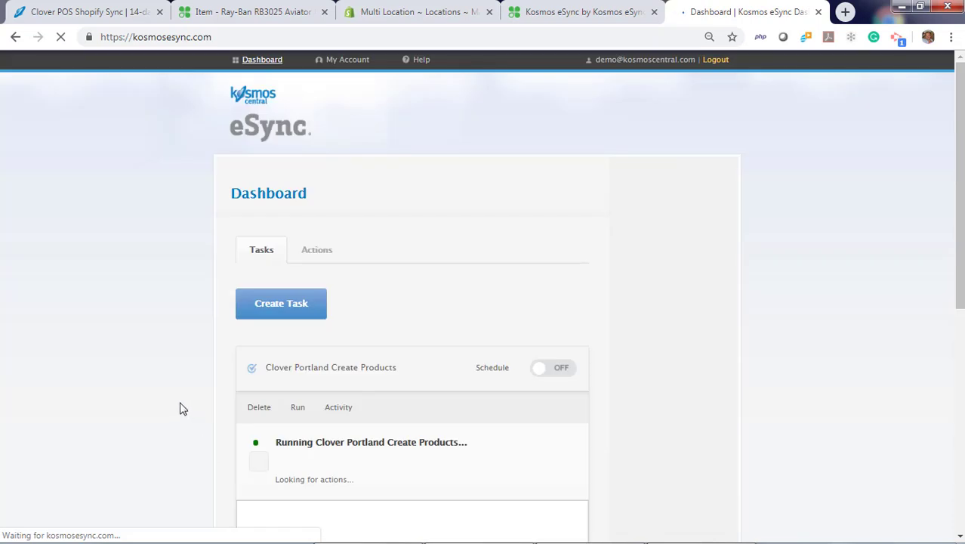
scroll(178, 404, "down", 3)
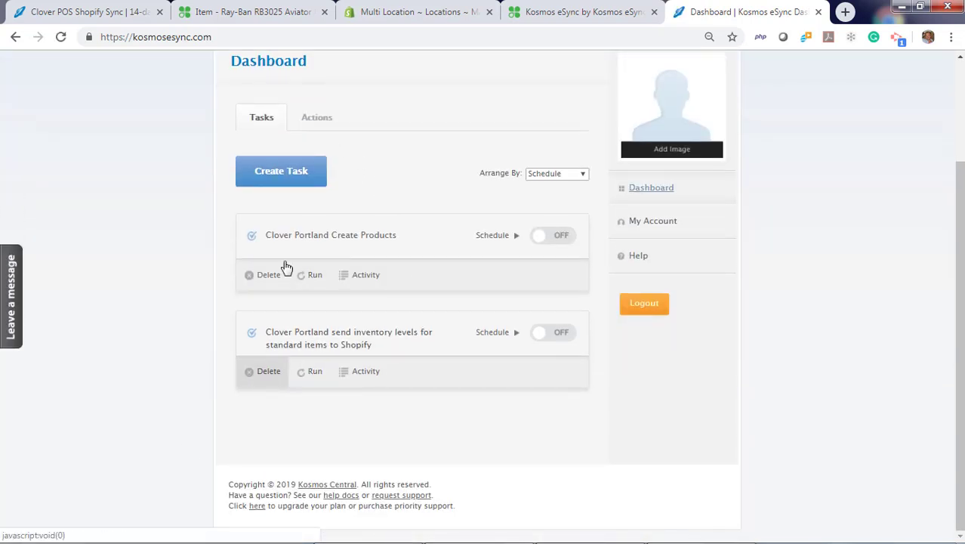
Check the Shopify store's product list before running the sync
left_click(420, 13)
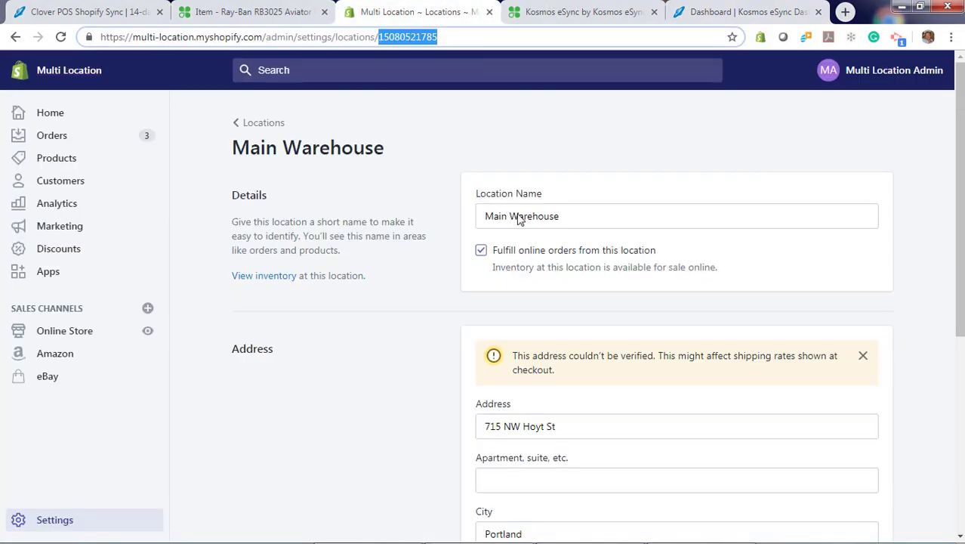
left_click(64, 159)
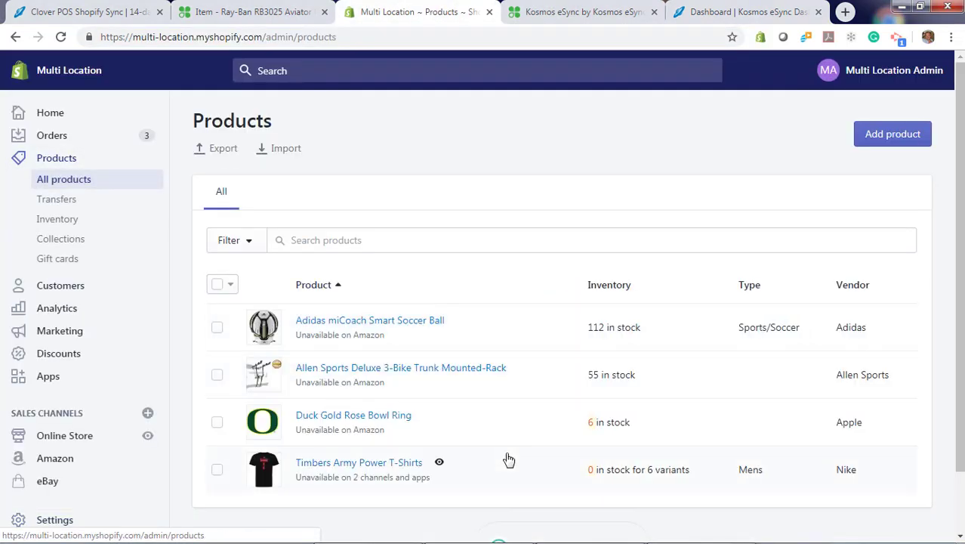
left_click(705, 13)
Run Clover Portland Create Products and reload the dashboard once it finishes
left_click(308, 277)
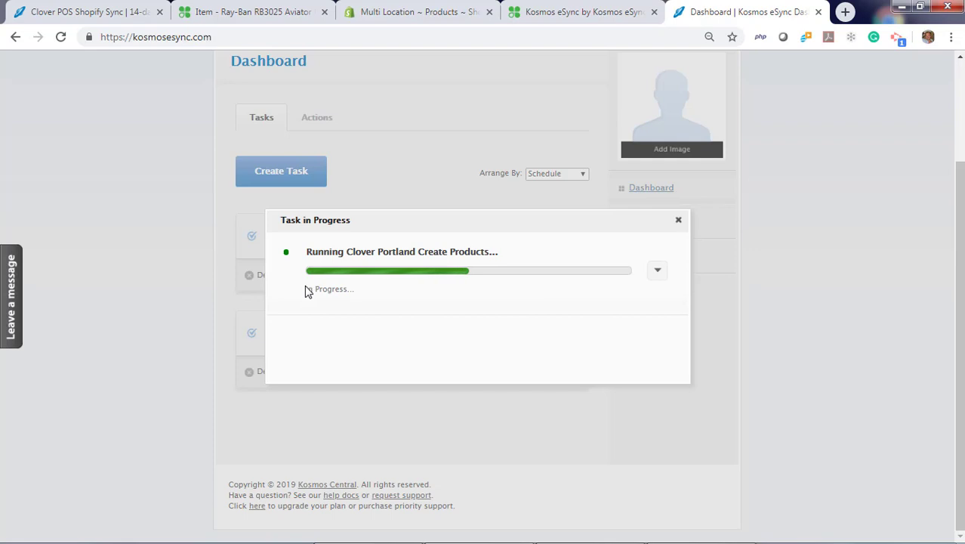
left_click(679, 224)
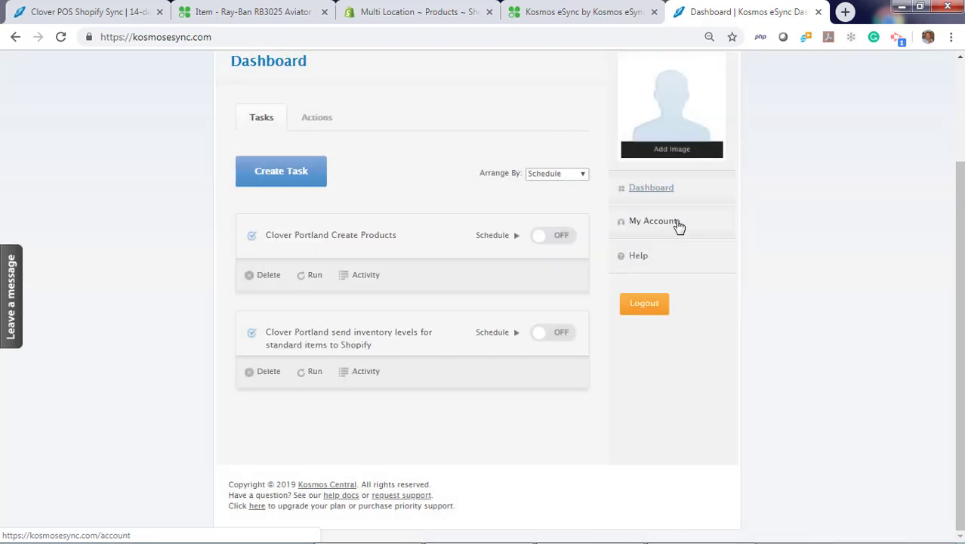
left_click(60, 37)
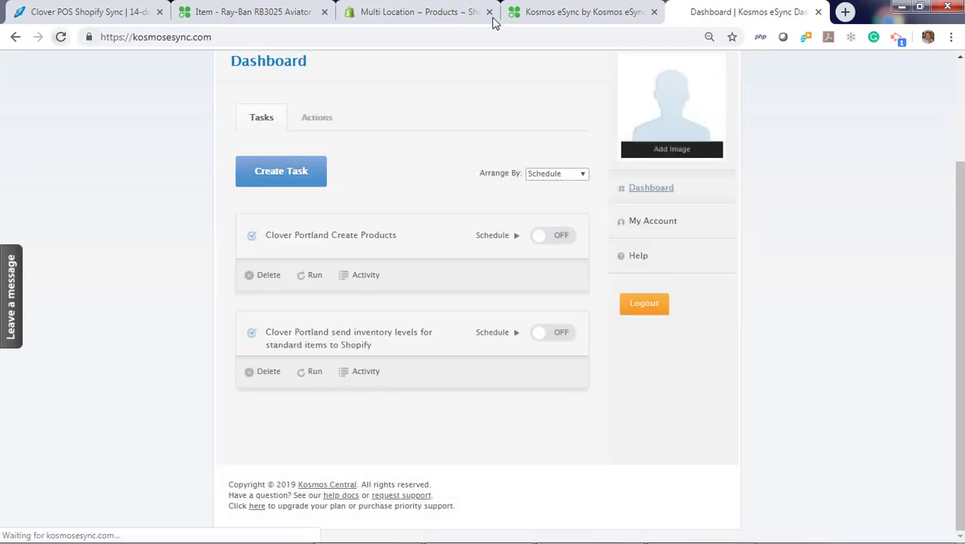
Reload Shopify's product list and scroll through the newly created Clover products
left_click(432, 14)
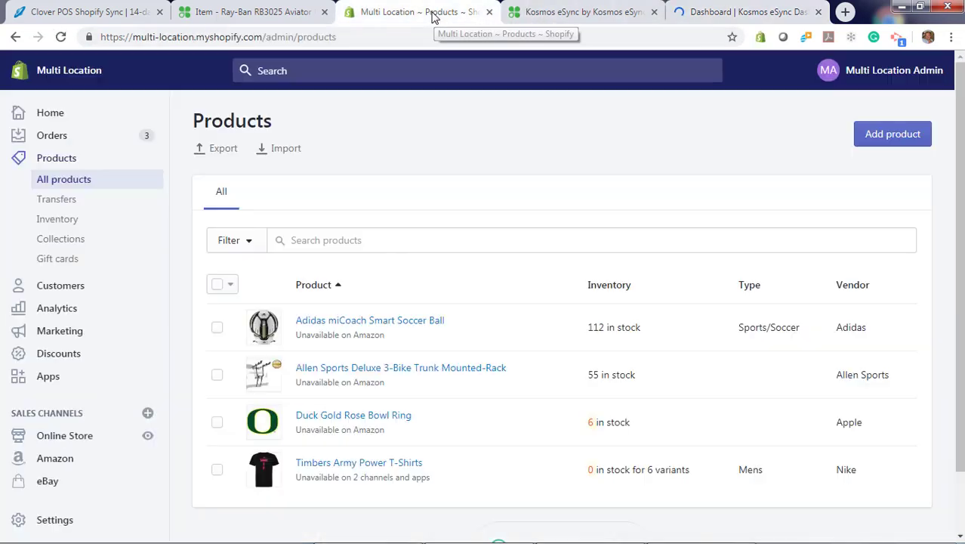
left_click(61, 37)
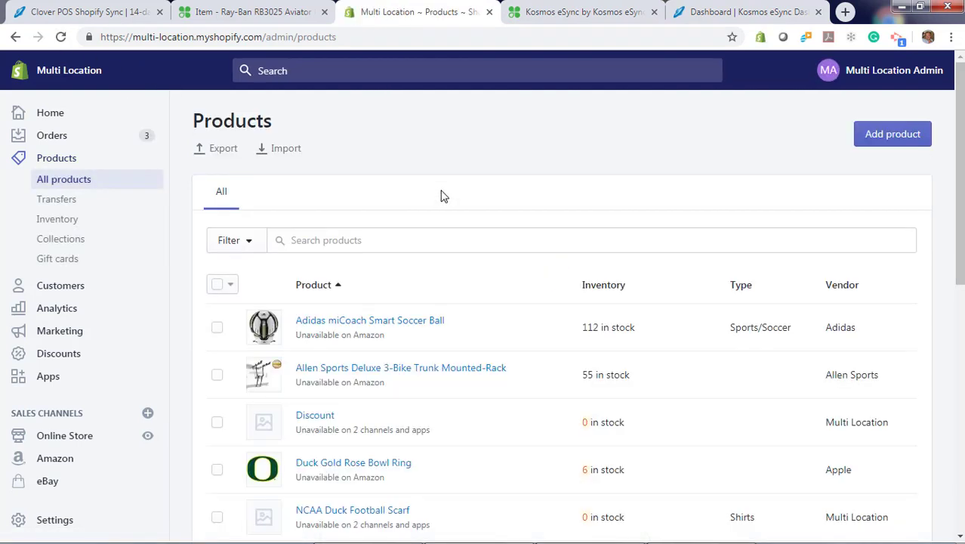
scroll(444, 197, "down", 4)
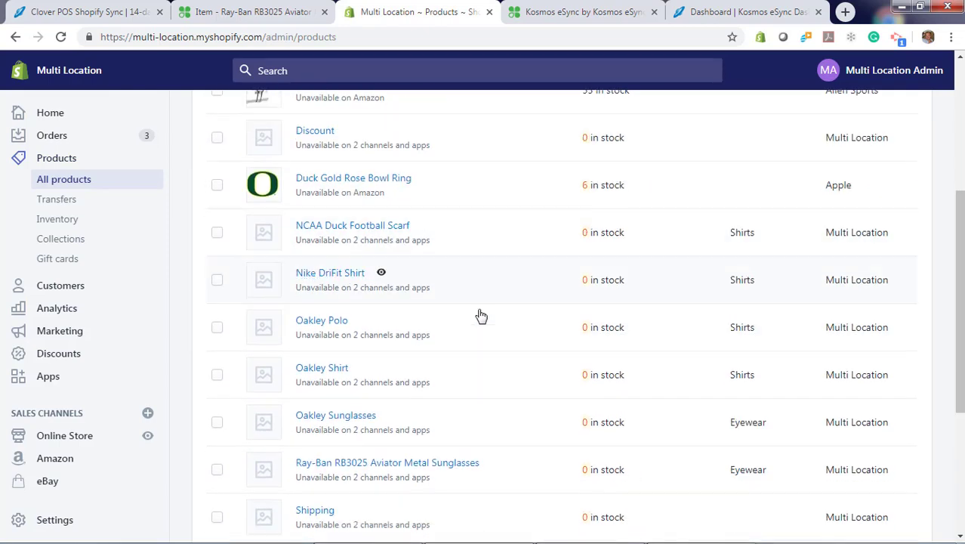
scroll(452, 249, "down", 1)
scroll(453, 378, "down", 1)
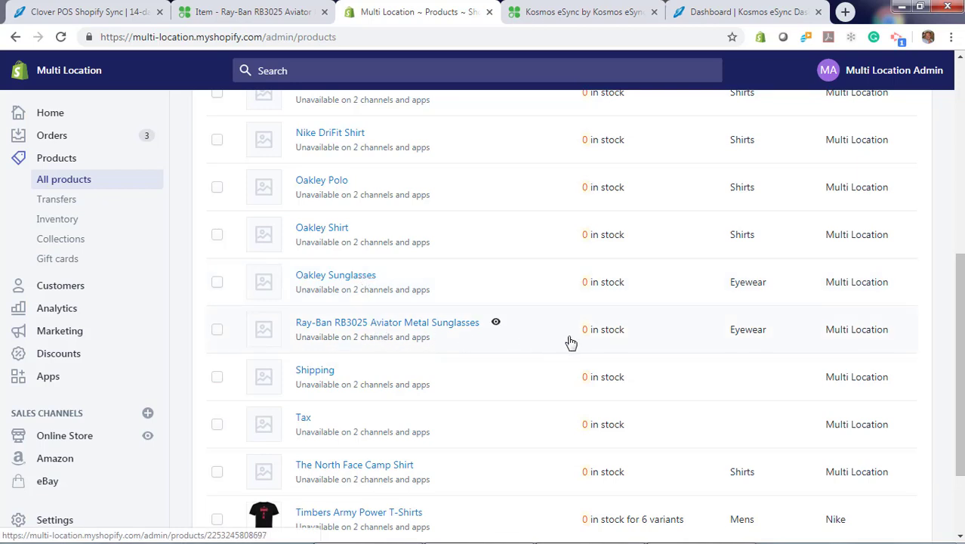
Run the Portland inventory-levels task in eSync
left_click(711, 19)
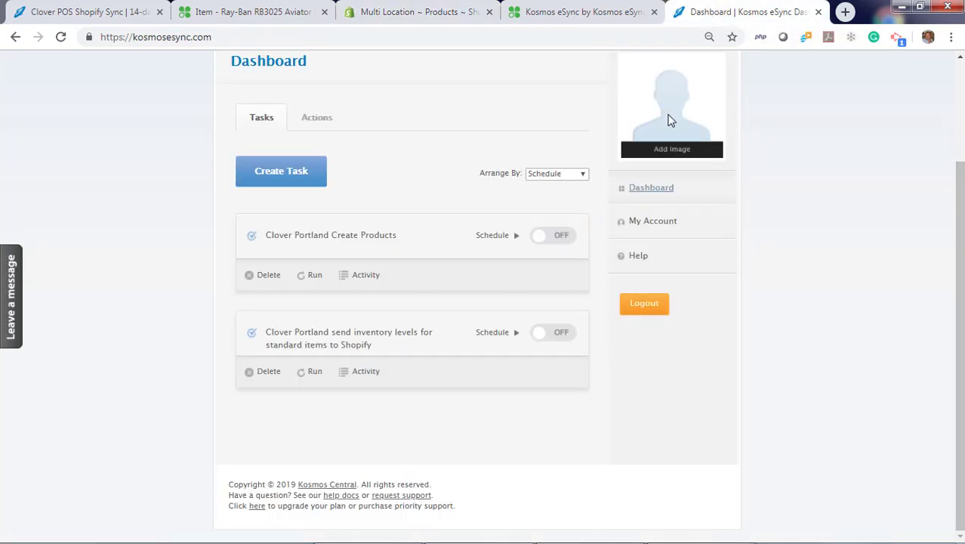
left_click(314, 372)
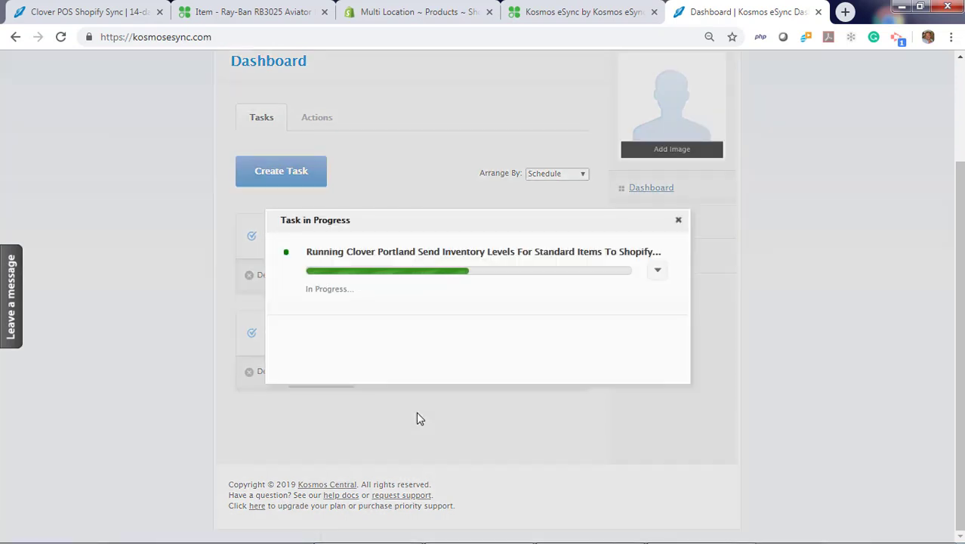
left_click(677, 219)
Confirm Ray-Ban RB3025 Aviator Metal Sunglasses shows 76 available at Portland - Nob Hill
left_click(434, 17)
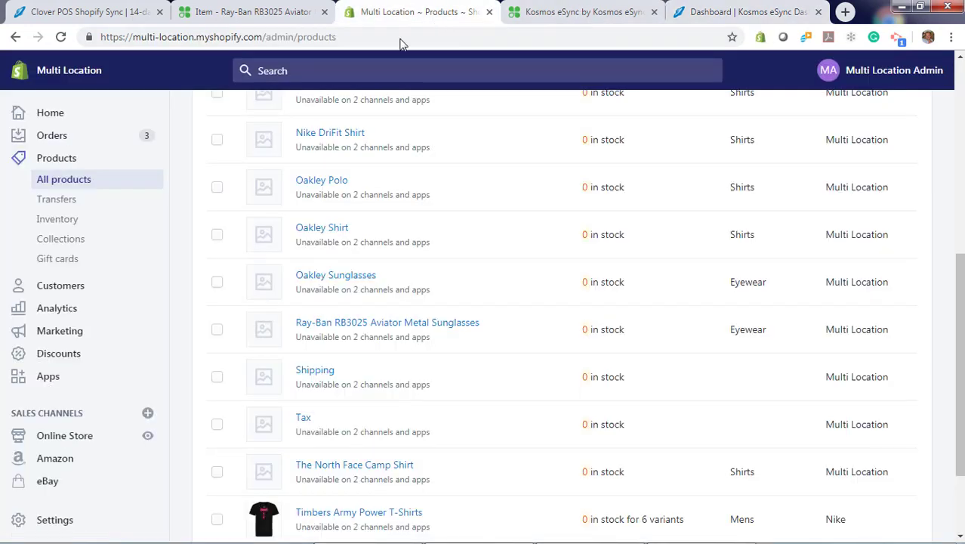
left_click(62, 37)
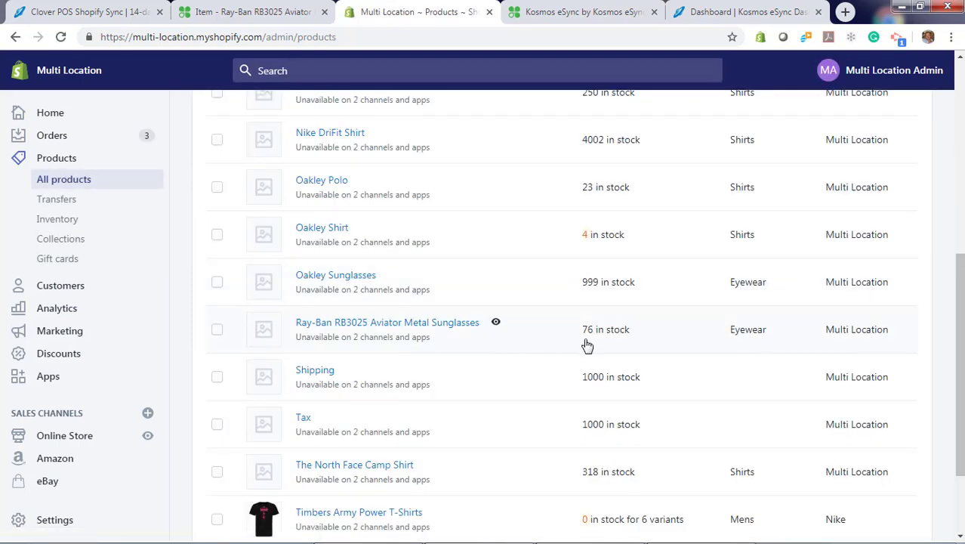
left_click(373, 323)
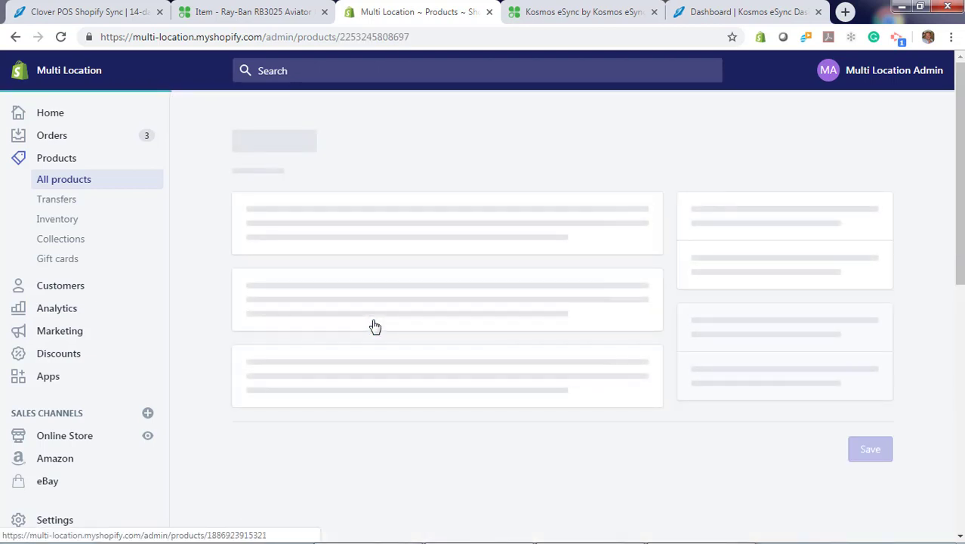
scroll(359, 344, "down", 5)
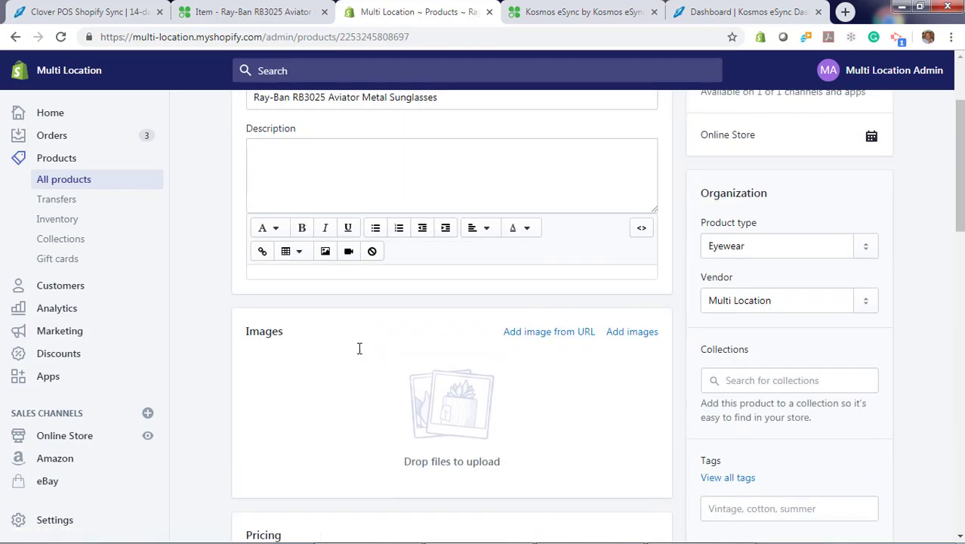
scroll(360, 355, "down", 6)
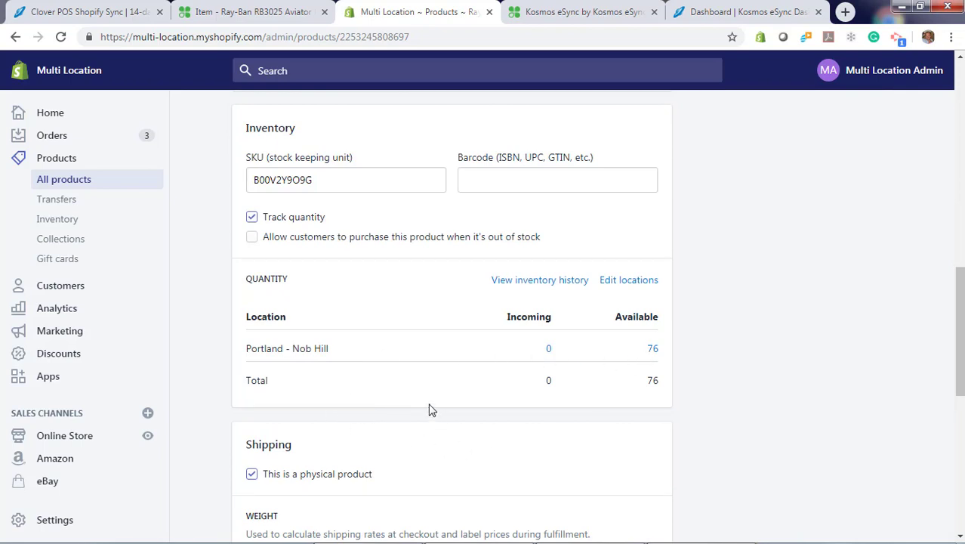
left_click(719, 15)
Create and save the Clover Seattle Inventory task with the Seattle inventory-levels action
left_click(281, 178)
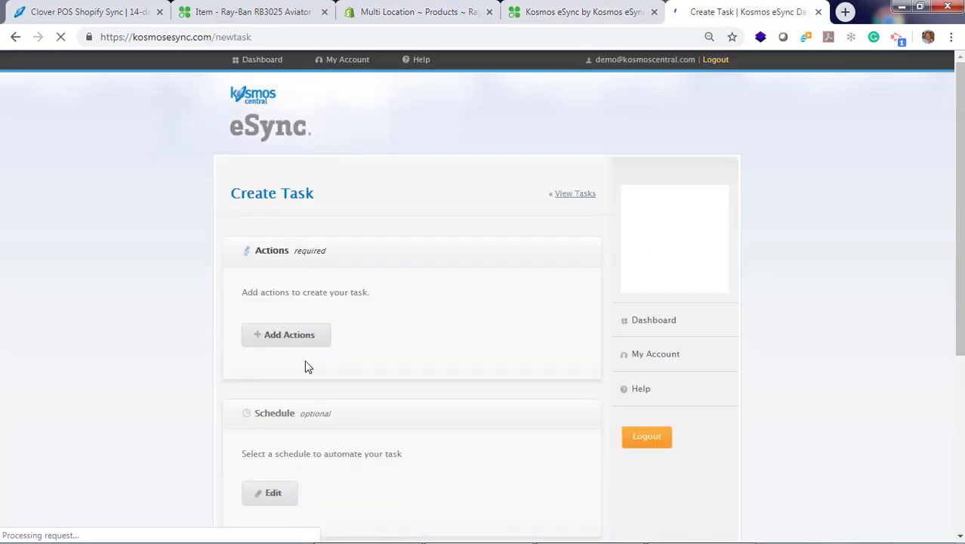
left_click(292, 337)
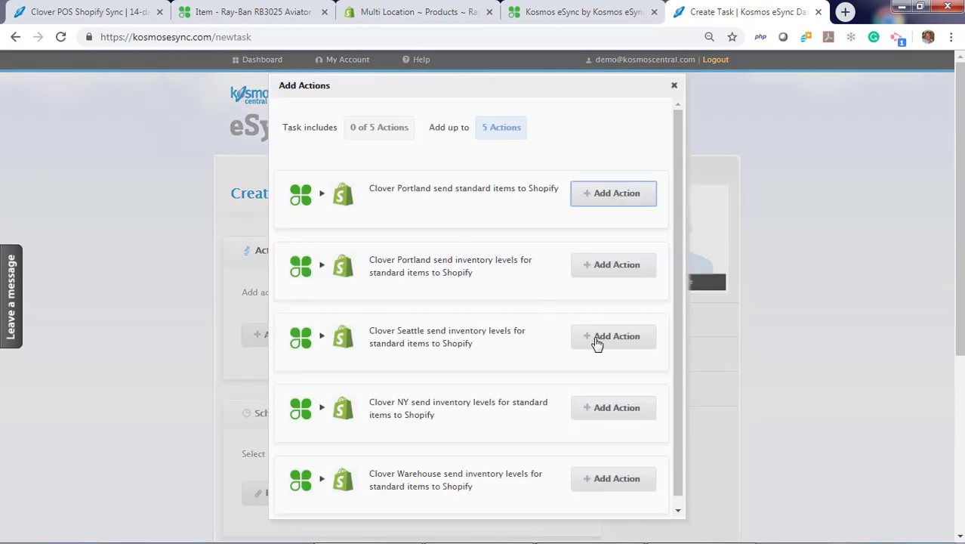
left_click(605, 340)
left_click(674, 86)
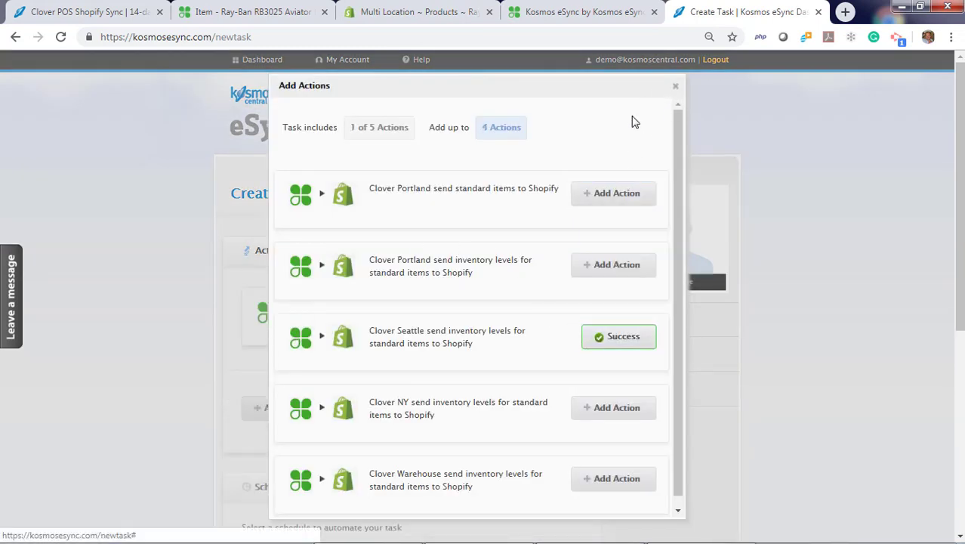
scroll(467, 347, "down", 3)
left_click(299, 407)
type("Clover Seattle Inventory")
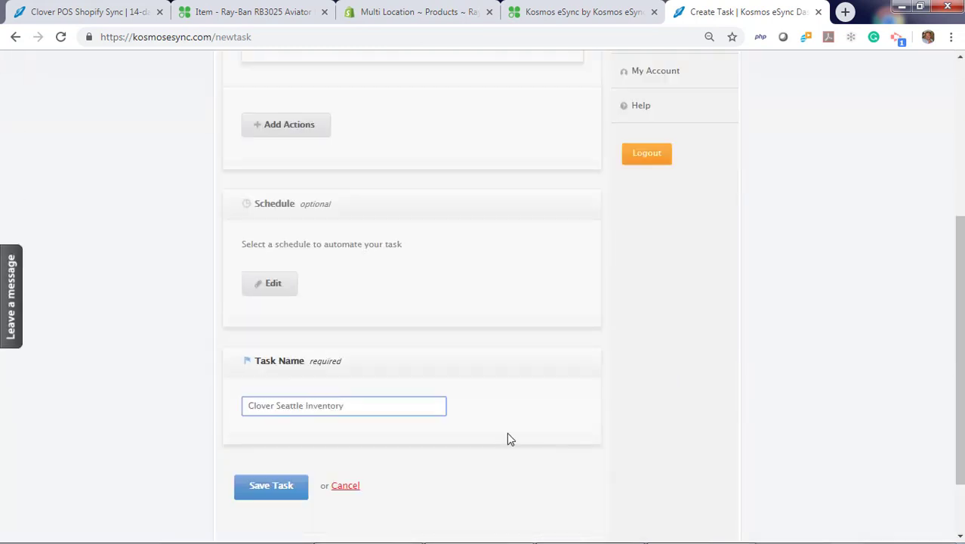
left_click(269, 492)
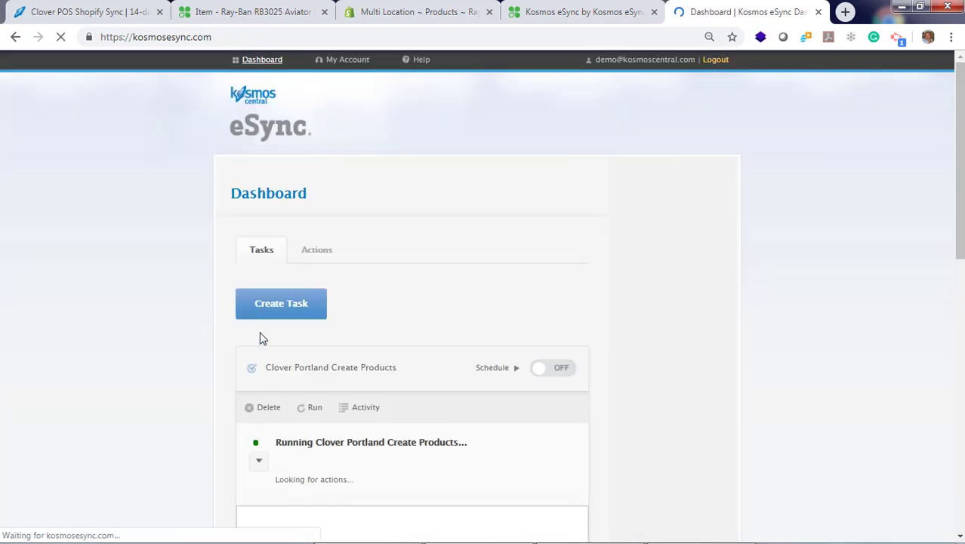
Create and save a task with the Clover NY inventory-levels action
left_click(287, 312)
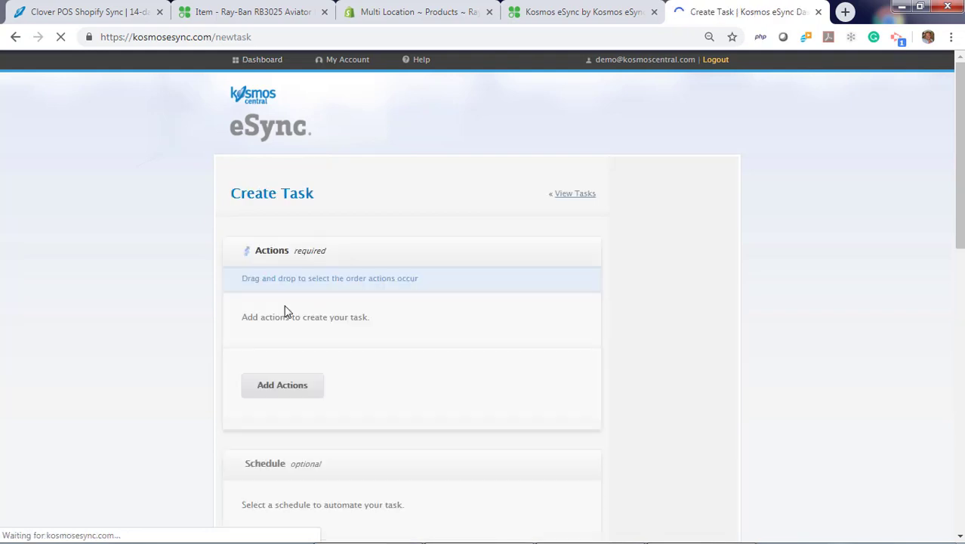
left_click(296, 335)
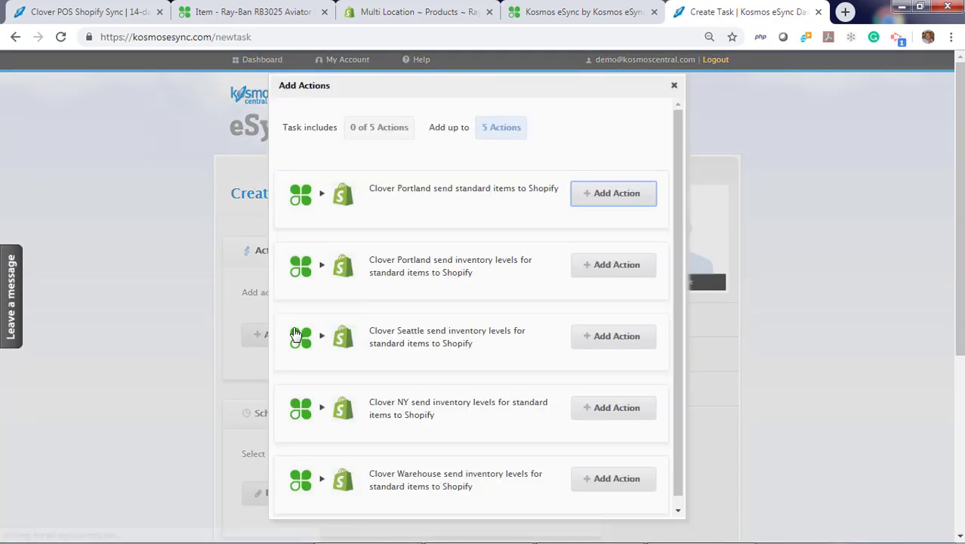
left_click(601, 411)
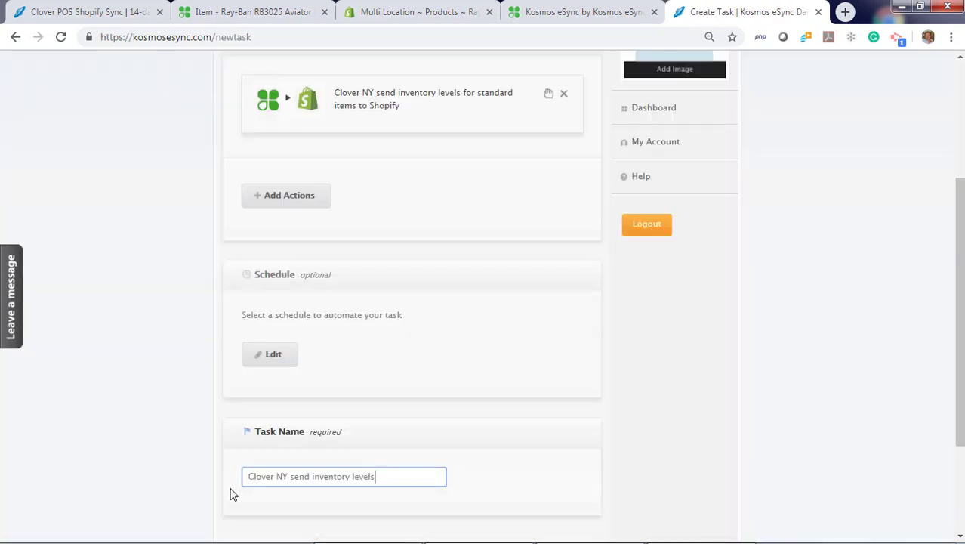
scroll(225, 490, "down", 3)
left_click(266, 420)
Save a Warehouse inventory-levels task named 'Clover Warehouse send inventory levels'
left_click(275, 314)
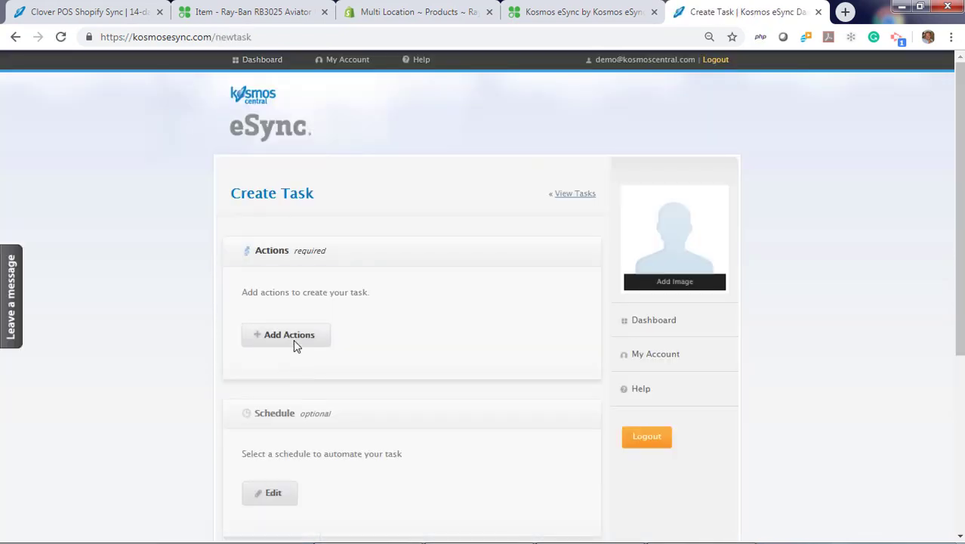
left_click(296, 337)
scroll(422, 420, "down", 2)
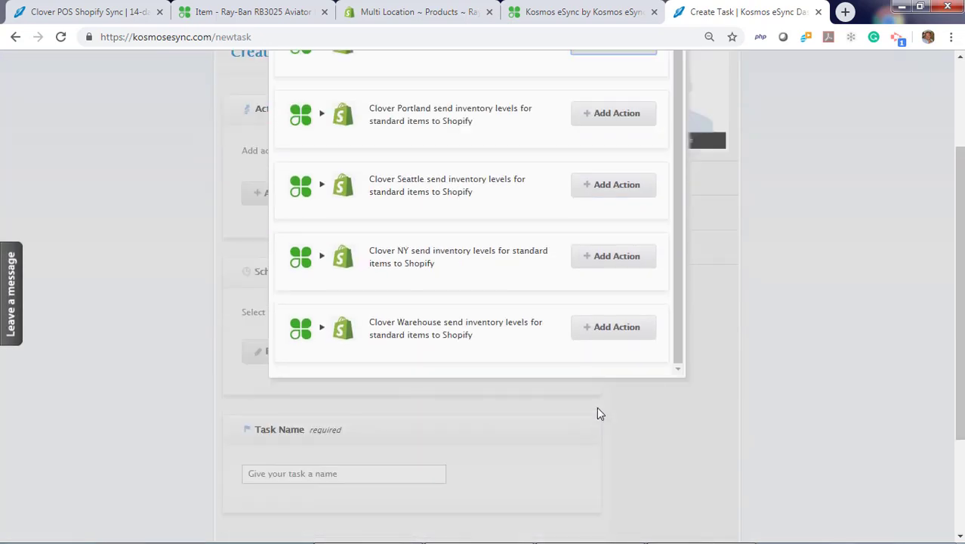
left_click(621, 329)
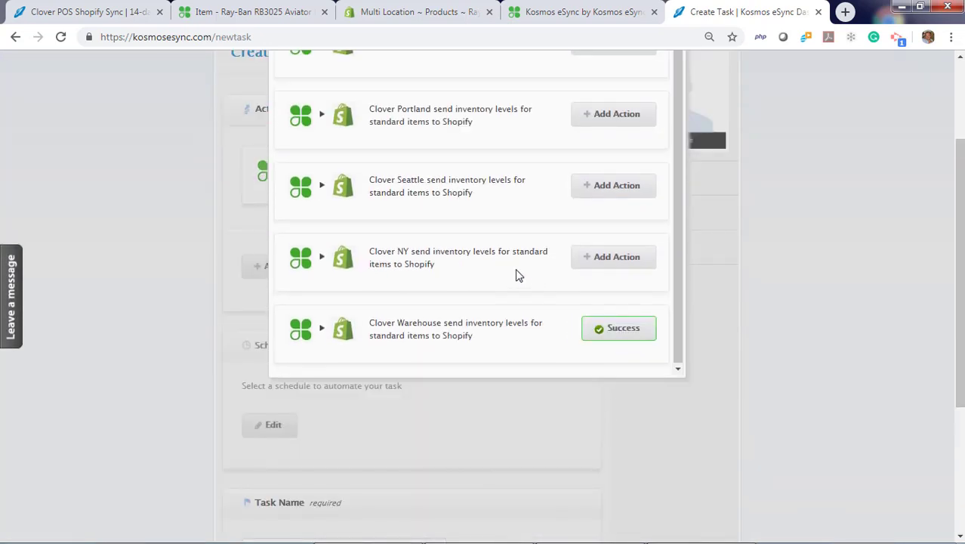
scroll(515, 275, "up", 2)
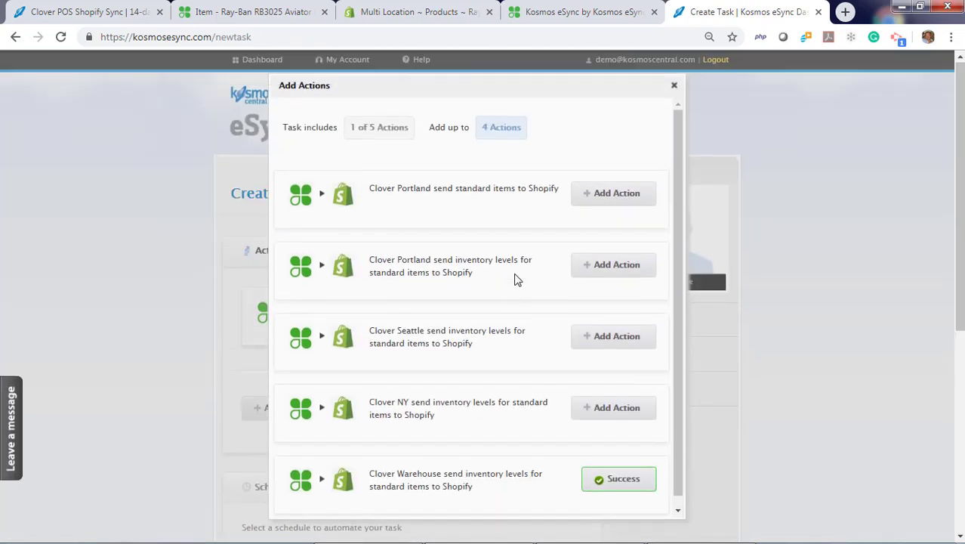
left_click(674, 89)
scroll(267, 434, "down", 3)
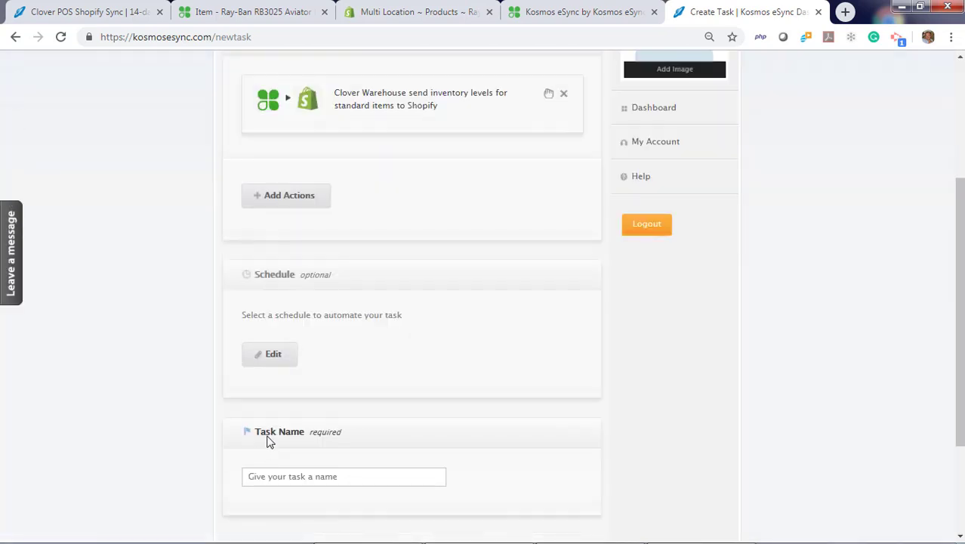
left_click(257, 476)
type("Clover Warehouse send inventory levels")
scroll(226, 438, "down", 3)
left_click(257, 411)
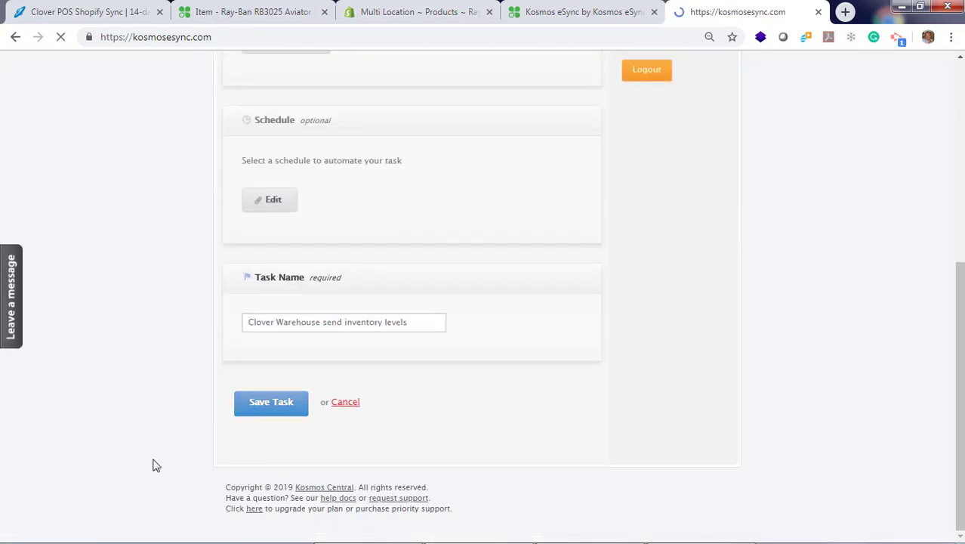
Try a repeating schedule of every 5 minutes, then close the scheduling options
scroll(153, 465, "down", 3)
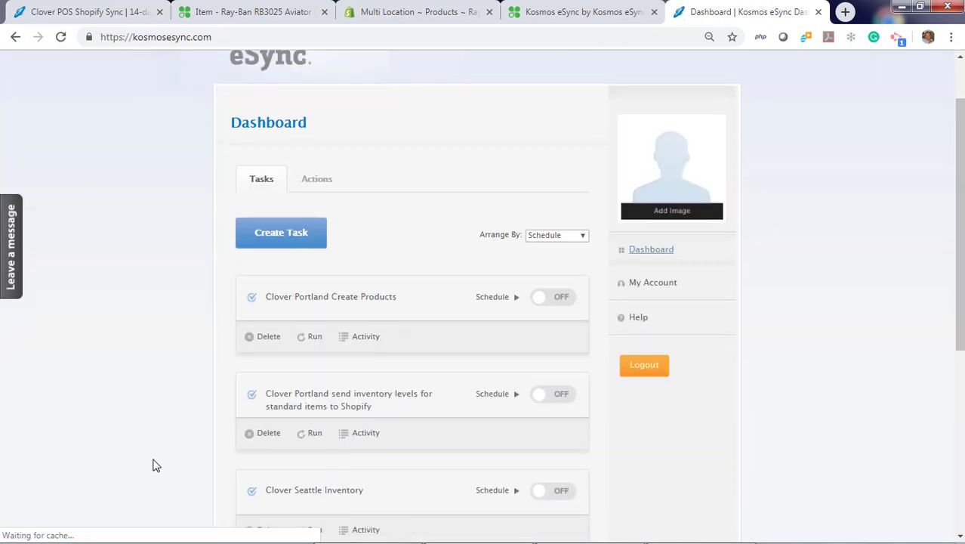
scroll(149, 466, "down", 1)
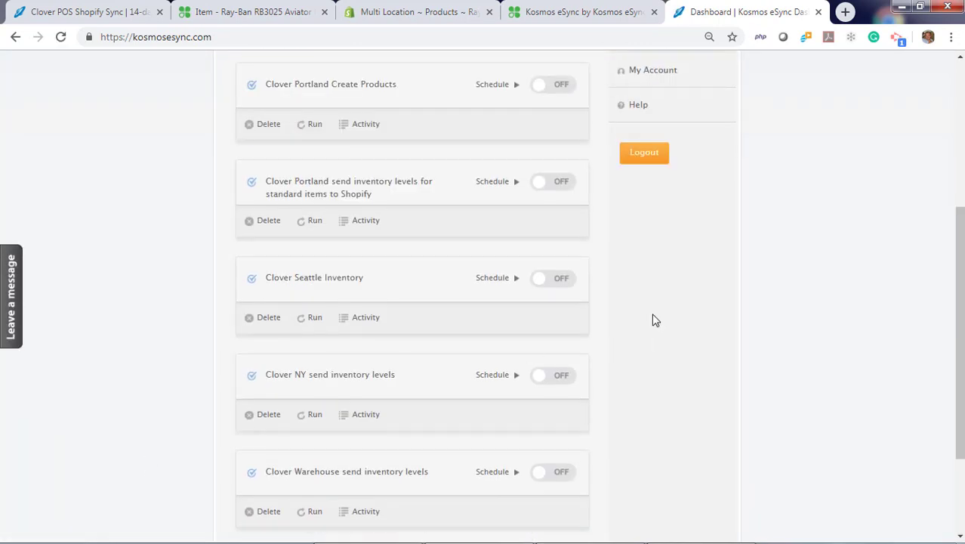
left_click(559, 289)
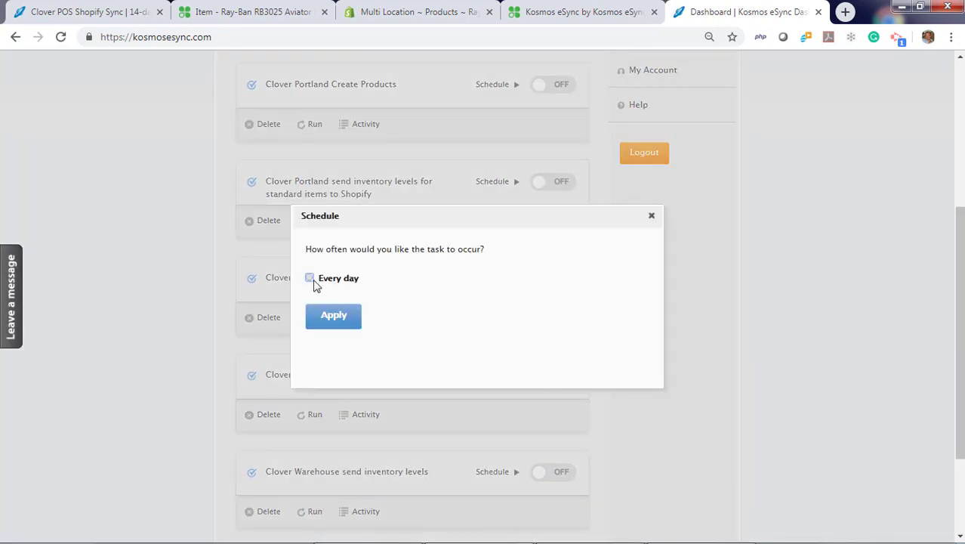
left_click(310, 278)
left_click(462, 311)
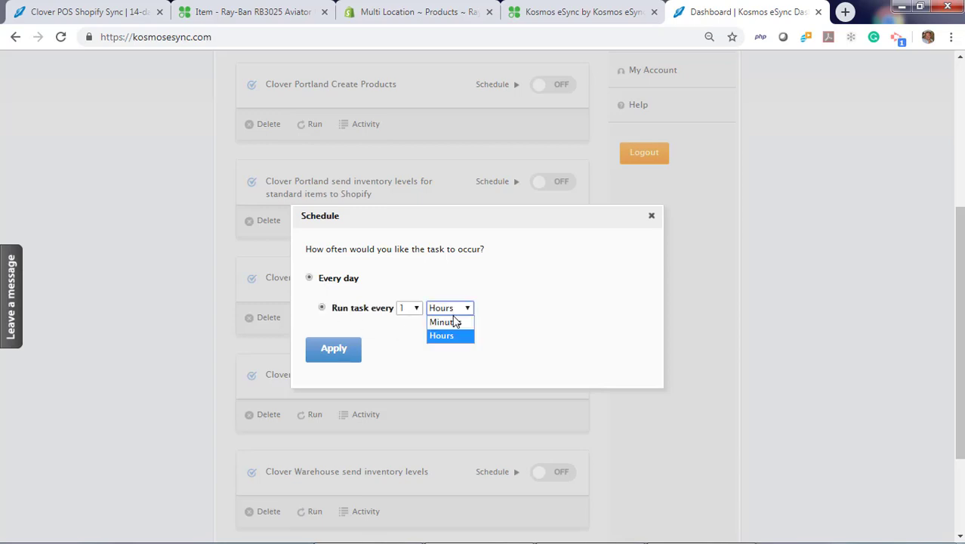
left_click(409, 308)
left_click(445, 308)
left_click(446, 321)
left_click(415, 308)
left_click(483, 262)
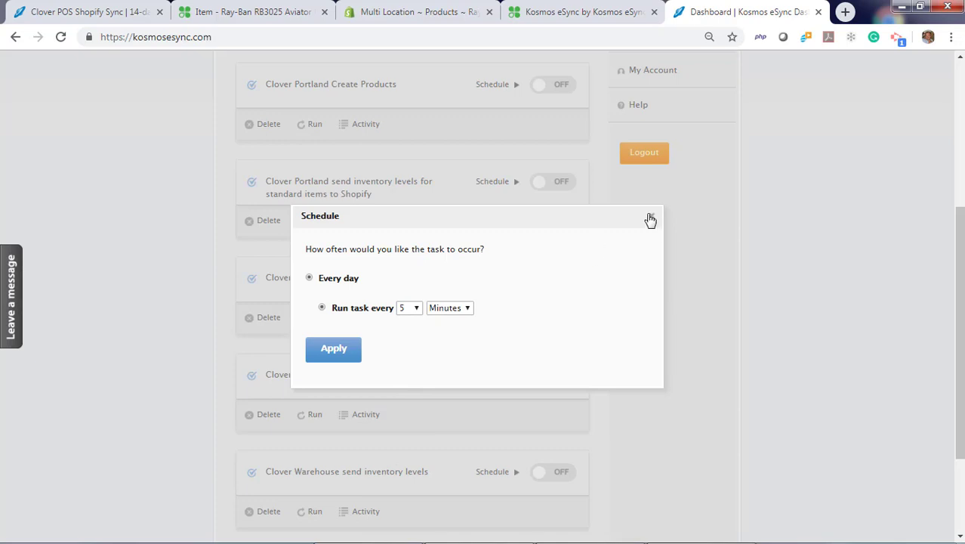
left_click(650, 219)
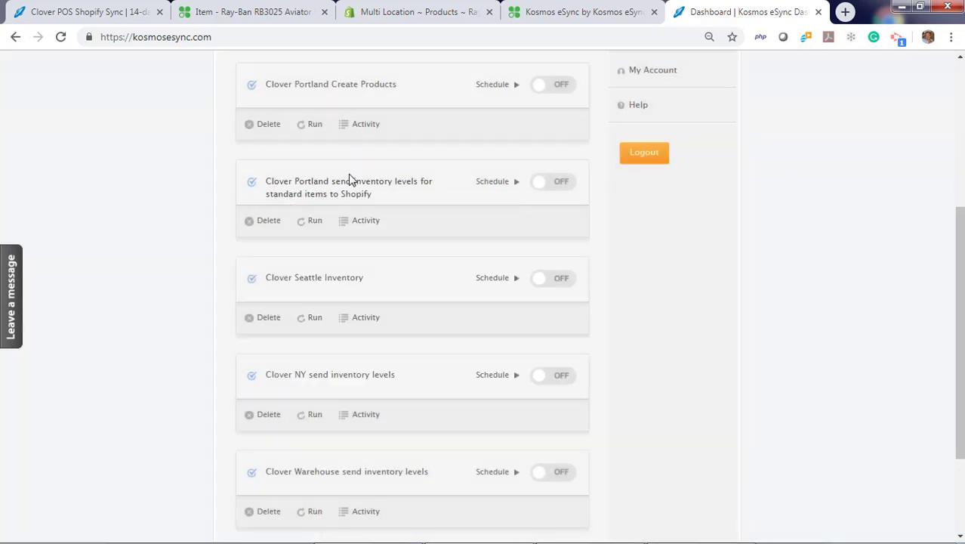
Run the Clover Seattle, Clover NY and Clover Warehouse inventory tasks
left_click(315, 320)
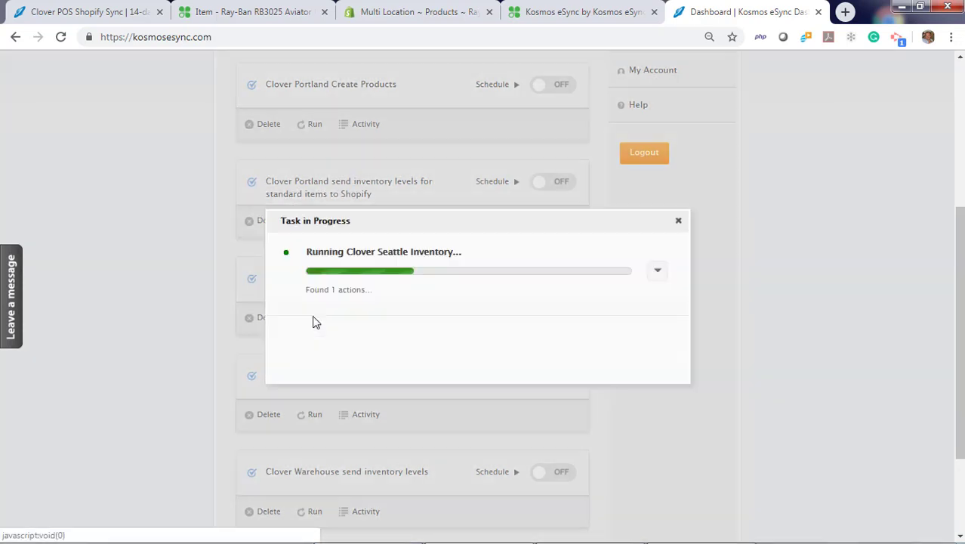
left_click(677, 223)
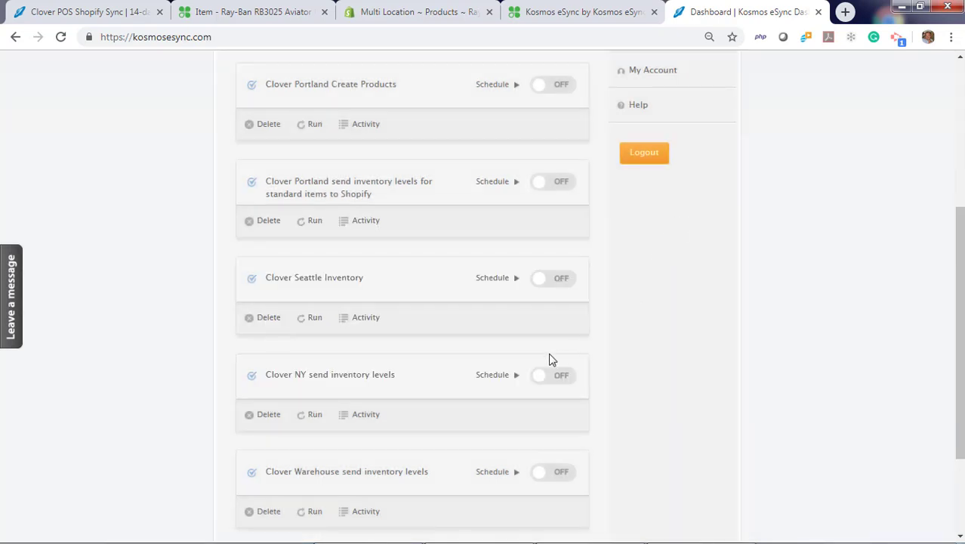
left_click(310, 415)
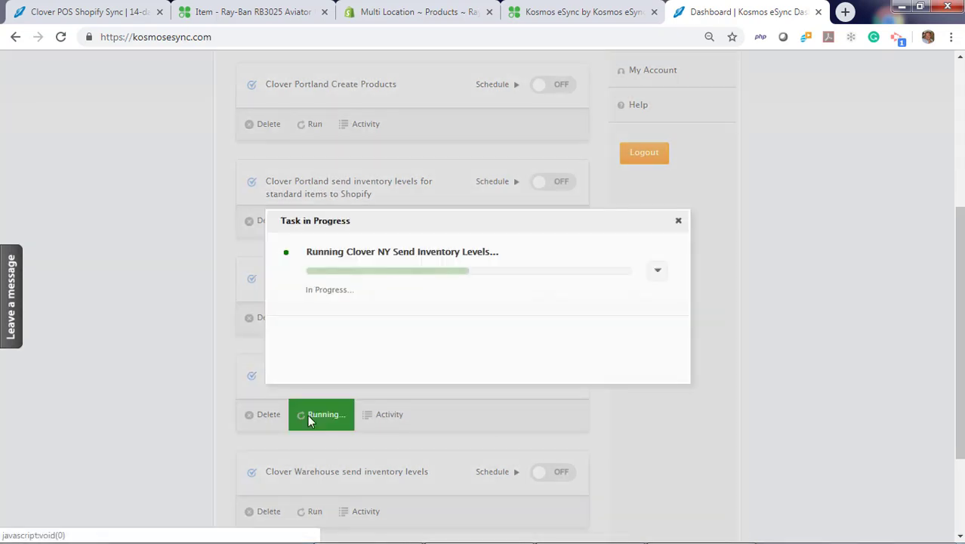
left_click(678, 223)
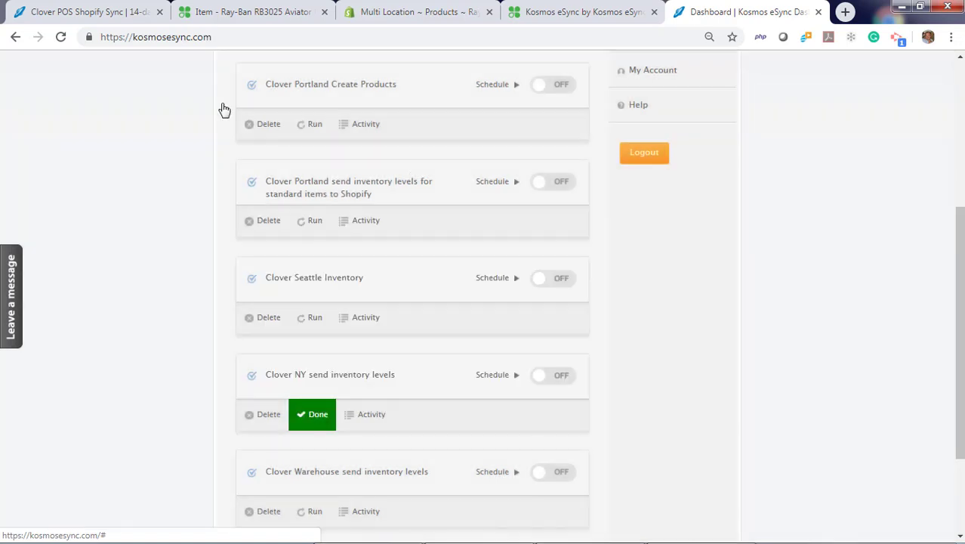
left_click(60, 37)
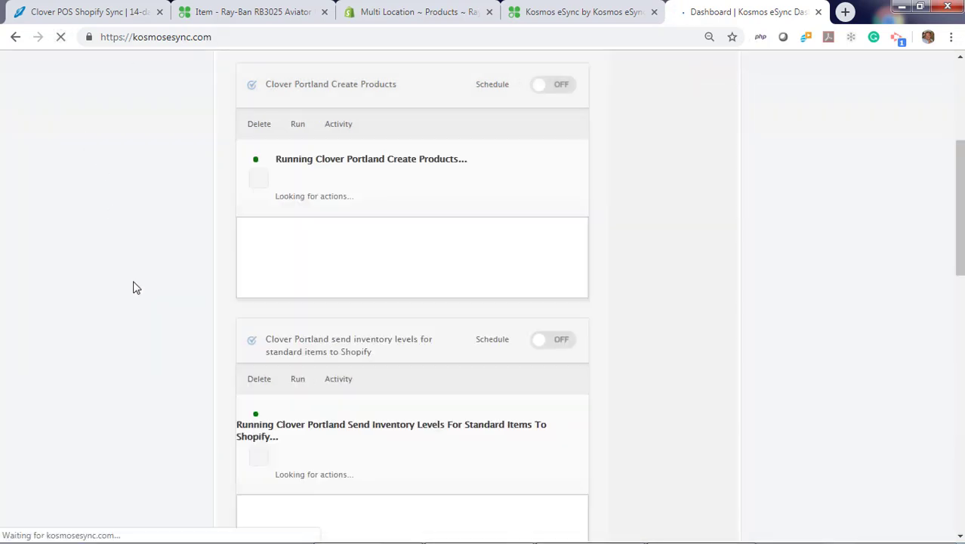
scroll(160, 321, "down", 3)
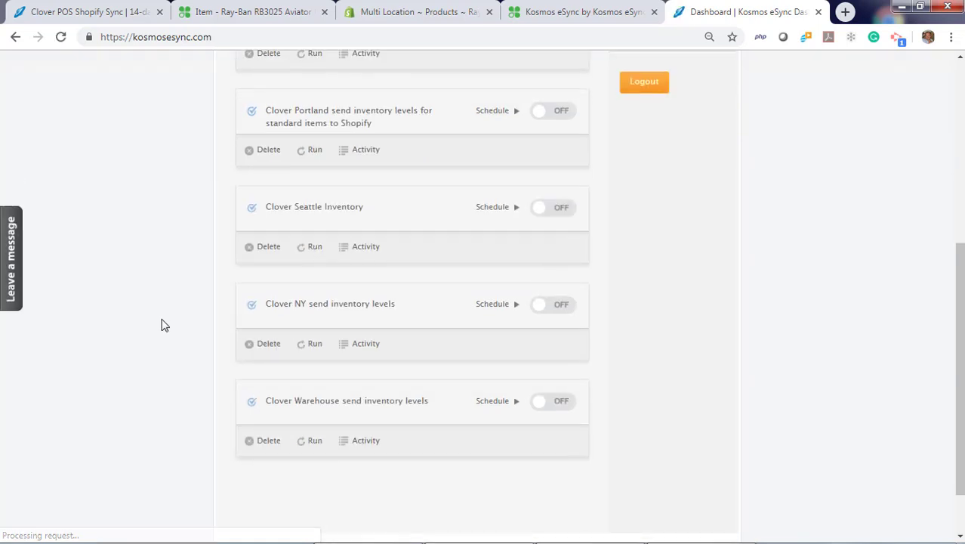
left_click(309, 373)
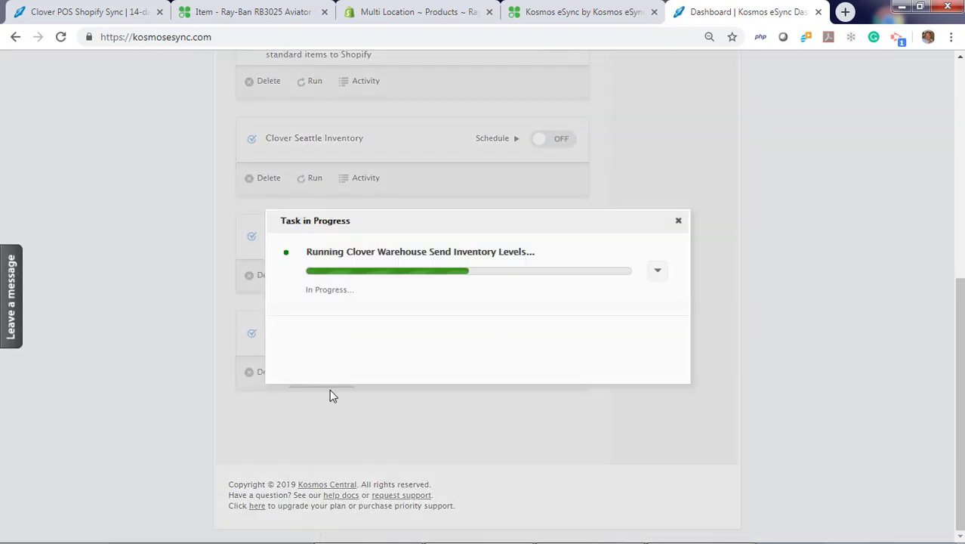
Reload the Ray-Ban RB3025 product to see stock 76, 35, 15 and 2018, totalling 2144
left_click(416, 13)
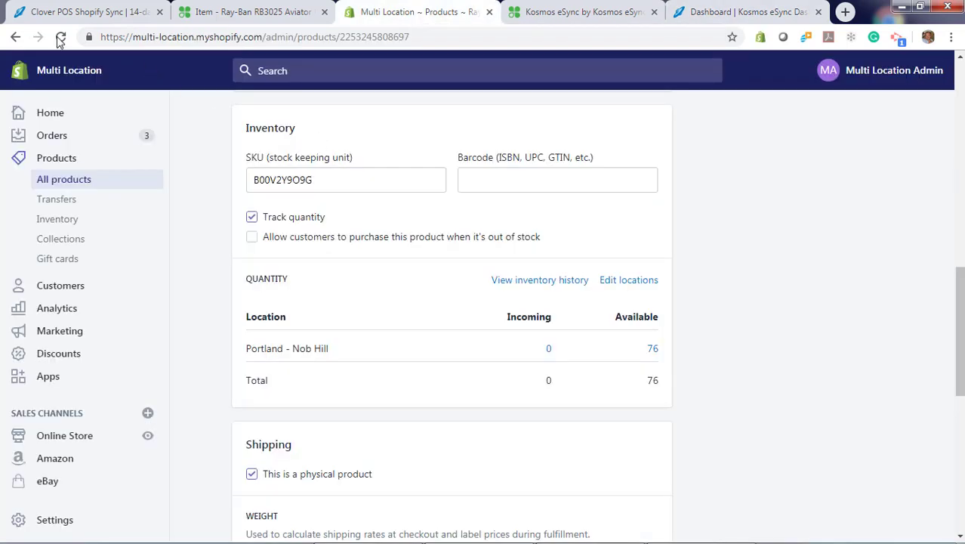
left_click(61, 38)
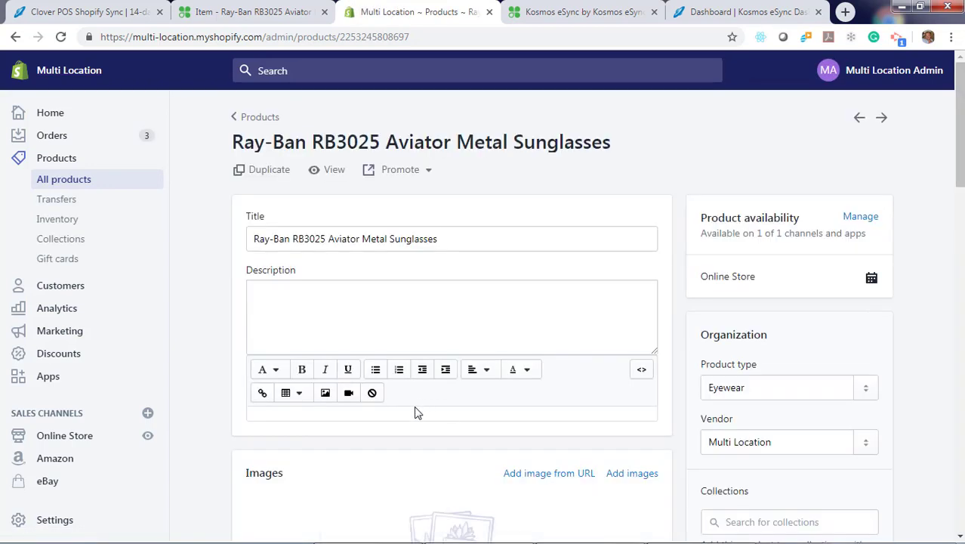
scroll(408, 416, "down", 10)
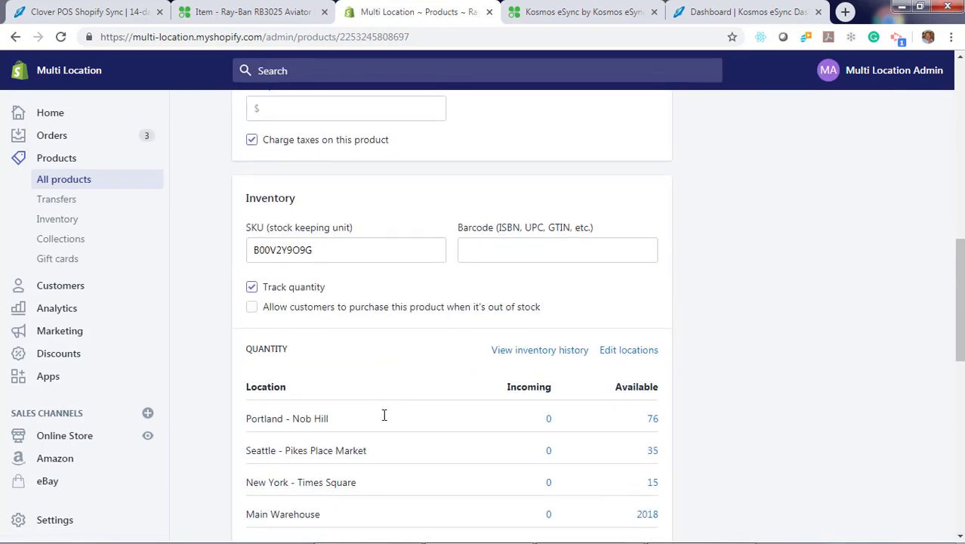
scroll(385, 419, "down", 2)
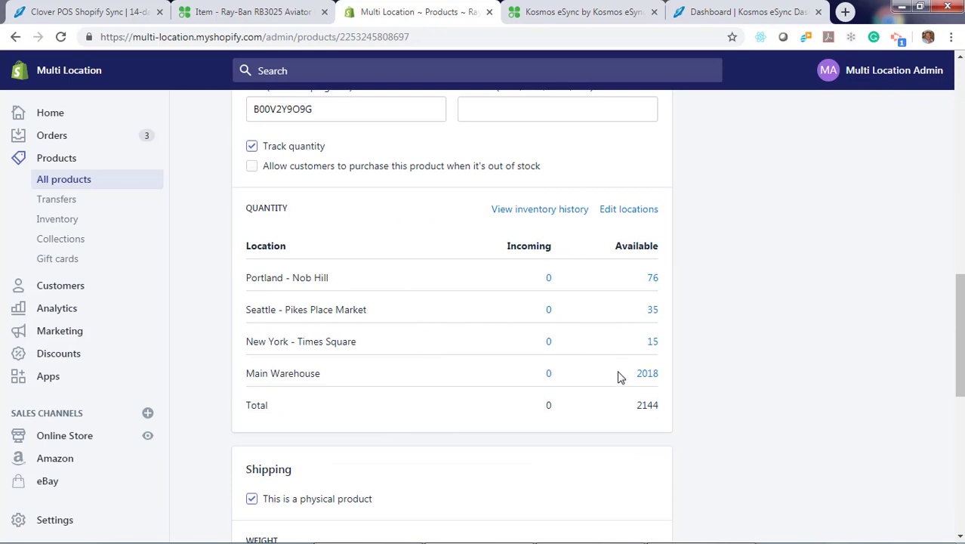
Show Clover's Ray-Ban stock per location: Seattle 35, Portland 76, Main Warehouse 2018, New York 15
left_click(226, 15)
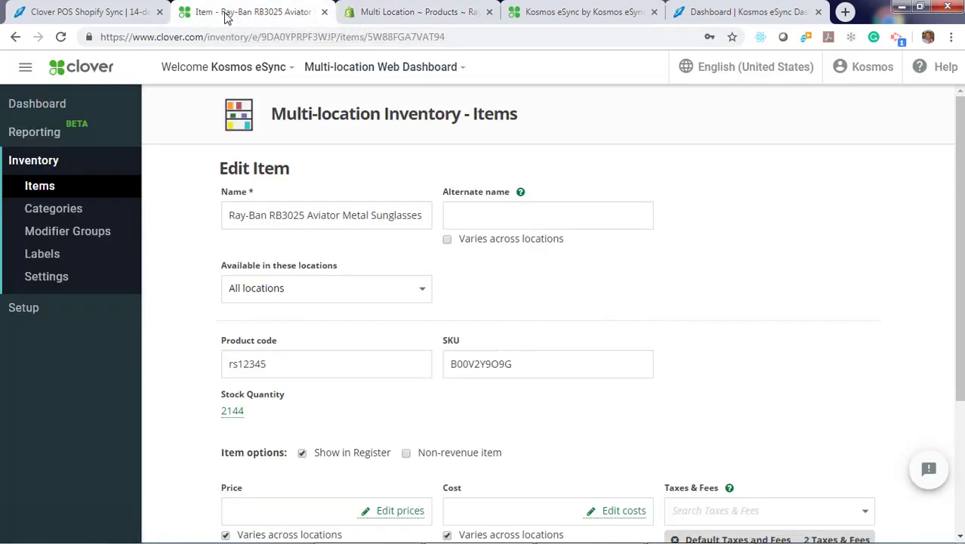
left_click(376, 69)
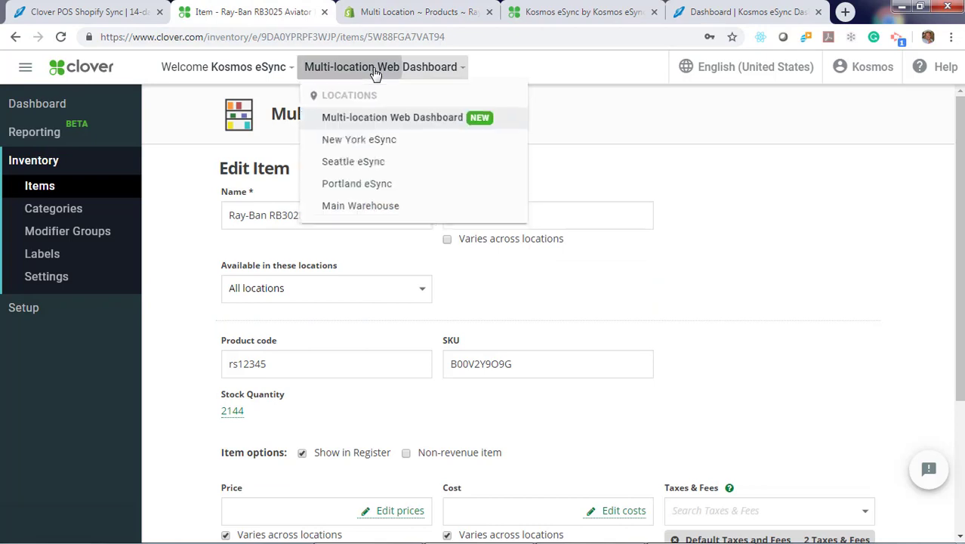
left_click(362, 121)
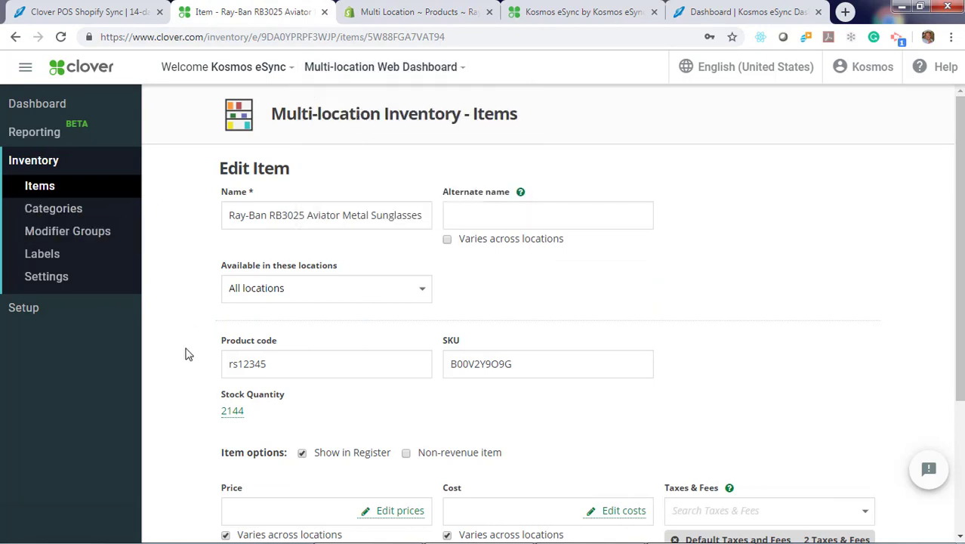
scroll(189, 351, "down", 1)
left_click(232, 341)
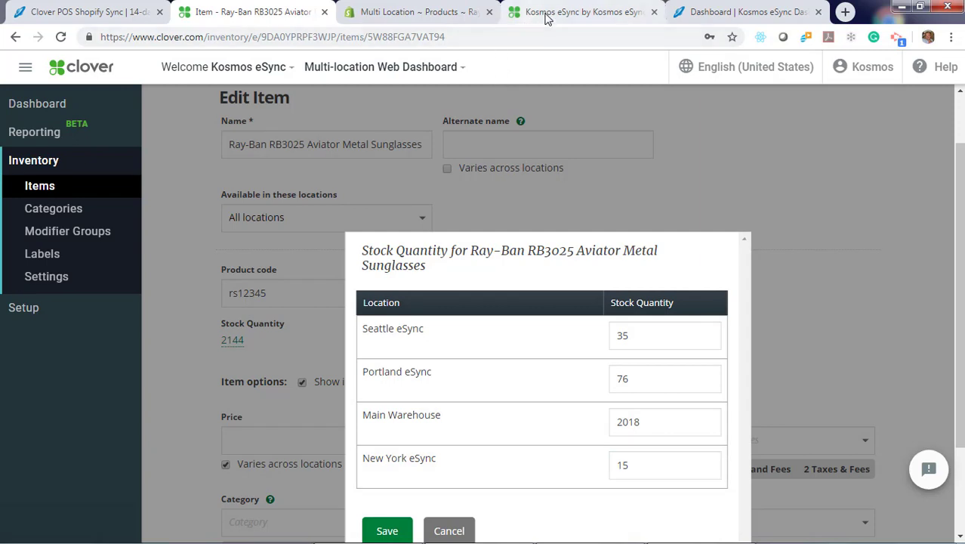
left_click(439, 12)
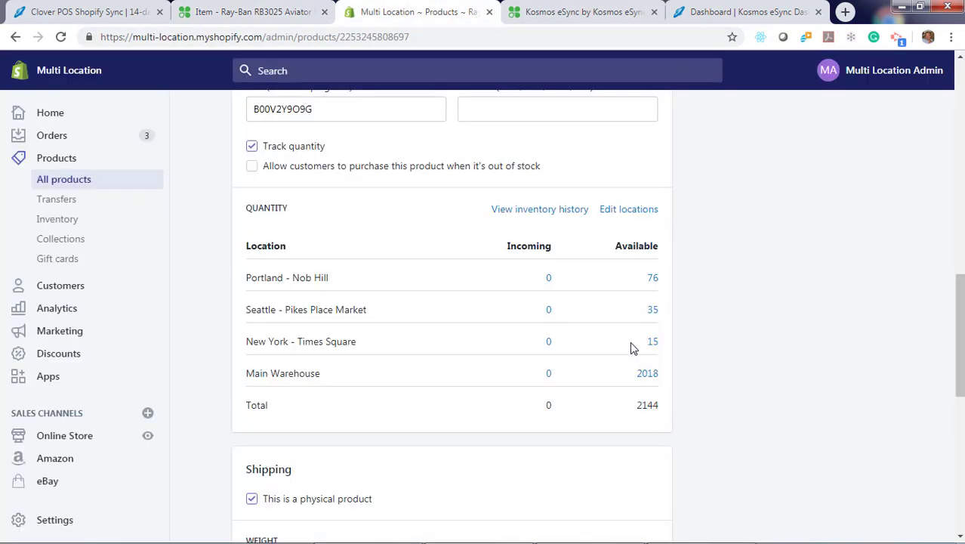
Go to the Kosmos Central integration page and open eSync's Start FREE Today pricing
left_click(82, 16)
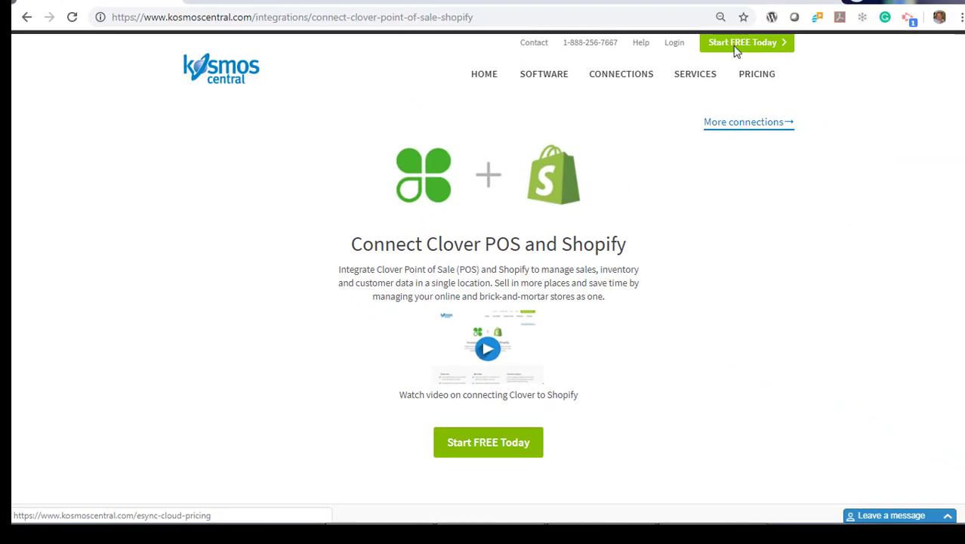
left_click(736, 44)
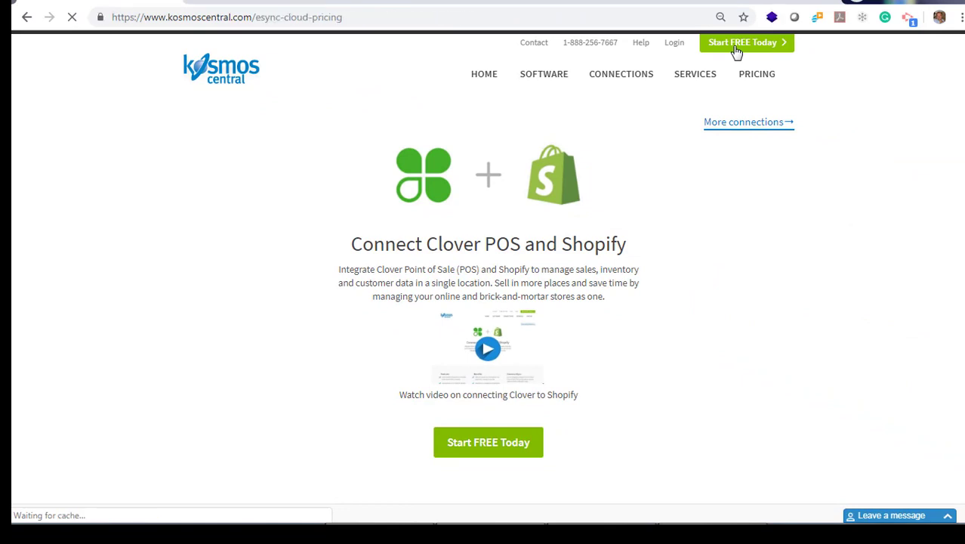